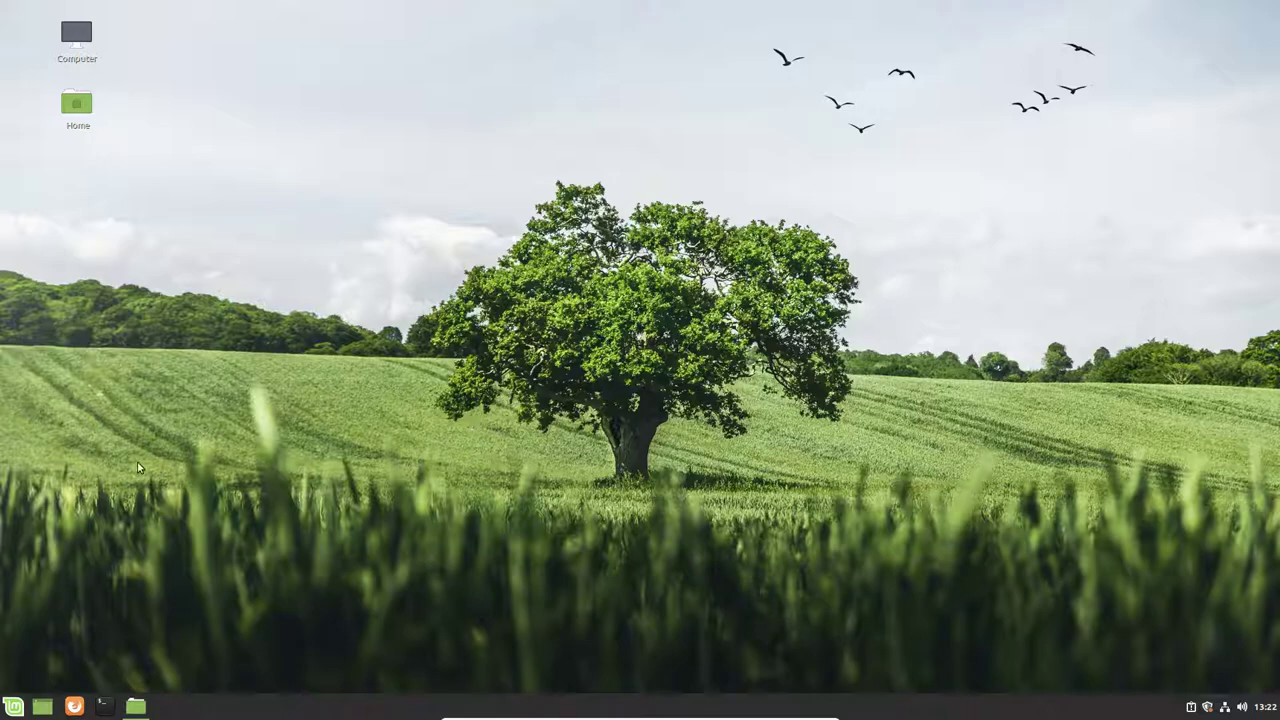
- Preview the menu, then turn off the favorites sidebar in the Menu applet's settings
{"action": "left_click", "coordinate": [14, 705]}
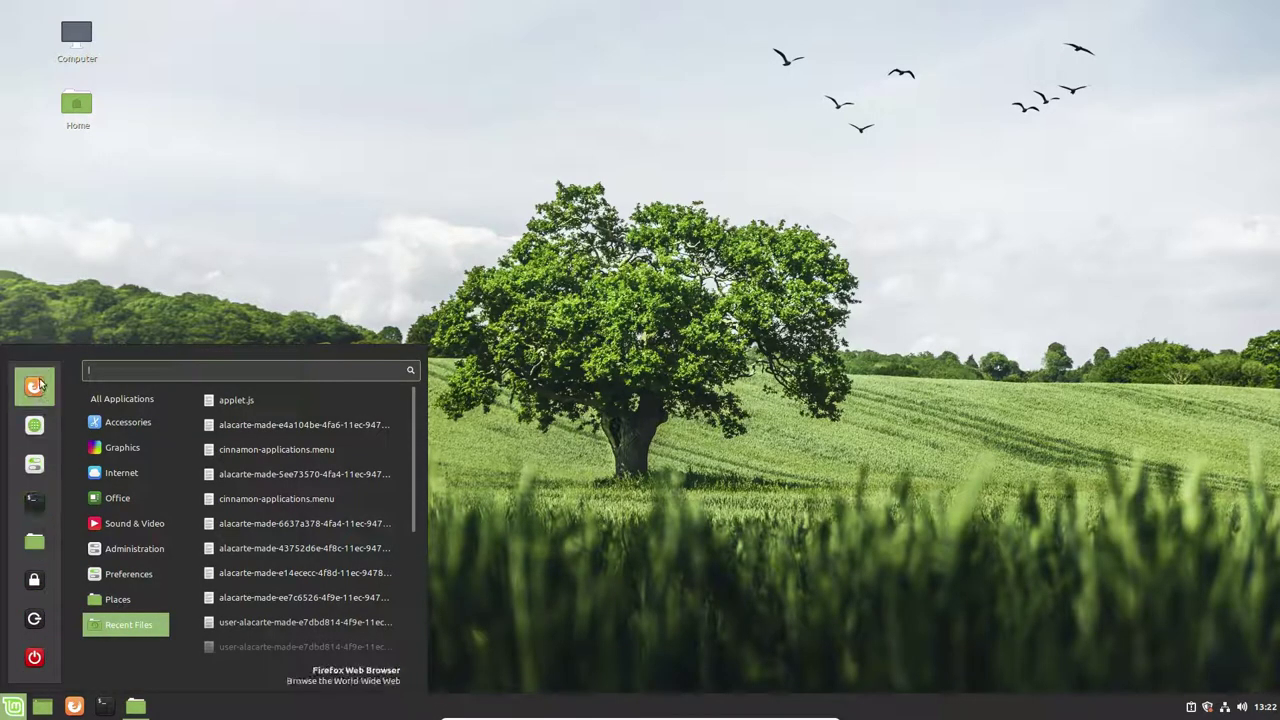
{"action": "left_click", "coordinate": [150, 276]}
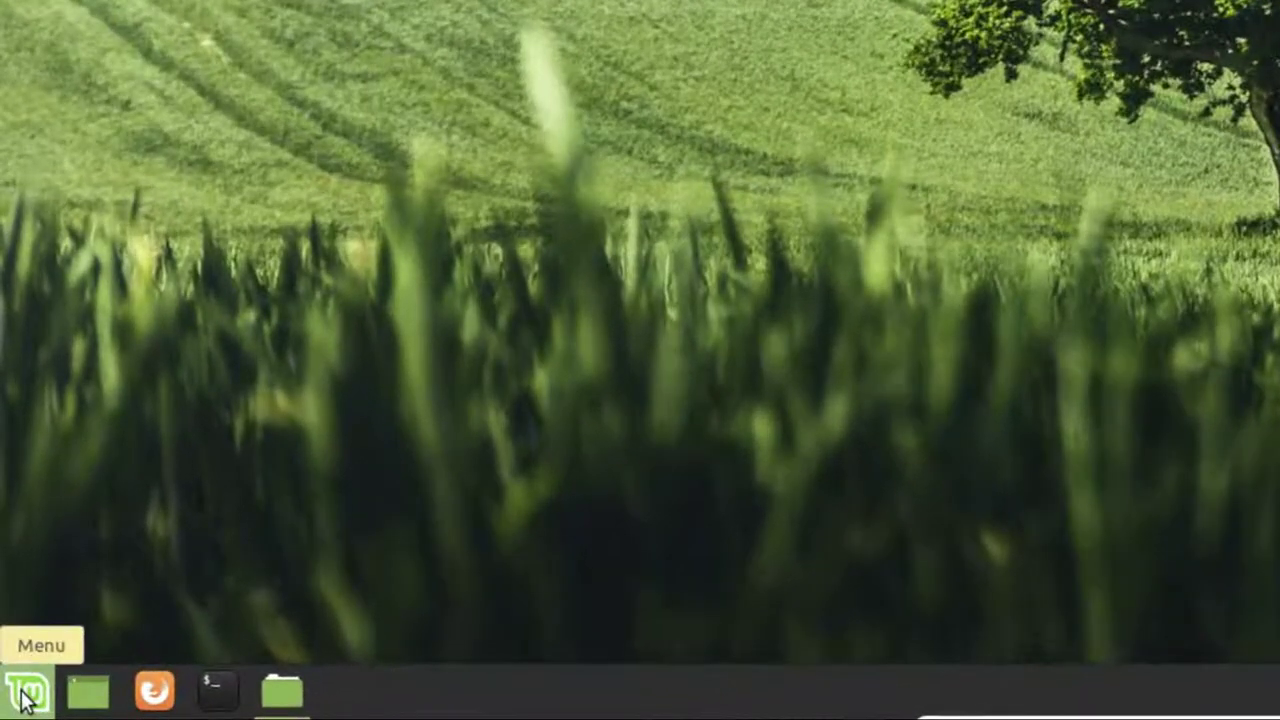
{"action": "right_click", "coordinate": [15, 708]}
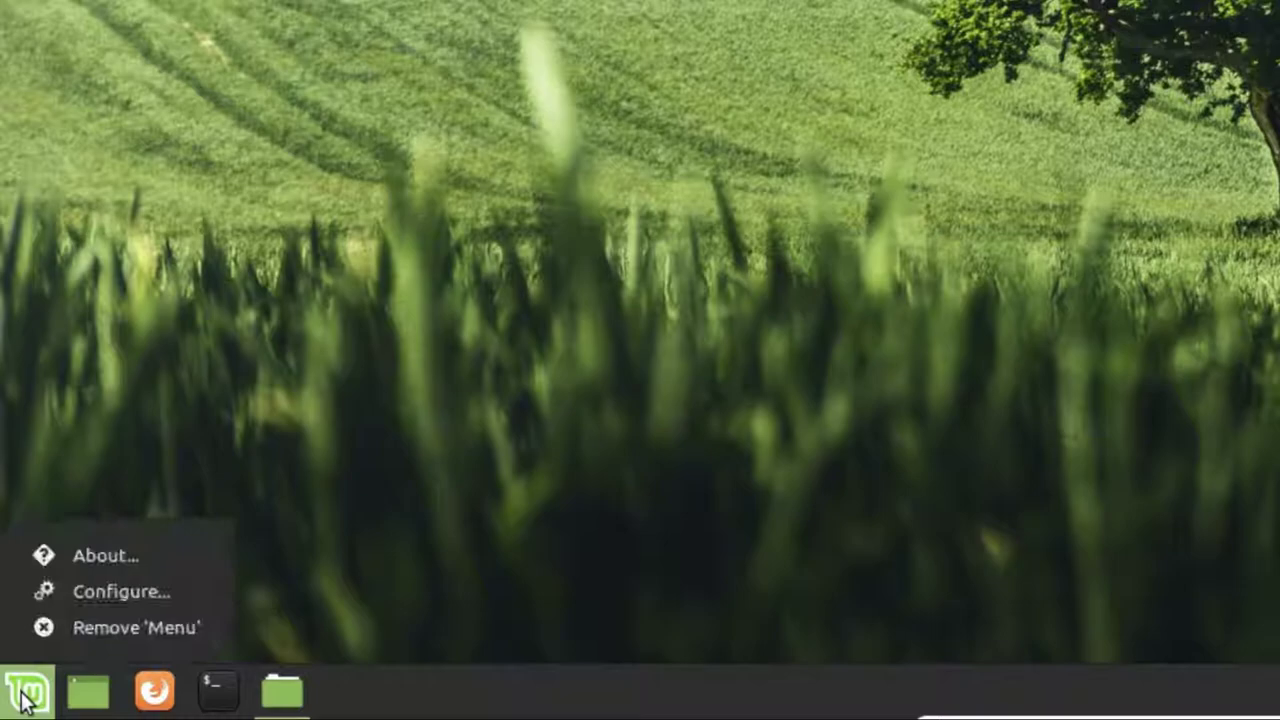
{"action": "left_click", "coordinate": [96, 596]}
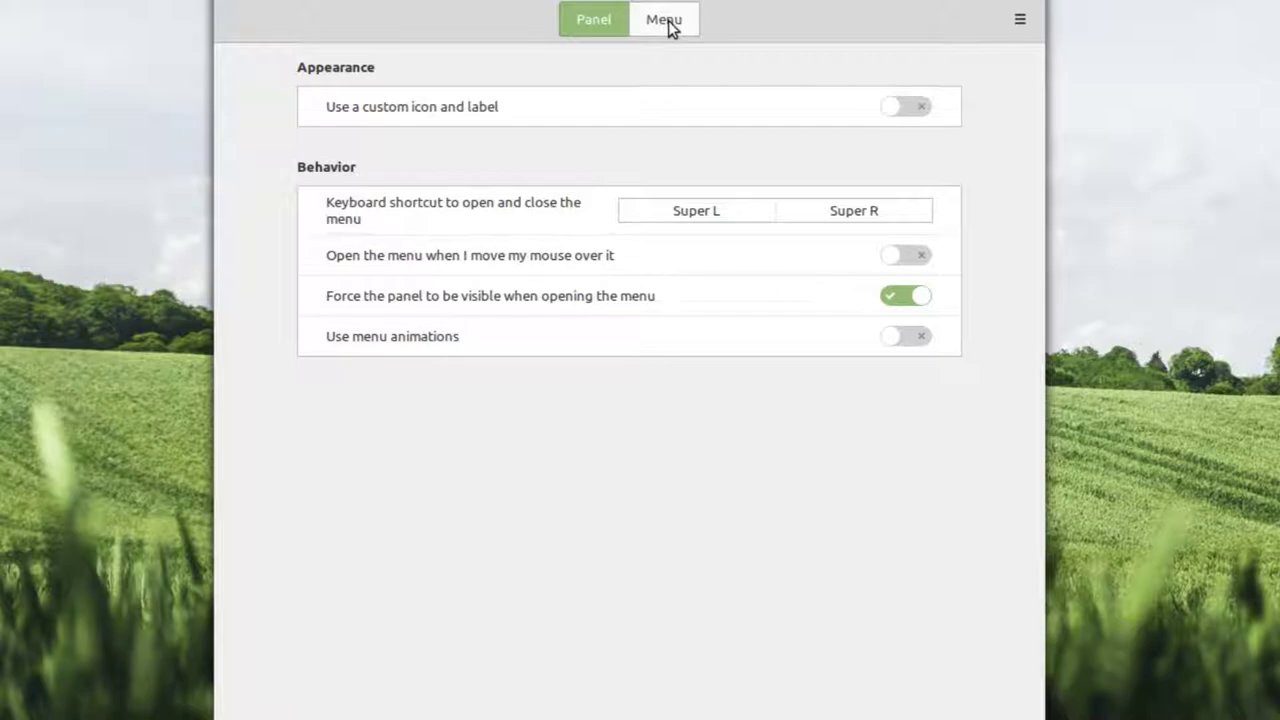
{"action": "left_click", "coordinate": [664, 20]}
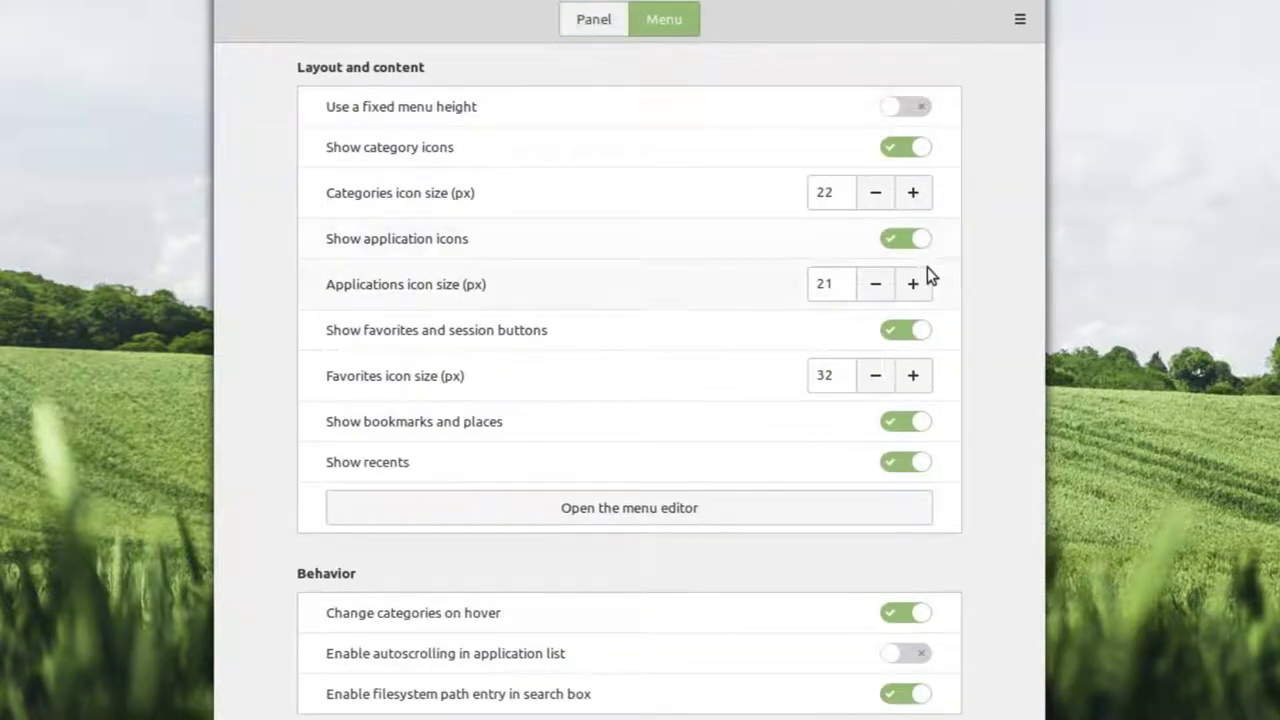
{"action": "left_click", "coordinate": [918, 336]}
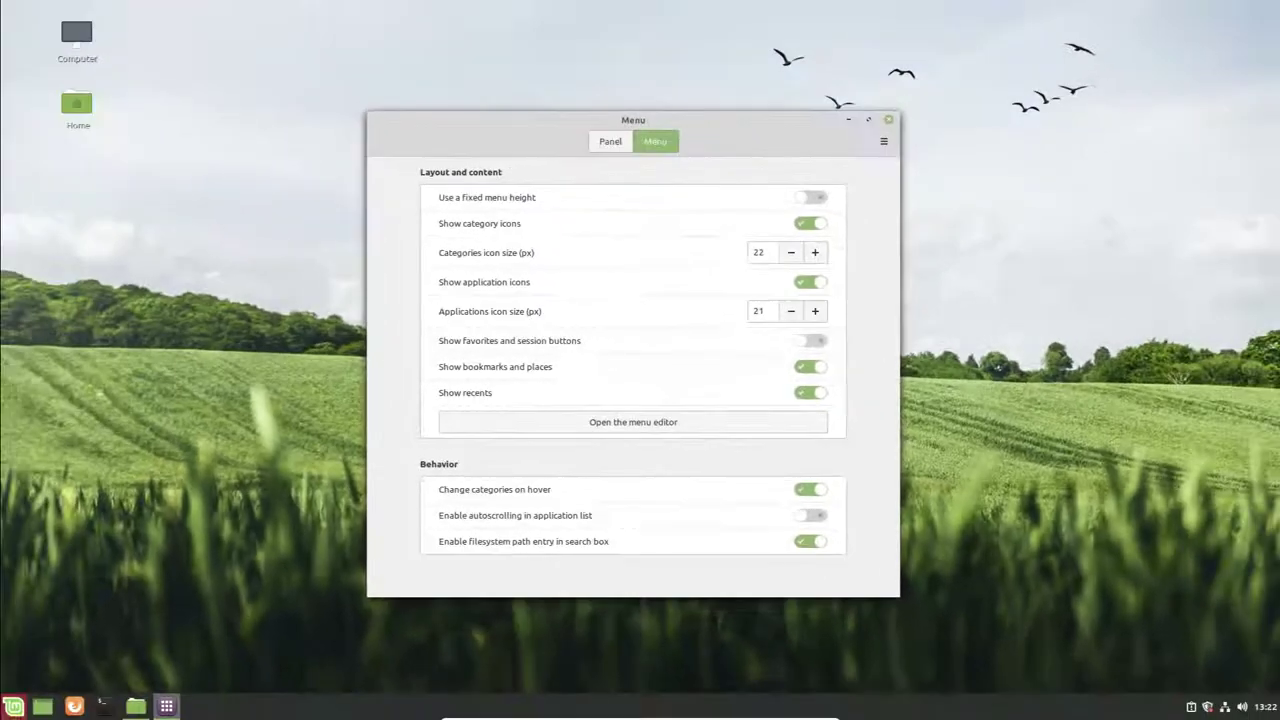
- Hide bookmarks and places and recent files, previewing the slimmer menu
{"action": "left_click", "coordinate": [12, 706]}
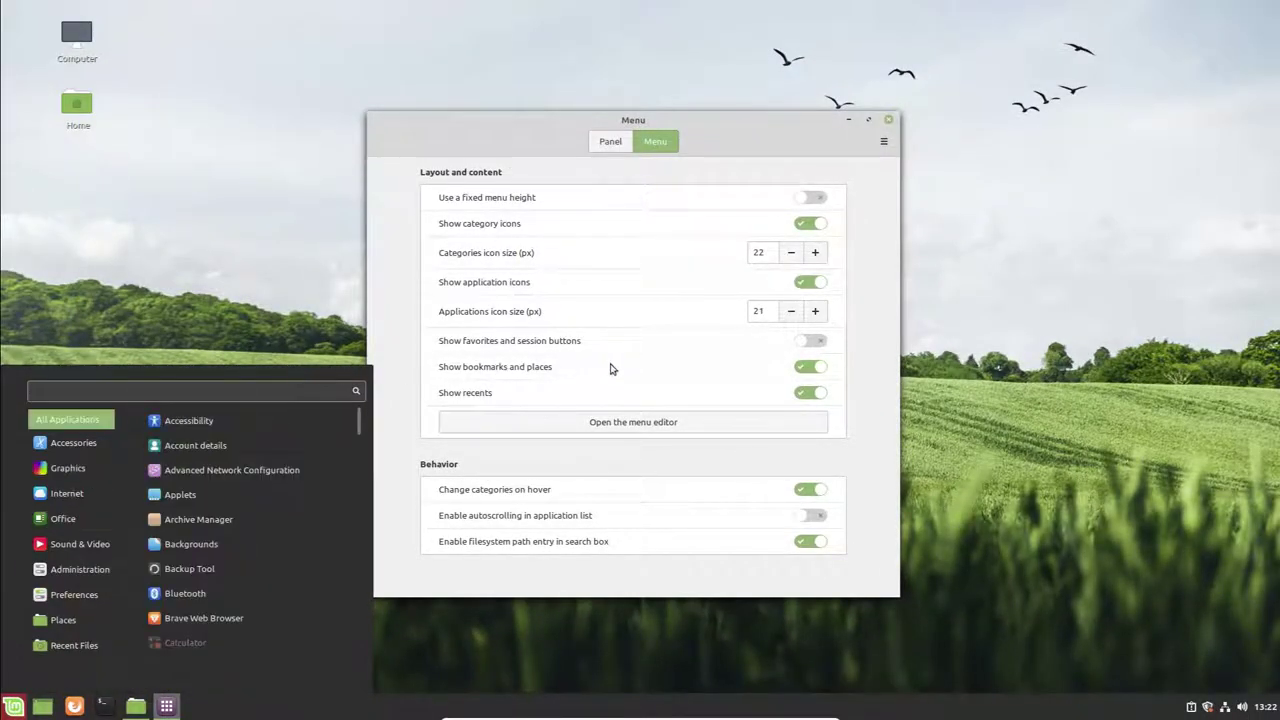
{"action": "left_click", "coordinate": [874, 368]}
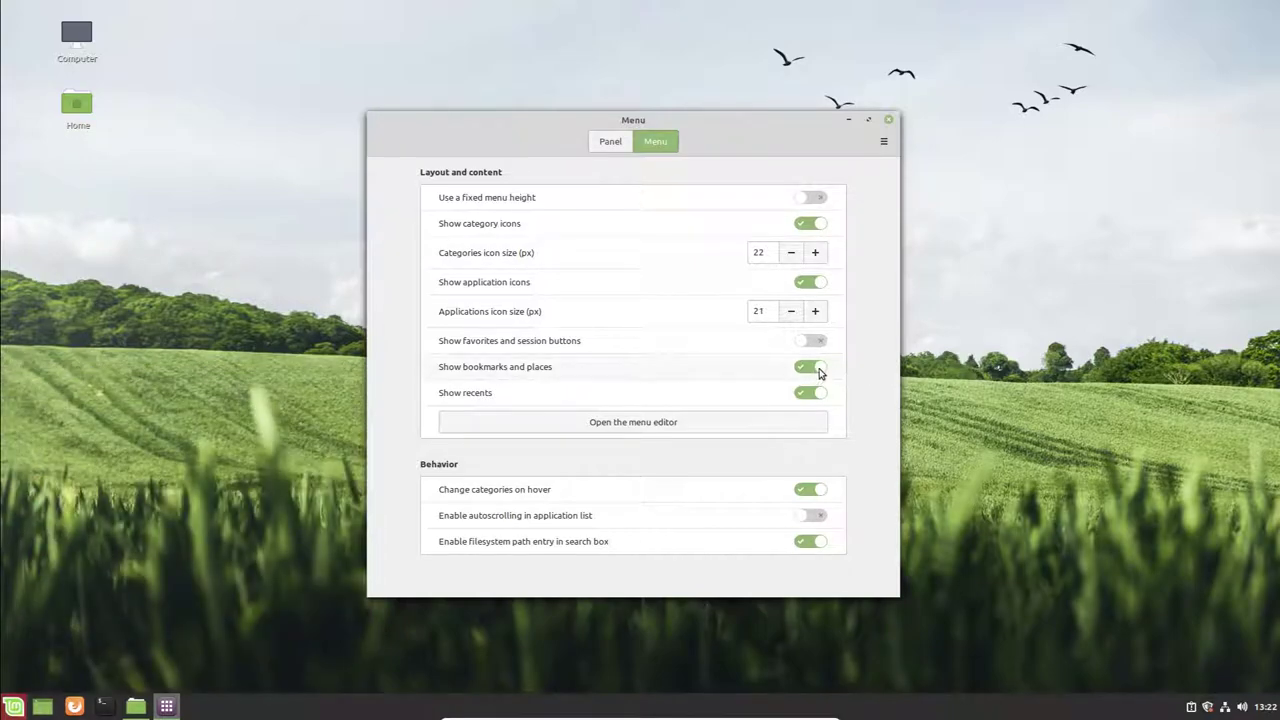
{"action": "left_click", "coordinate": [818, 368]}
{"action": "left_click", "coordinate": [818, 395]}
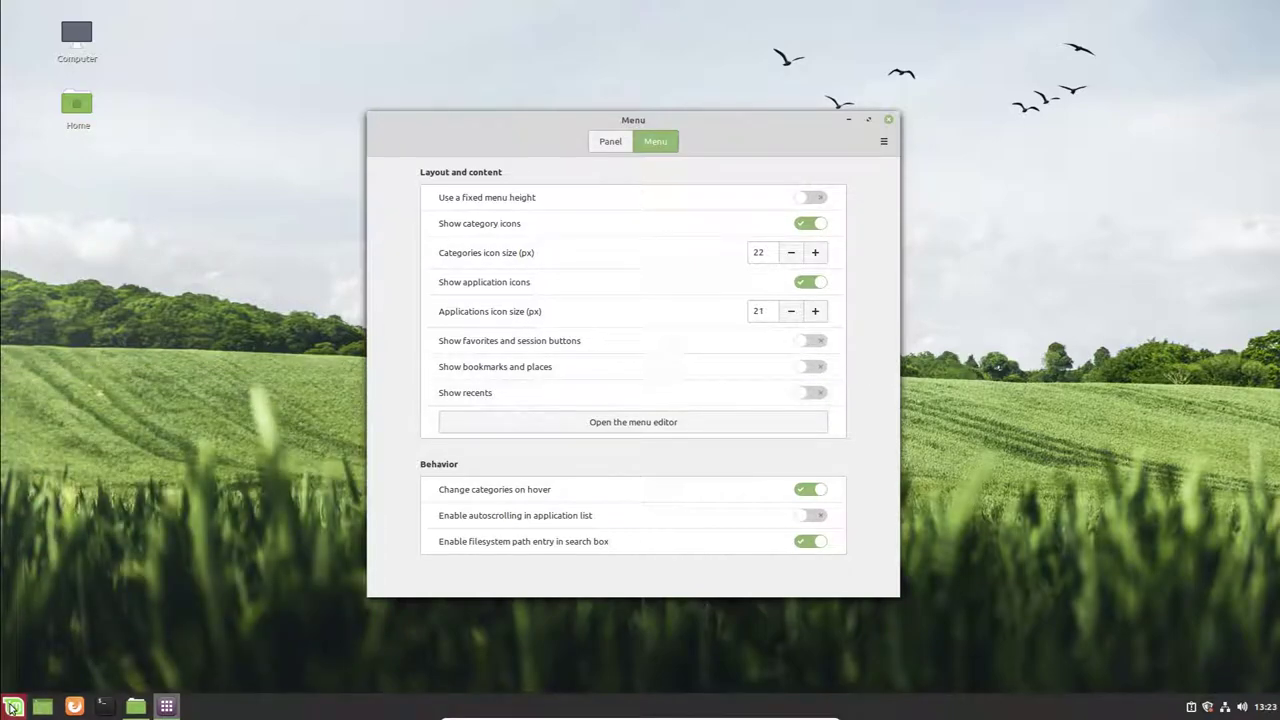
{"action": "left_click", "coordinate": [12, 707]}
{"action": "left_click", "coordinate": [12, 707]}
{"action": "left_click", "coordinate": [10, 708]}
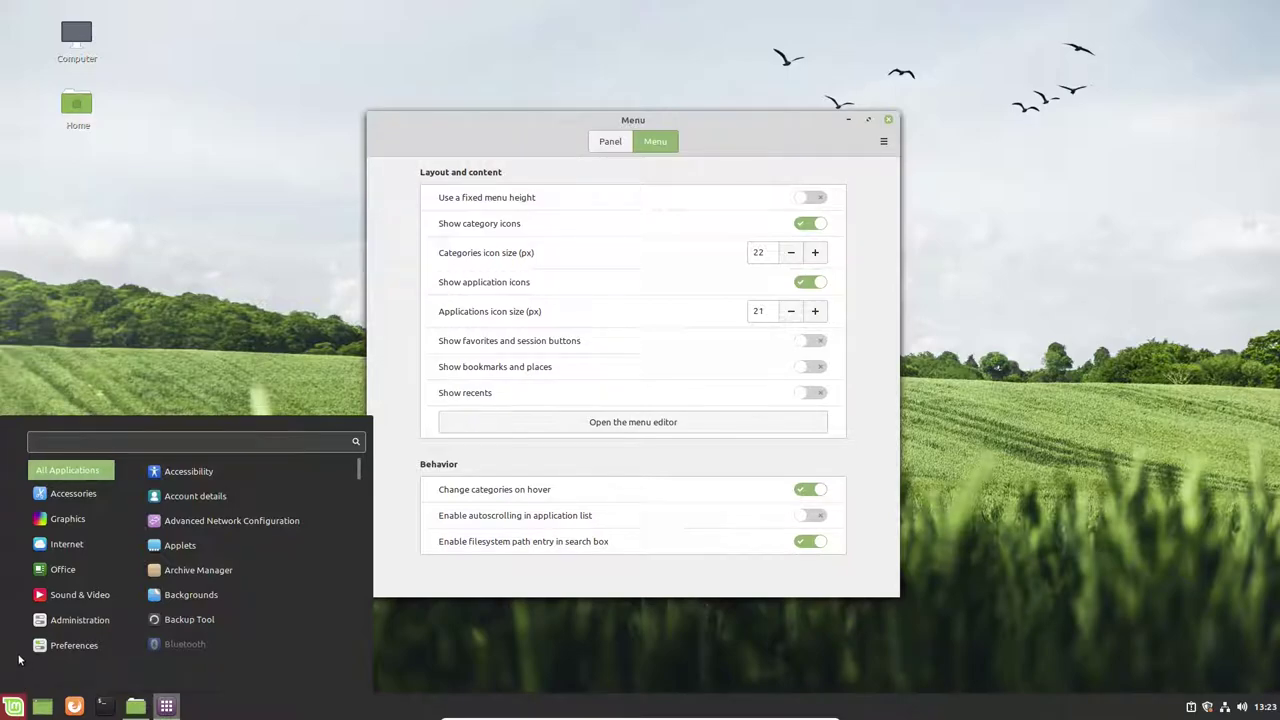
{"action": "mouse_move", "coordinate": [79, 594]}
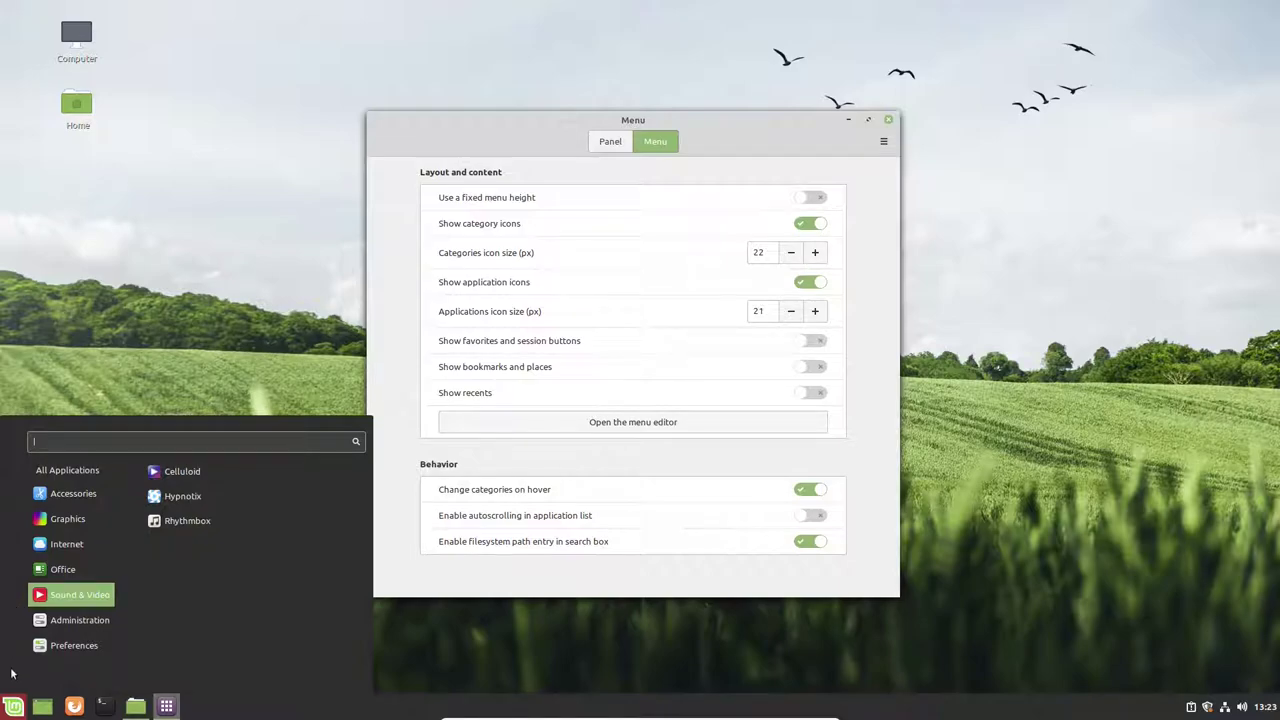
{"action": "left_click", "coordinate": [800, 345]}
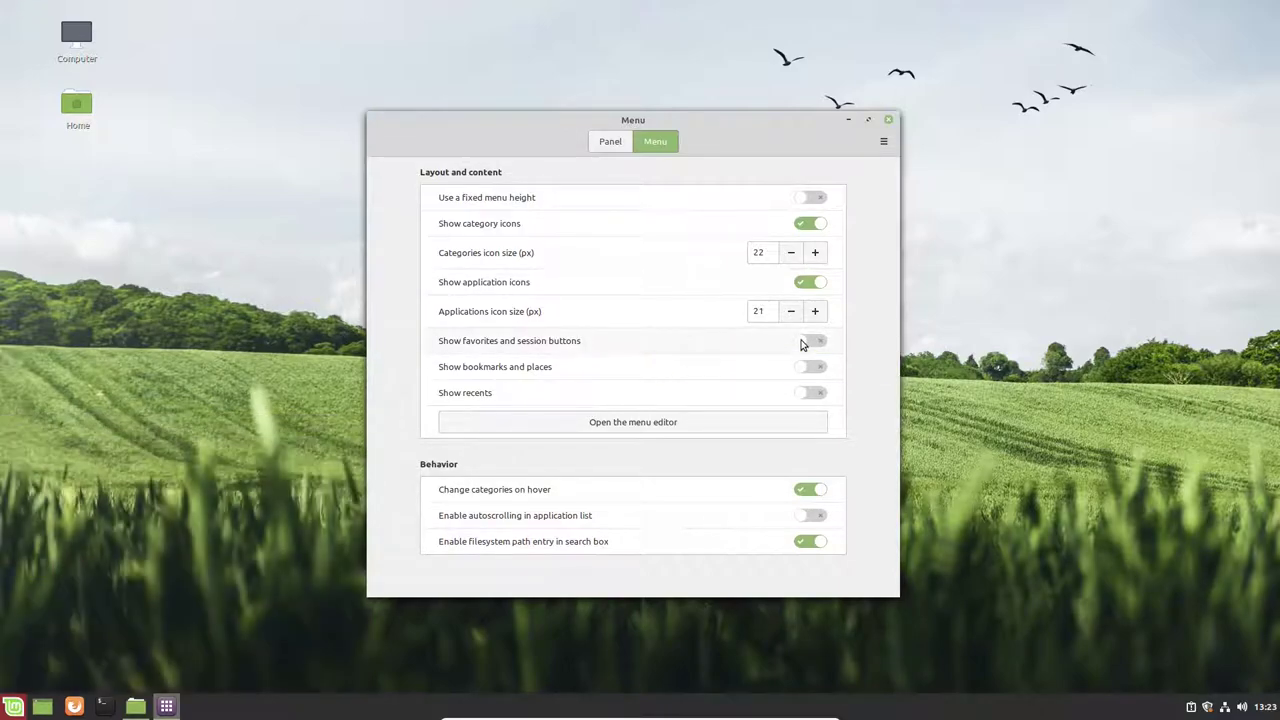
{"action": "left_click", "coordinate": [805, 342]}
{"action": "left_click", "coordinate": [14, 706]}
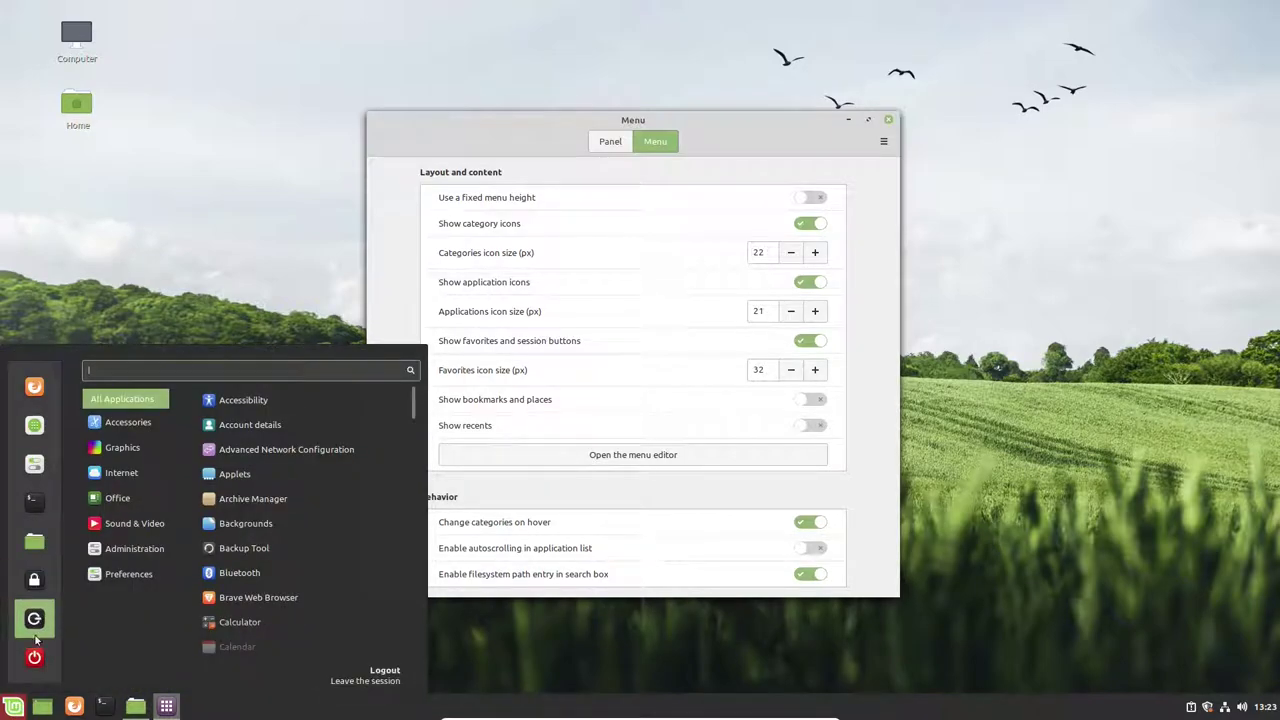
{"action": "left_click", "coordinate": [817, 343]}
{"action": "left_click", "coordinate": [817, 343]}
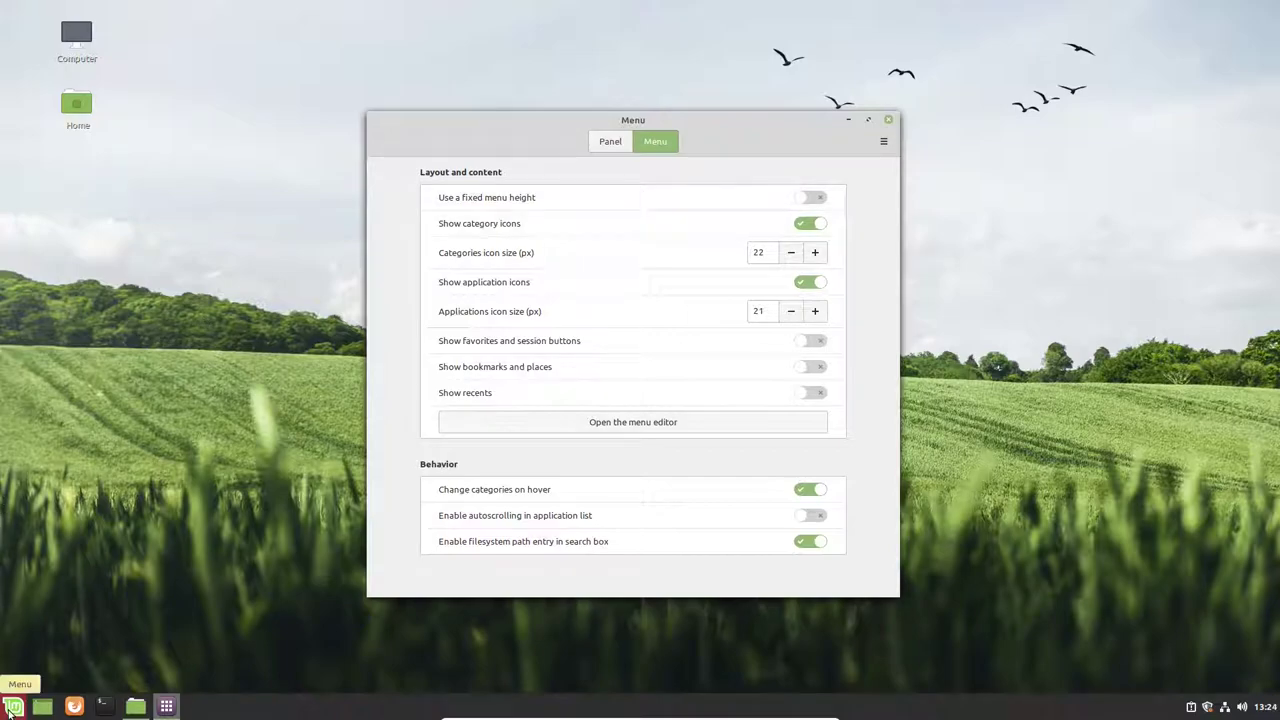
{"action": "left_click", "coordinate": [12, 708]}
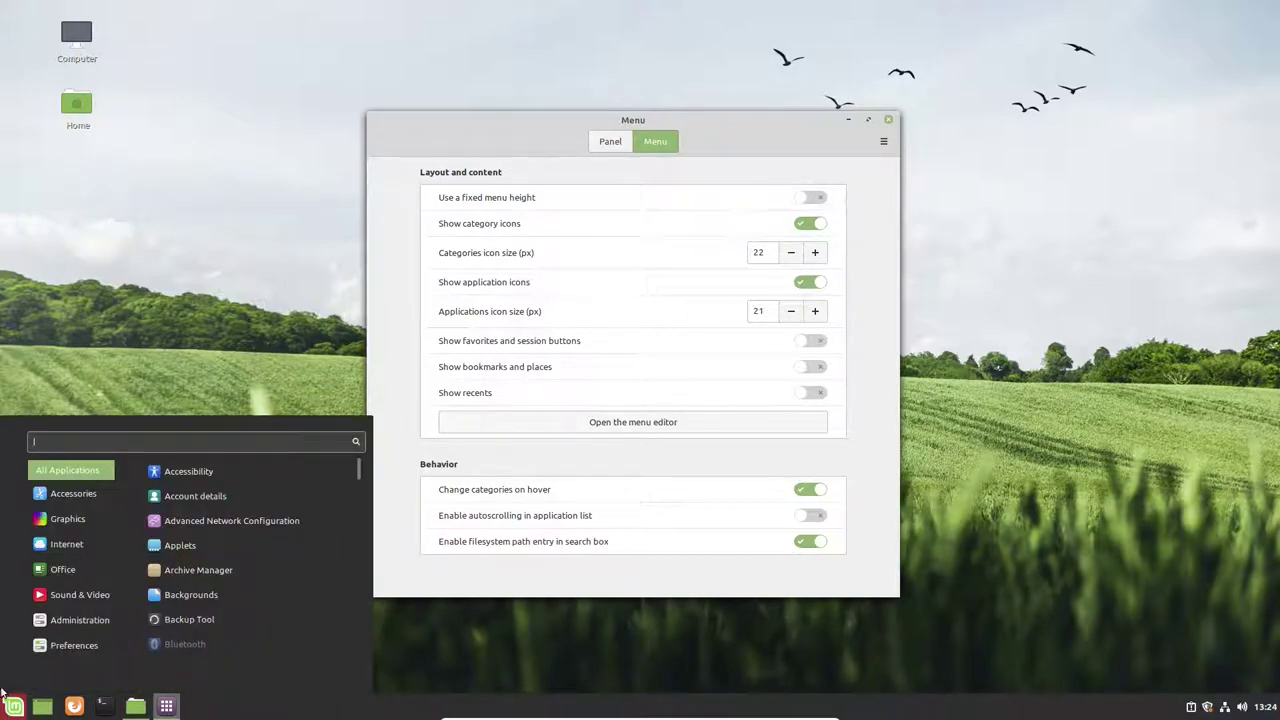
{"action": "mouse_move", "coordinate": [72, 645]}
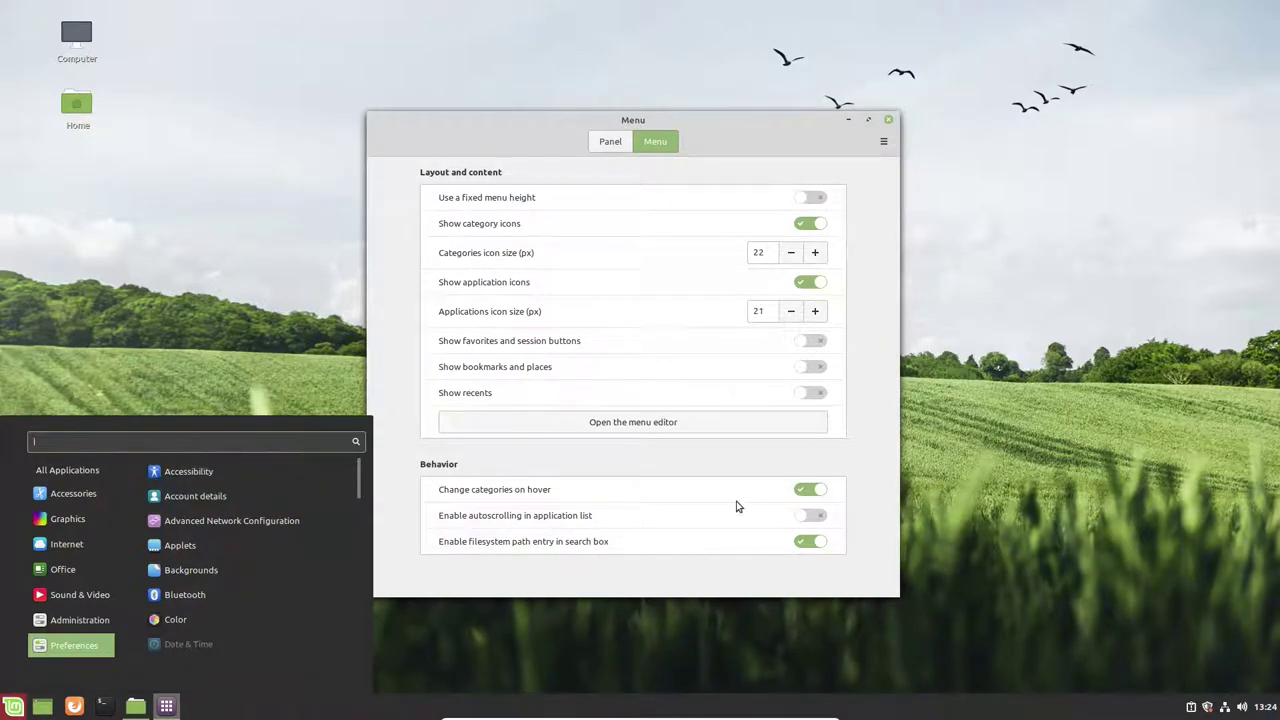
{"action": "left_click", "coordinate": [864, 400]}
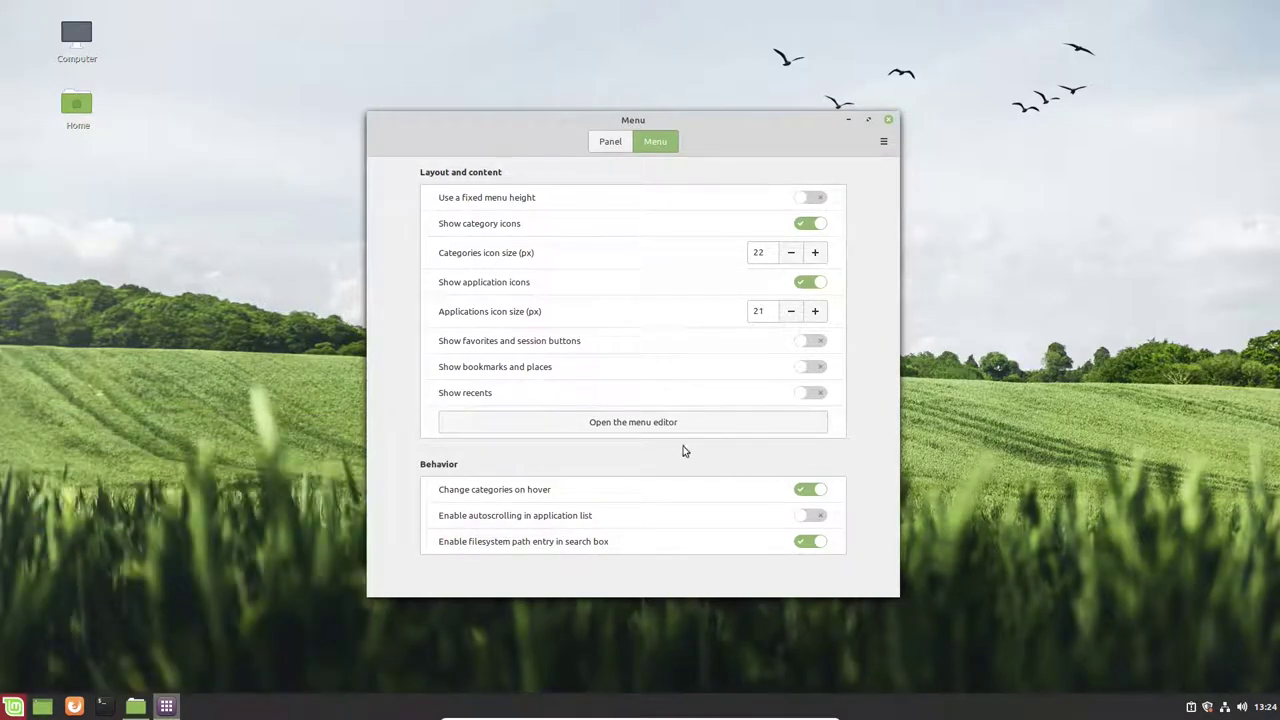
- In the menu editor, create a category named Quit with comment 'Shutdown, lock or logout'
{"action": "left_click", "coordinate": [643, 425]}
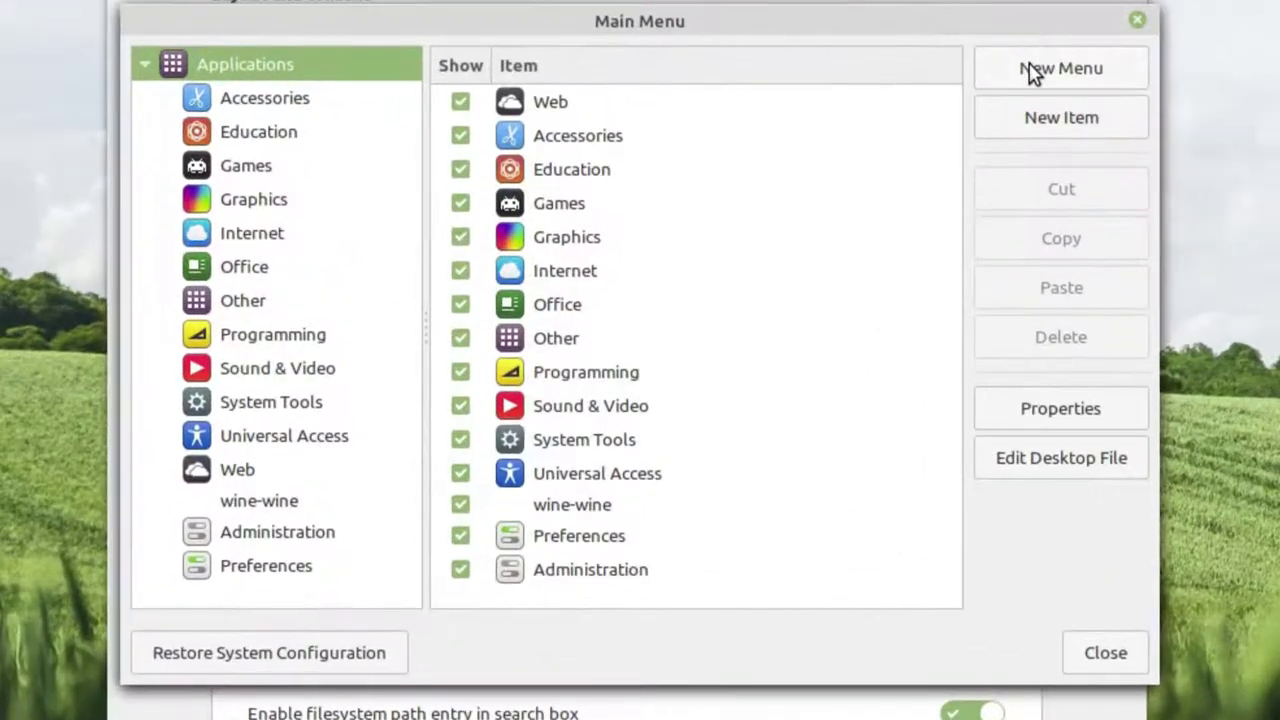
{"action": "left_click", "coordinate": [1038, 82]}
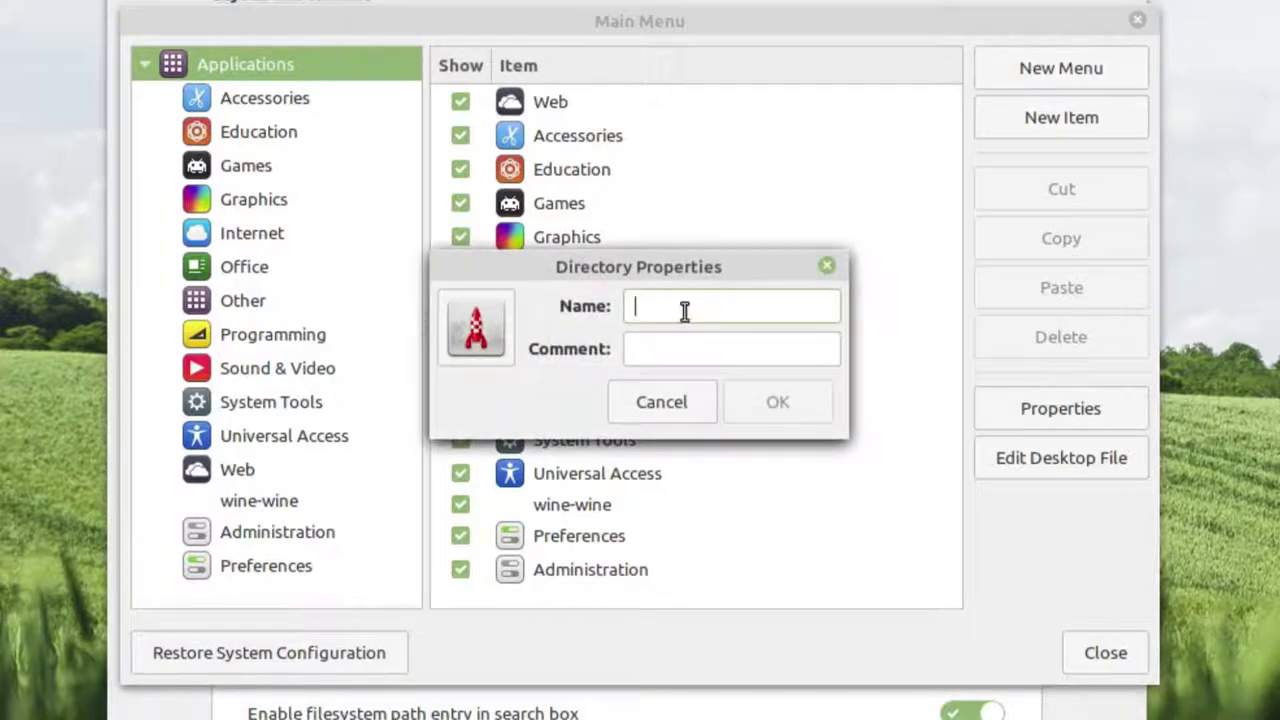
{"action": "type", "text": "Q"}
{"action": "type", "text": "uit"}
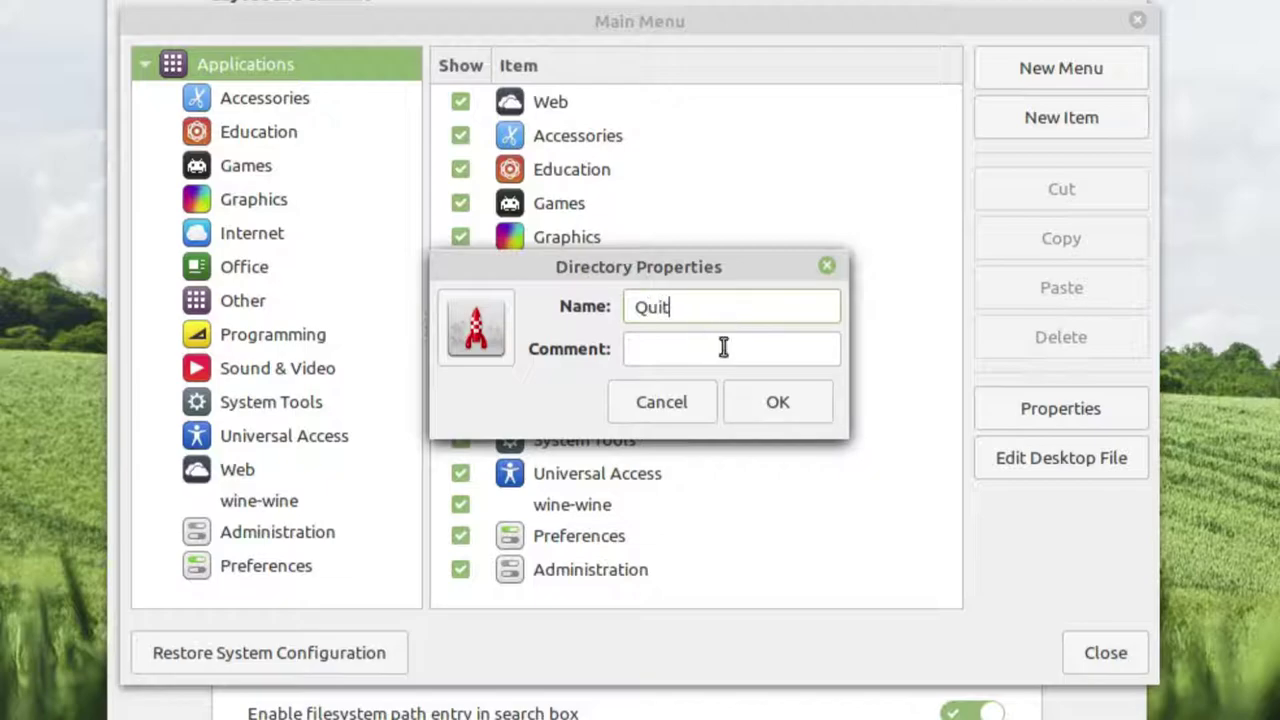
{"action": "left_click", "coordinate": [724, 347]}
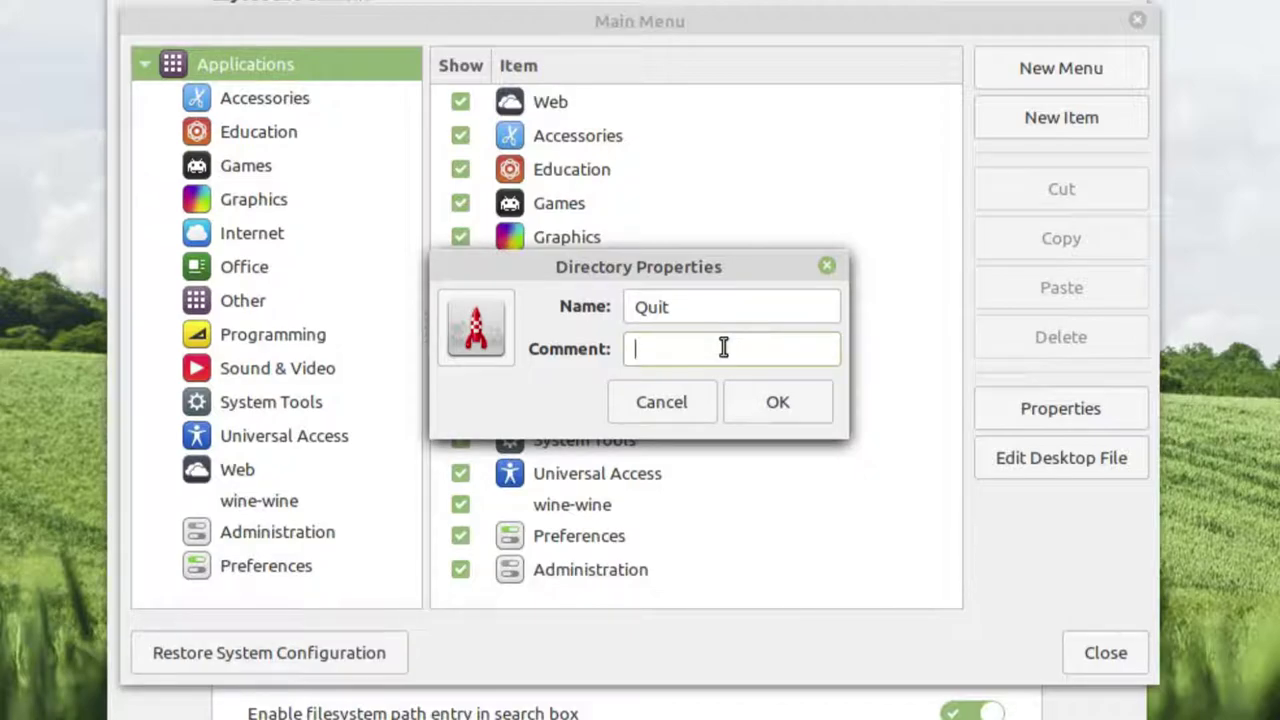
{"action": "type", "text": "Shutdow"}
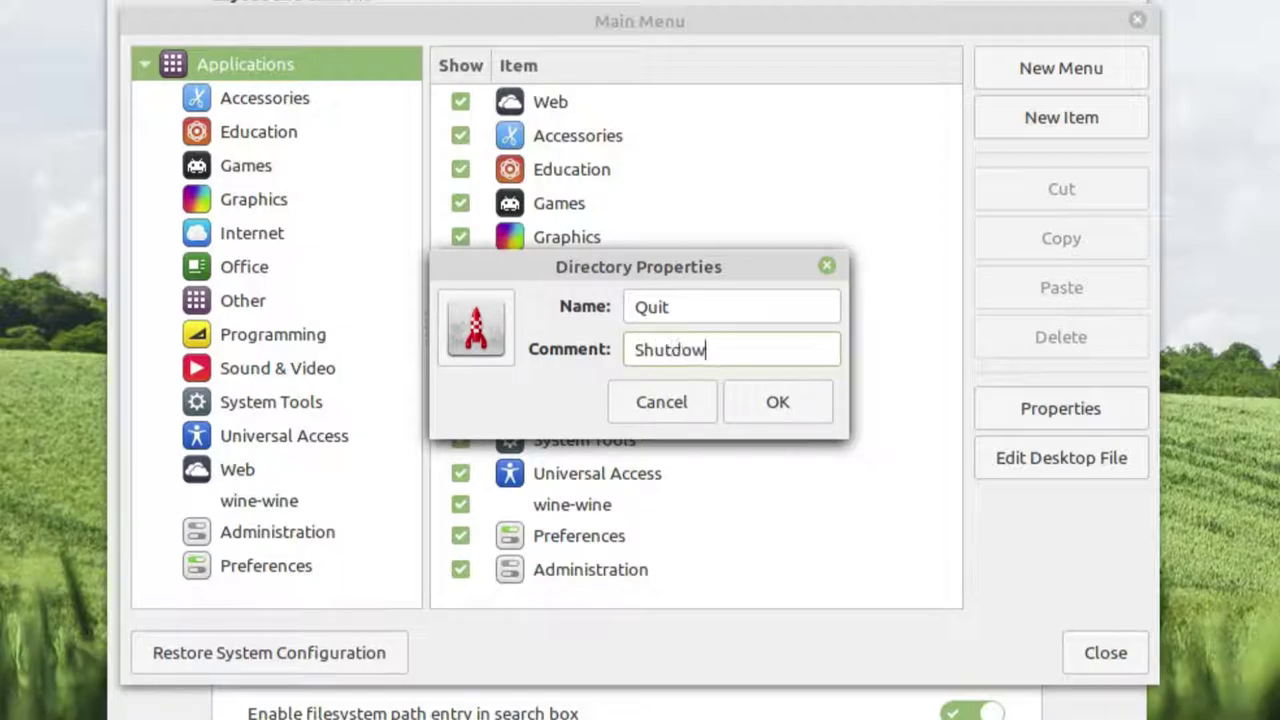
{"action": "type", "text": "n, "}
{"action": "type", "text": "lock or log"}
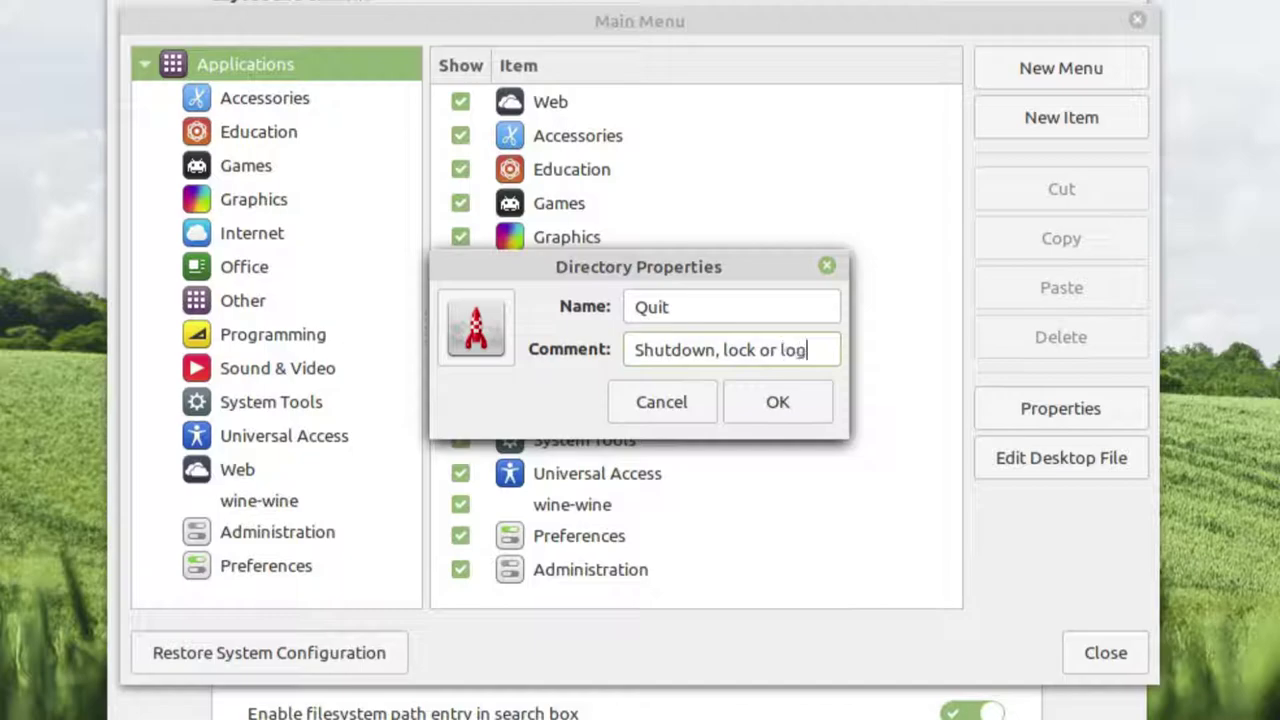
{"action": "type", "text": "out"}
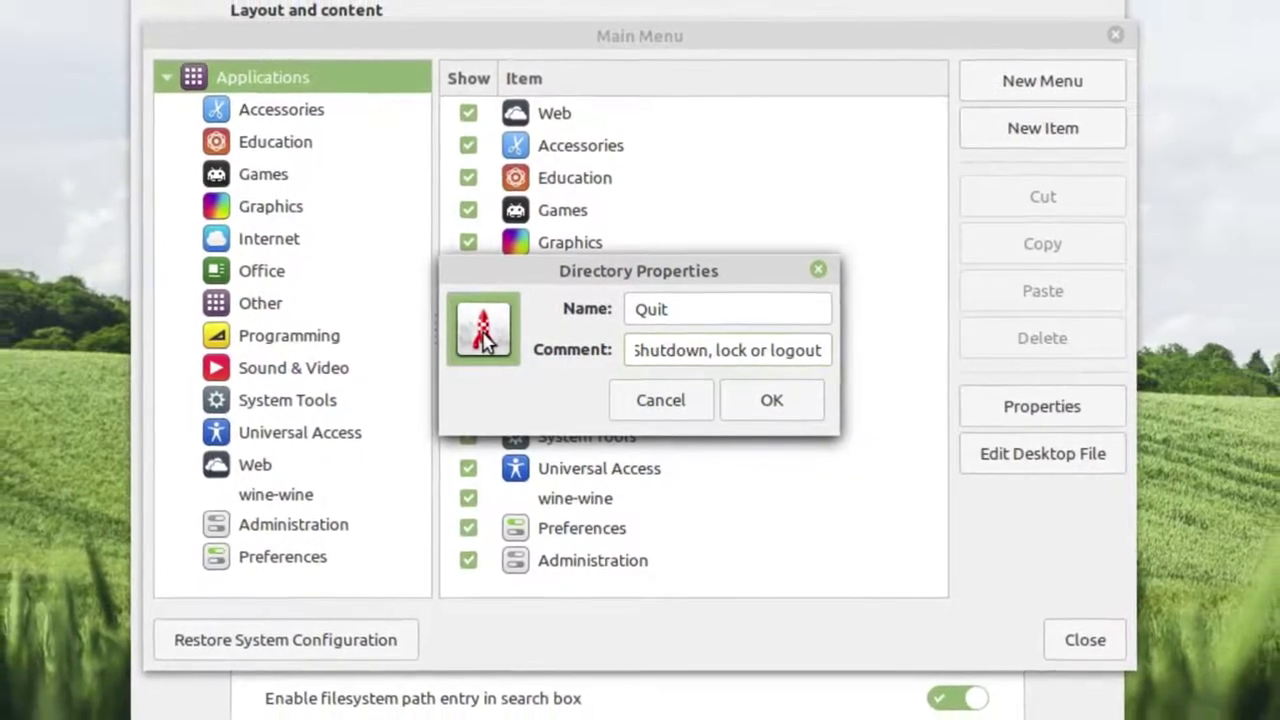
- Give the Quit category the system-shutdown icon and add it to the menu
{"action": "left_click", "coordinate": [480, 335]}
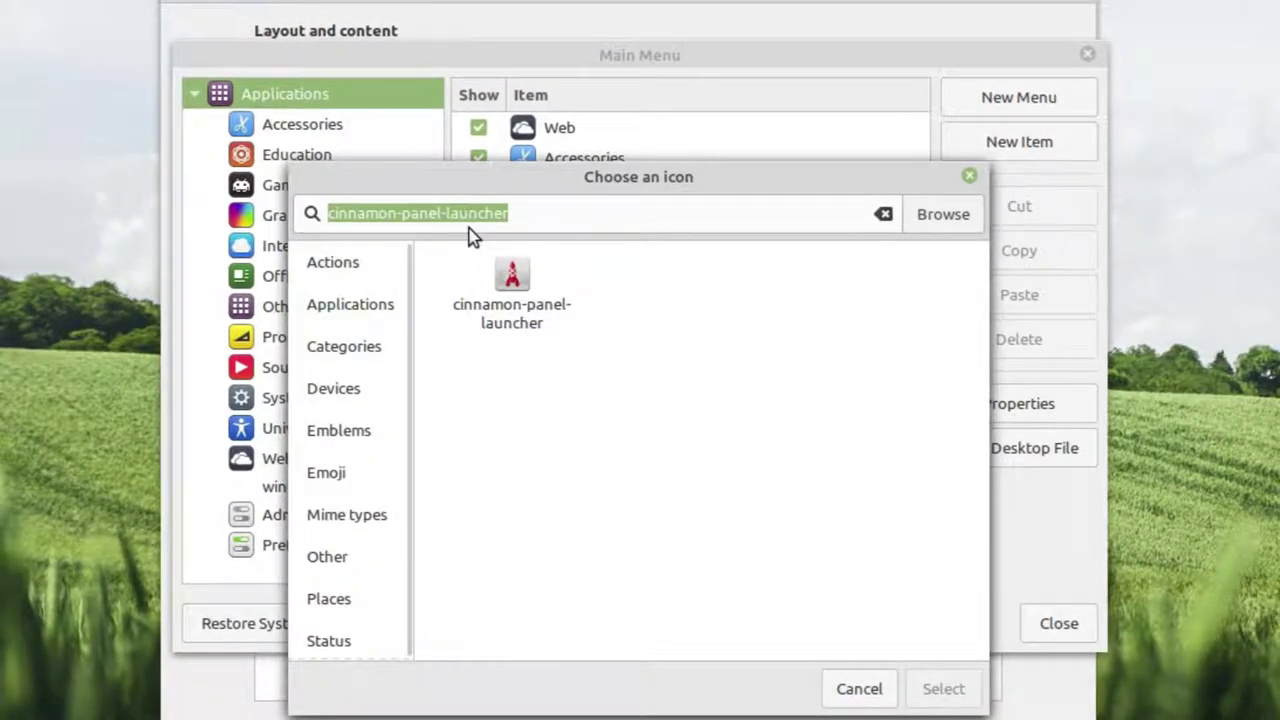
{"action": "type", "text": "system-"}
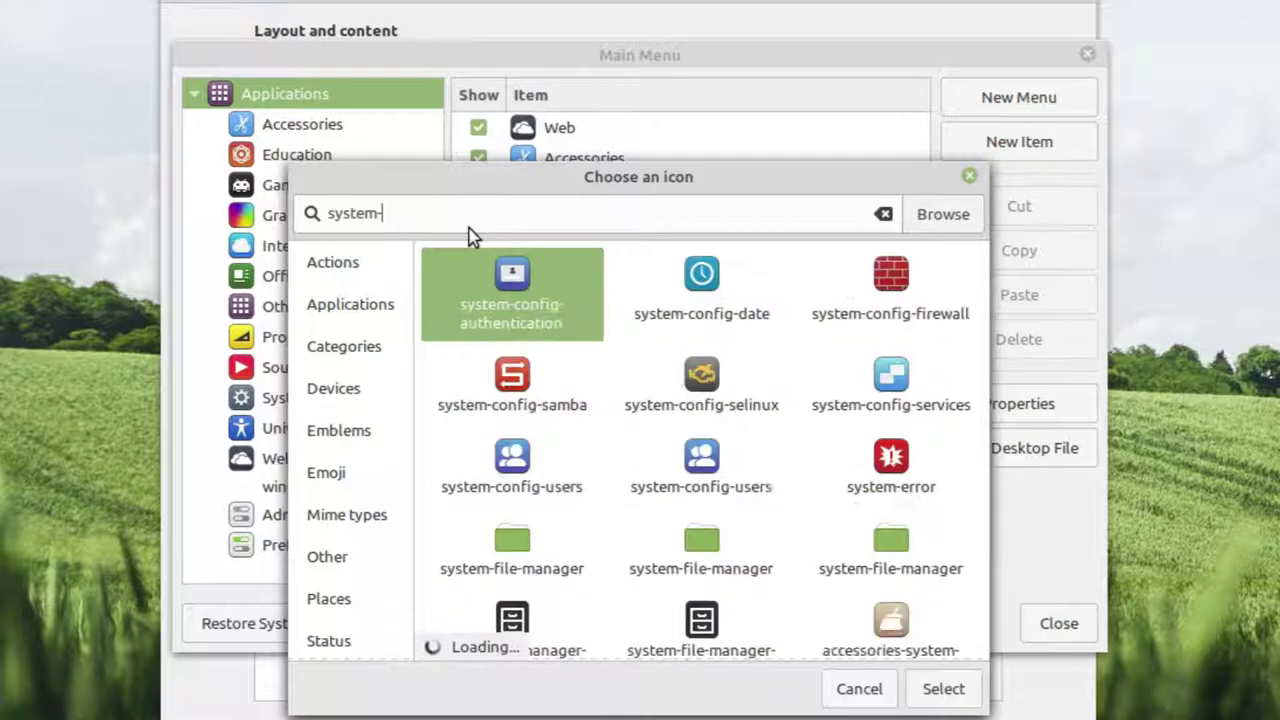
{"action": "type", "text": "shut"}
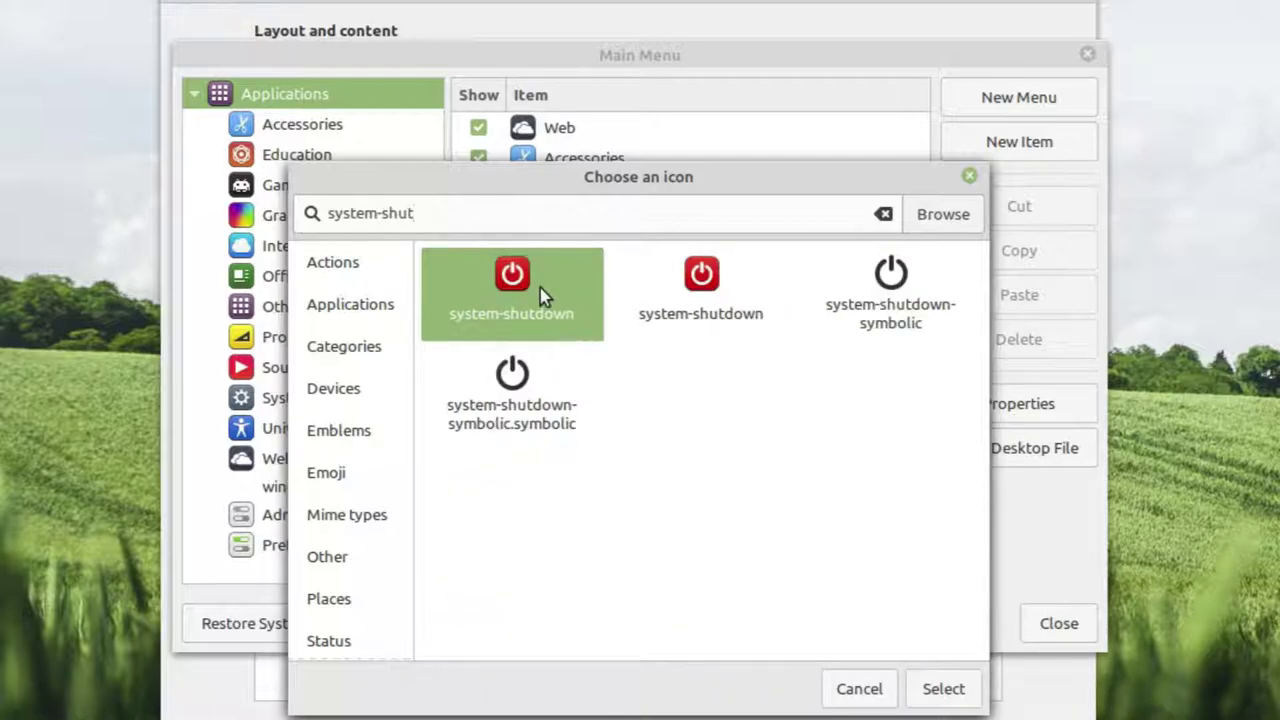
{"action": "left_click", "coordinate": [946, 696]}
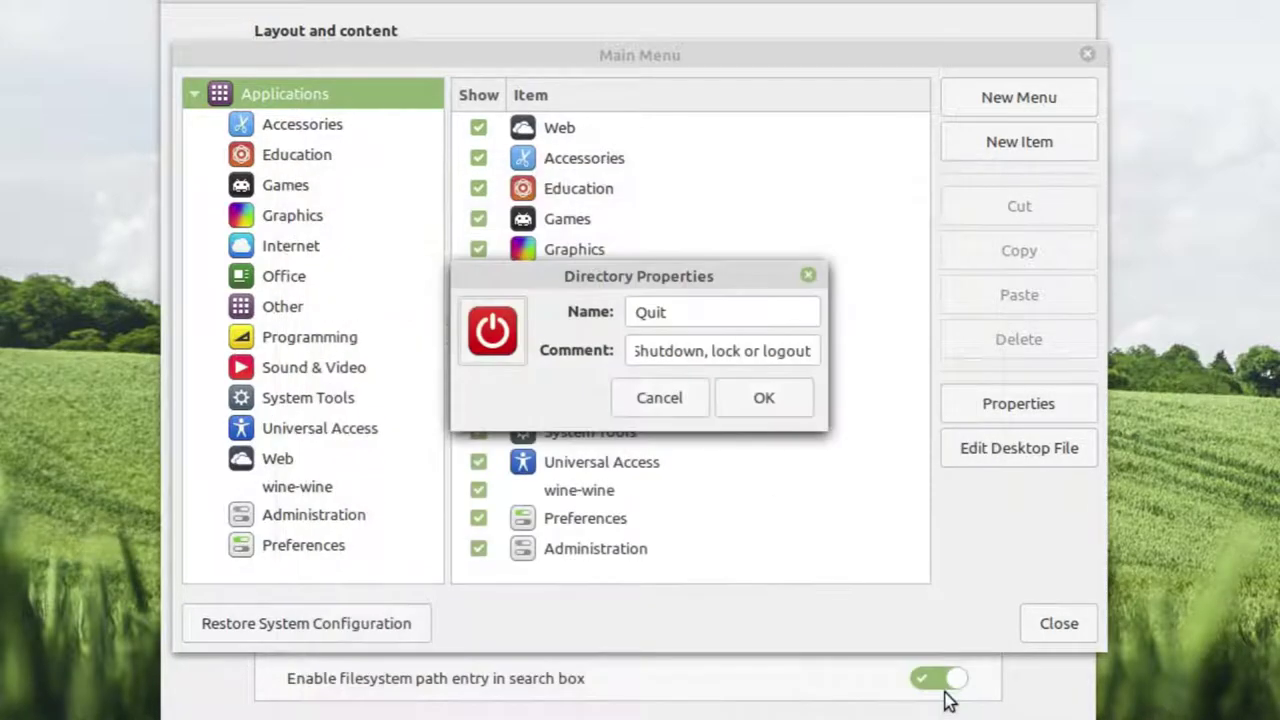
{"action": "left_click", "coordinate": [771, 400]}
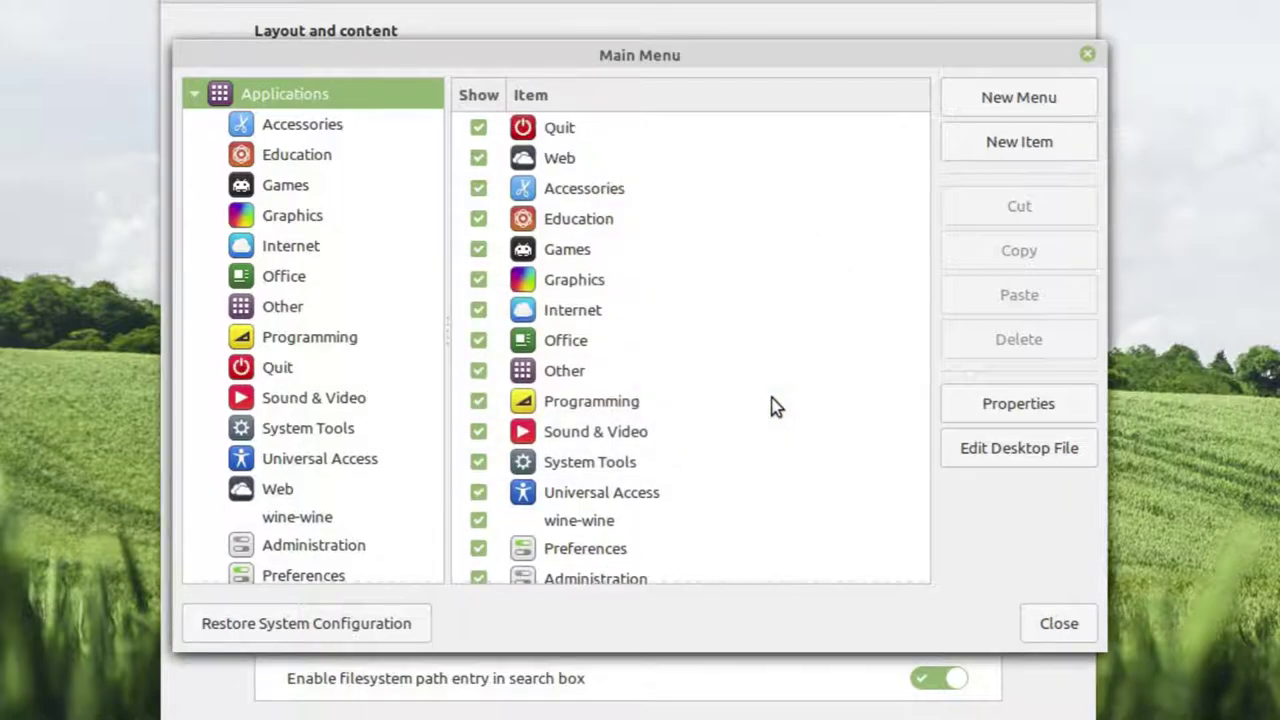
- Add a Shut Down launcher running 'cinnamon-session-quit --power-off', commented 'Shut down the computer'
{"action": "left_click", "coordinate": [281, 376]}
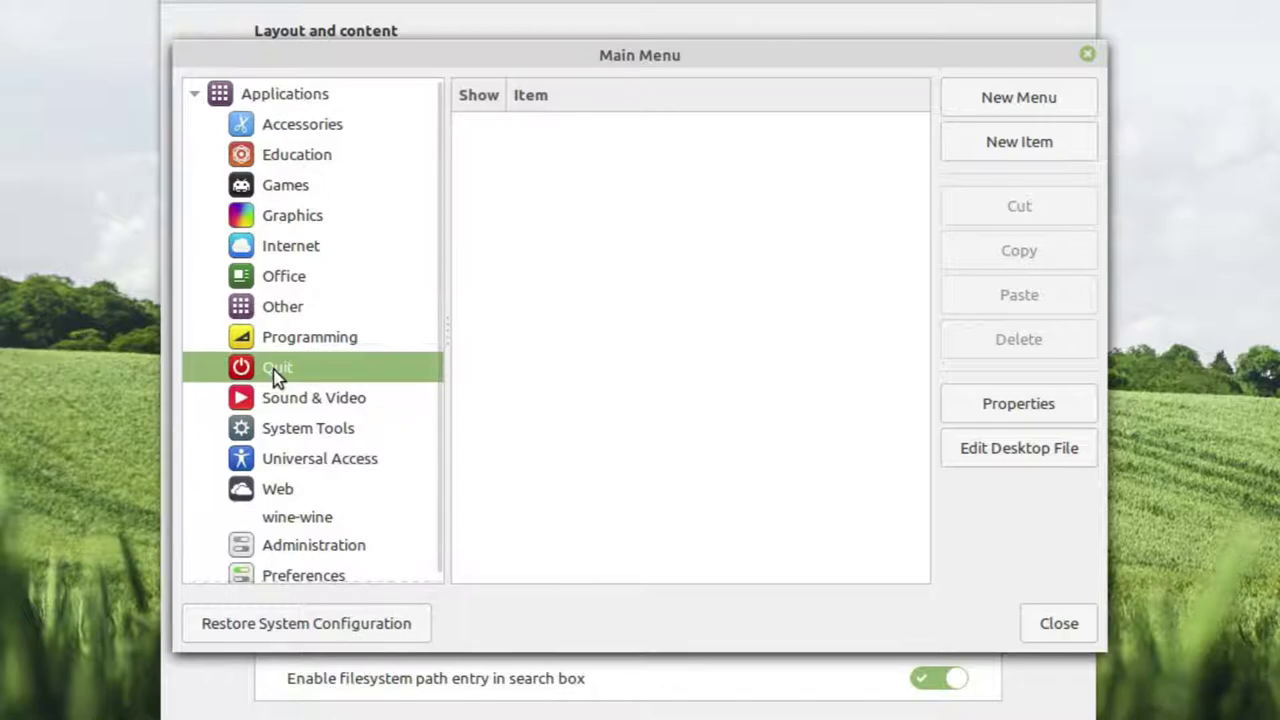
{"action": "left_click", "coordinate": [1008, 146]}
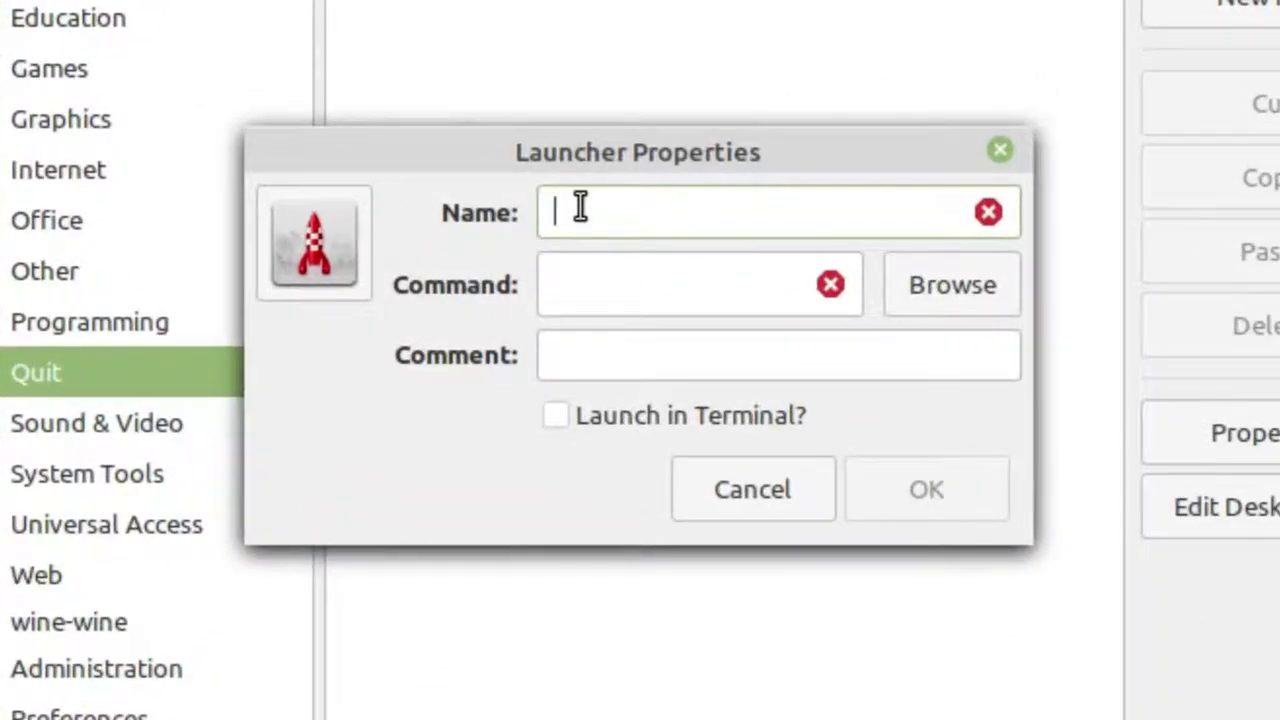
{"action": "type", "text": "Shut "}
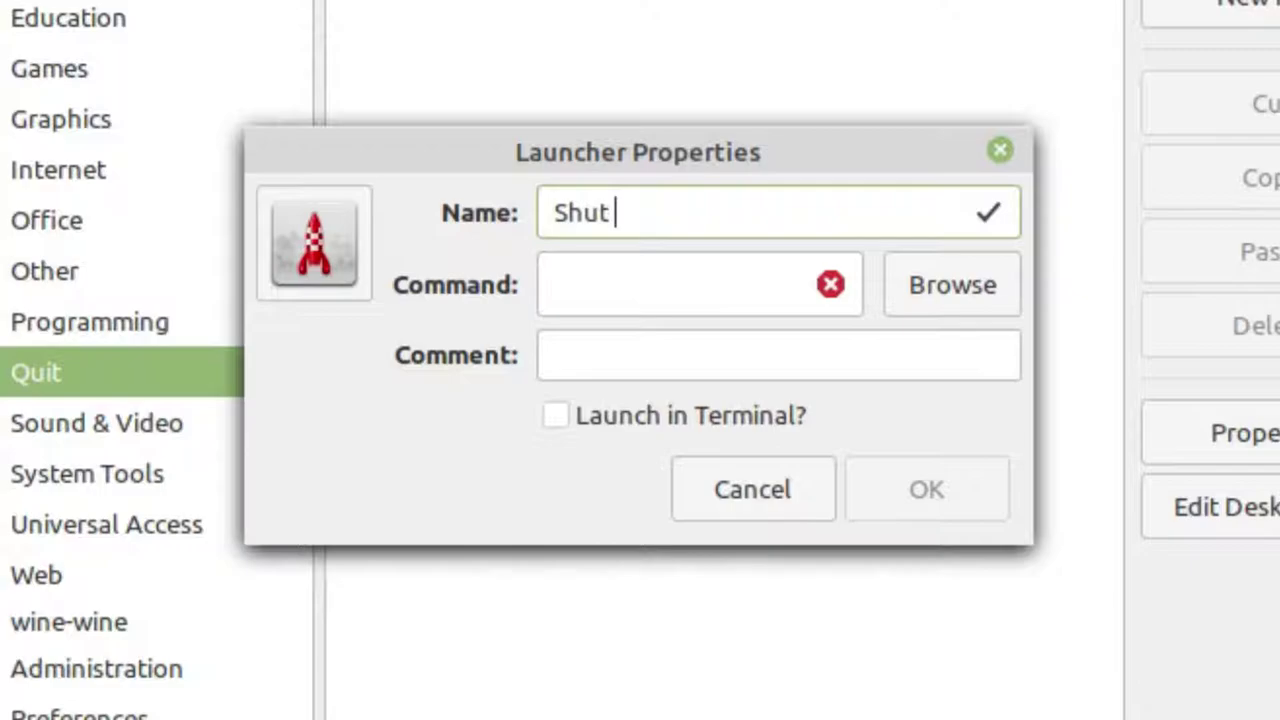
{"action": "type", "text": "Down"}
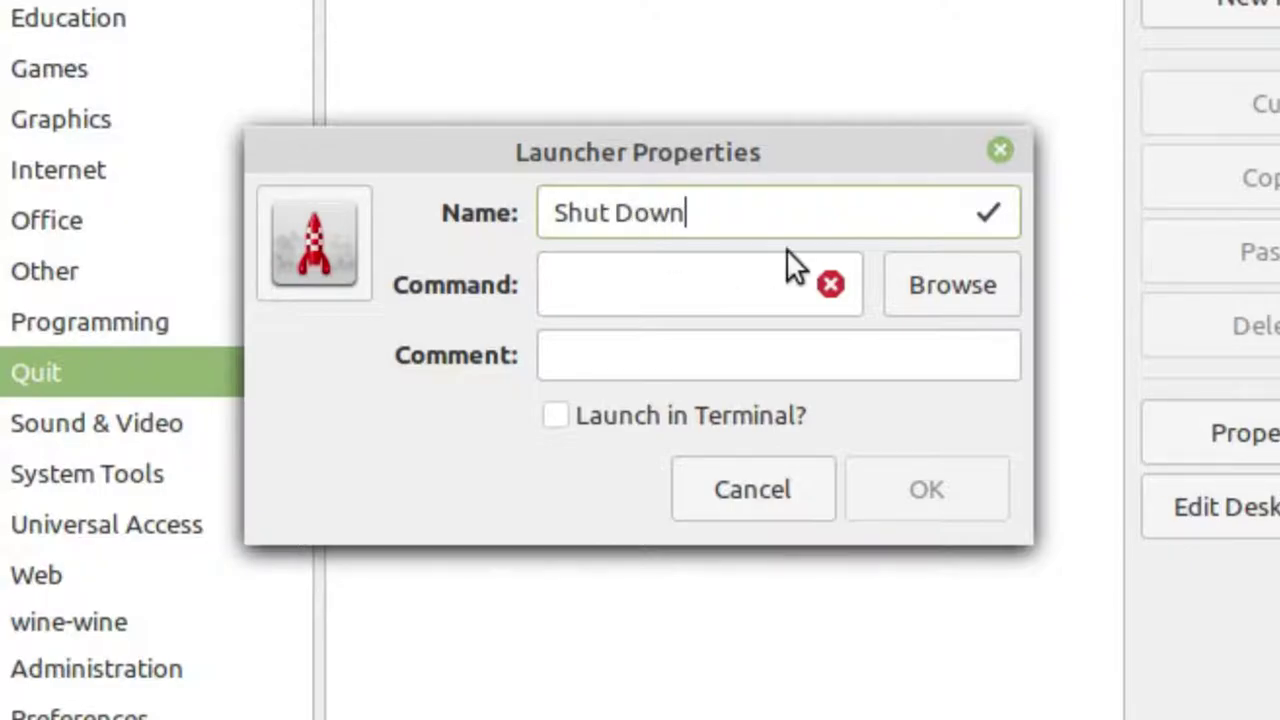
{"action": "left_click", "coordinate": [674, 281]}
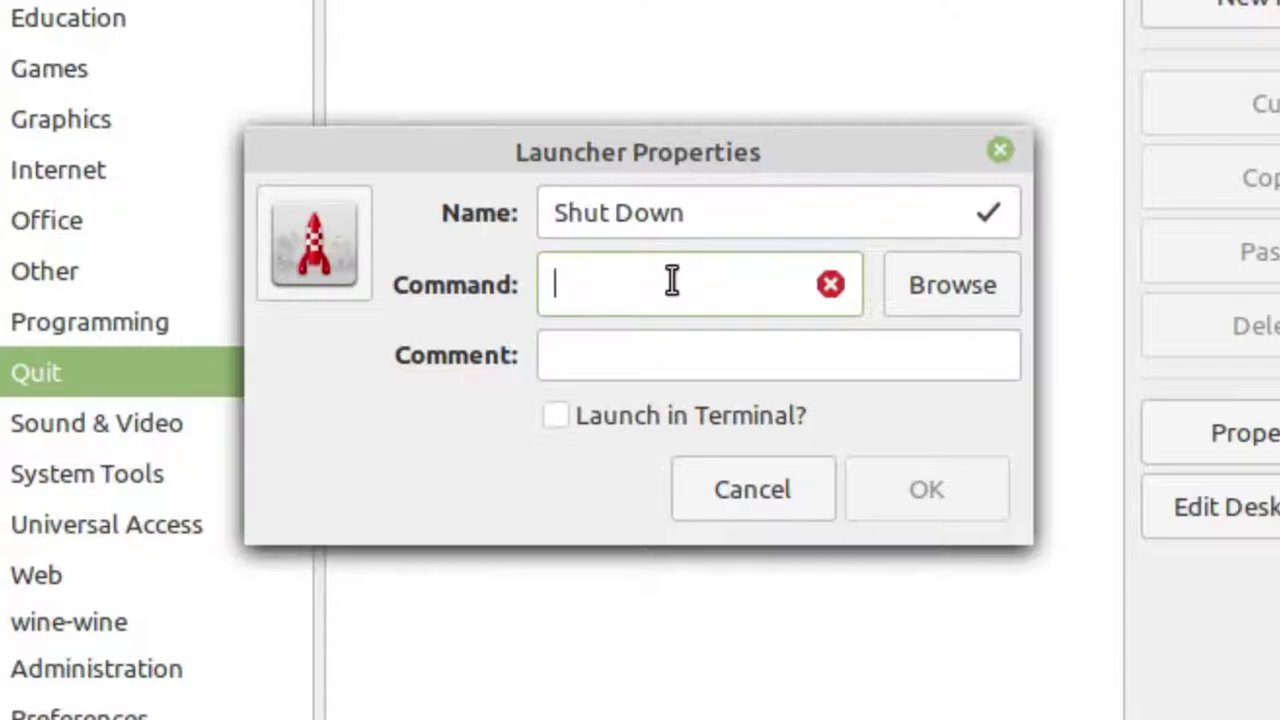
{"action": "type", "text": "cinnam"}
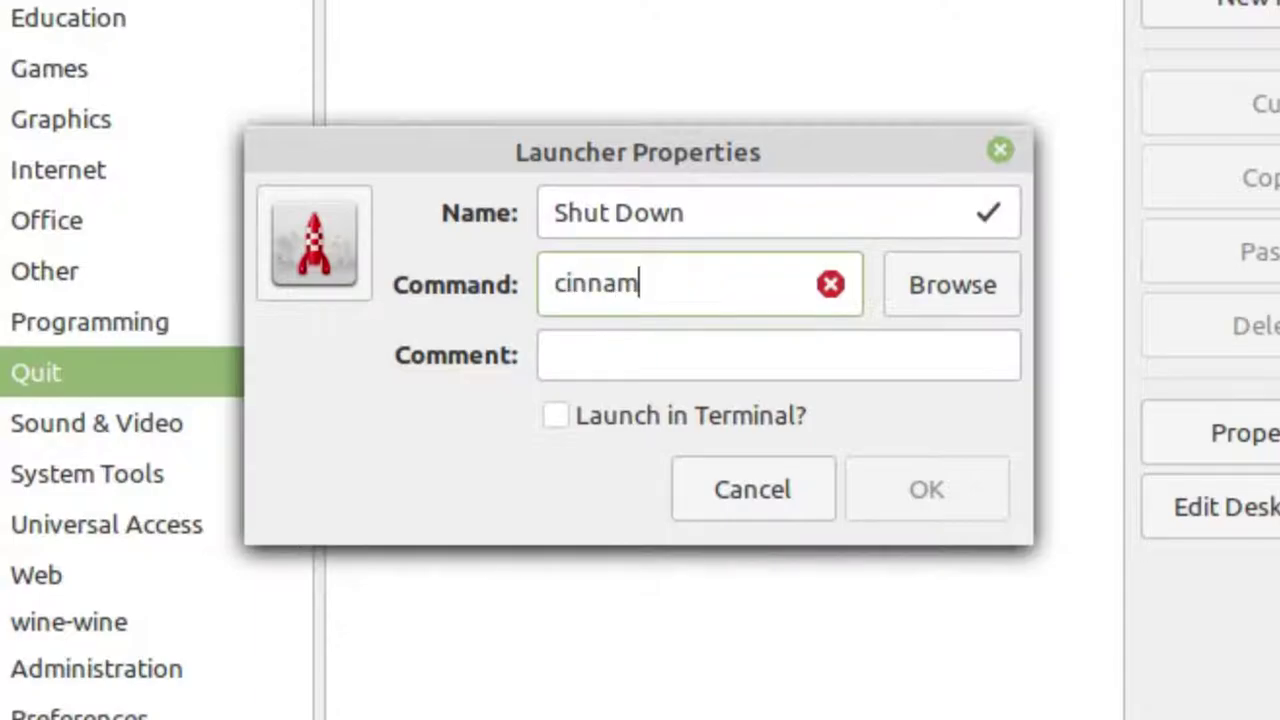
{"action": "type", "text": "on-"}
{"action": "type", "text": "session"}
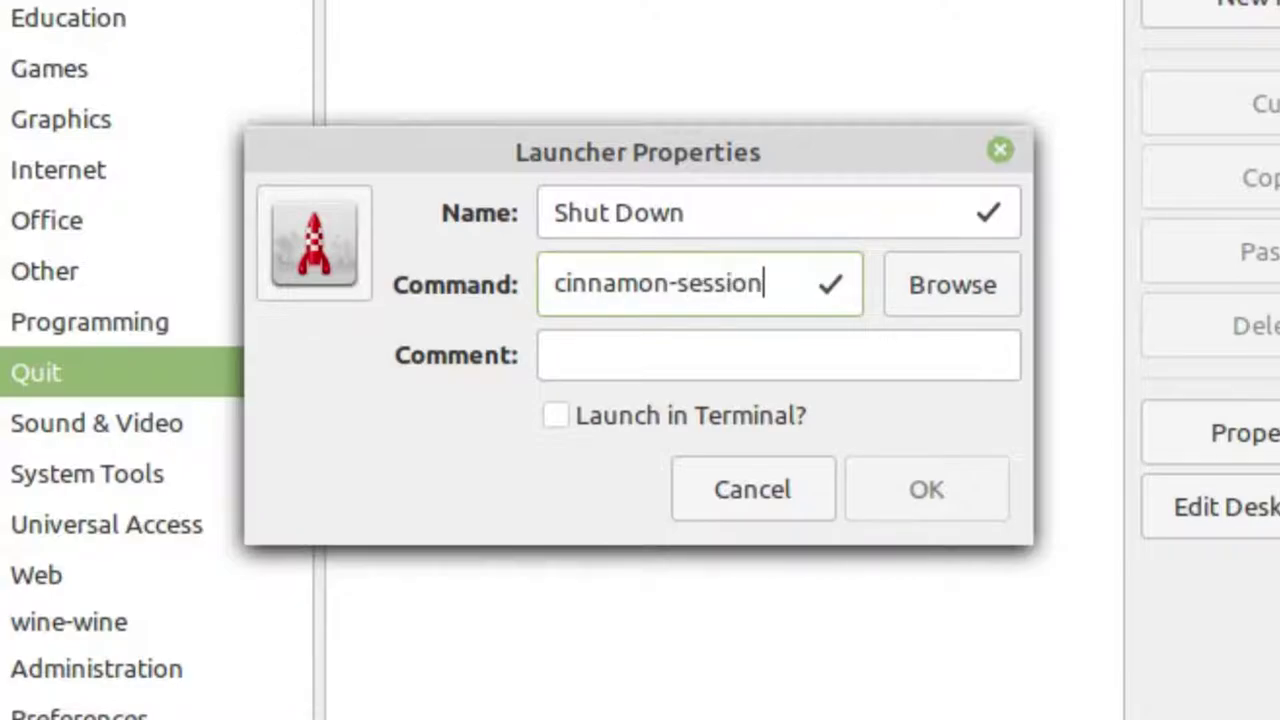
{"action": "type", "text": "-q"}
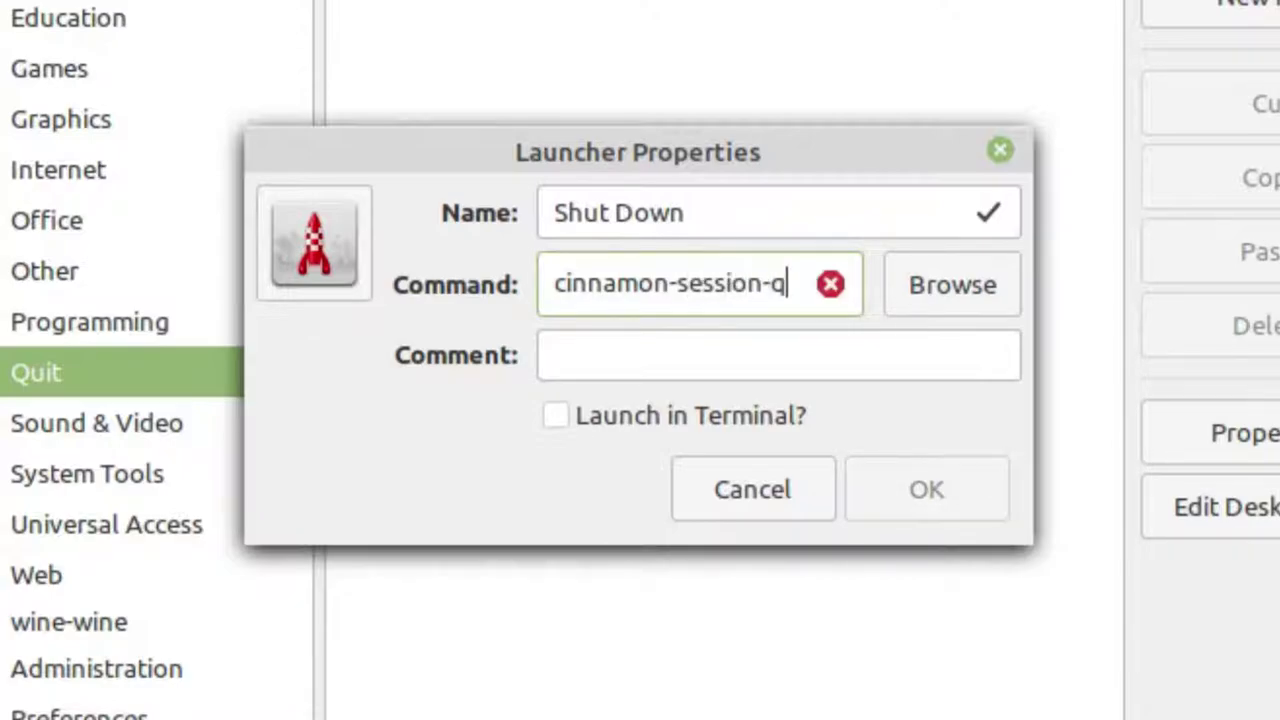
{"action": "type", "text": "uit"}
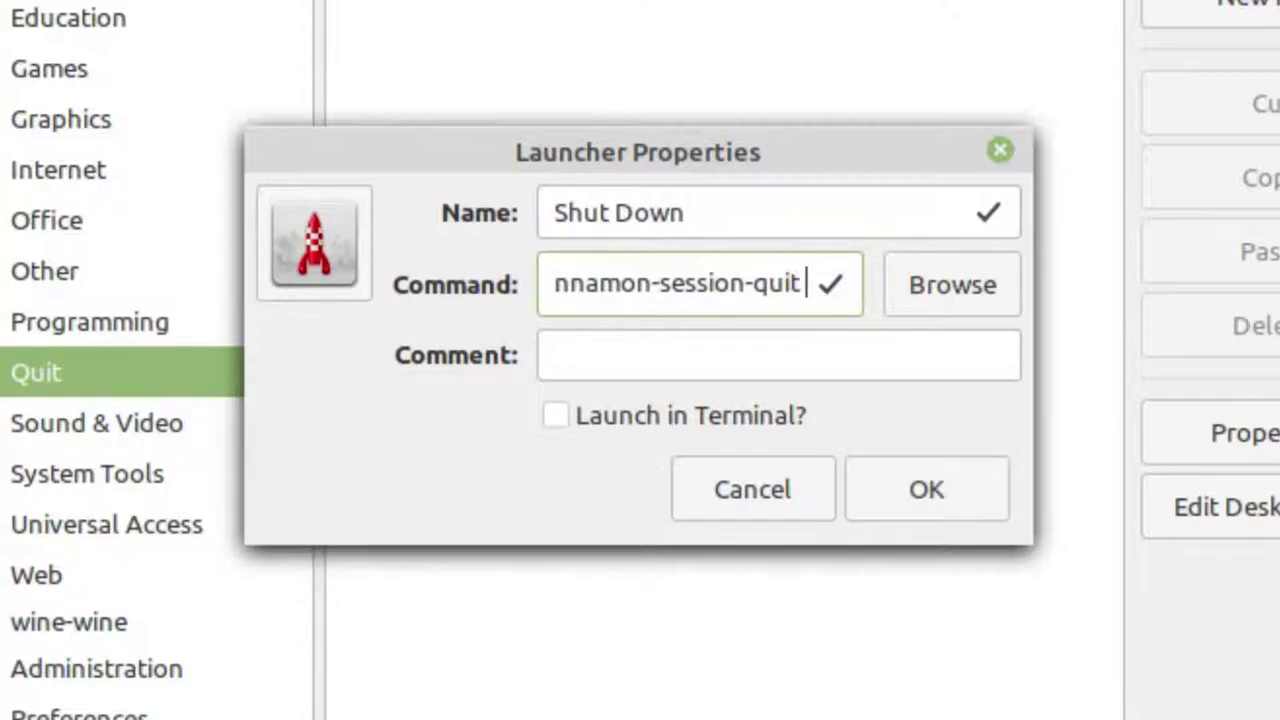
{"action": "type", "text": " --po"}
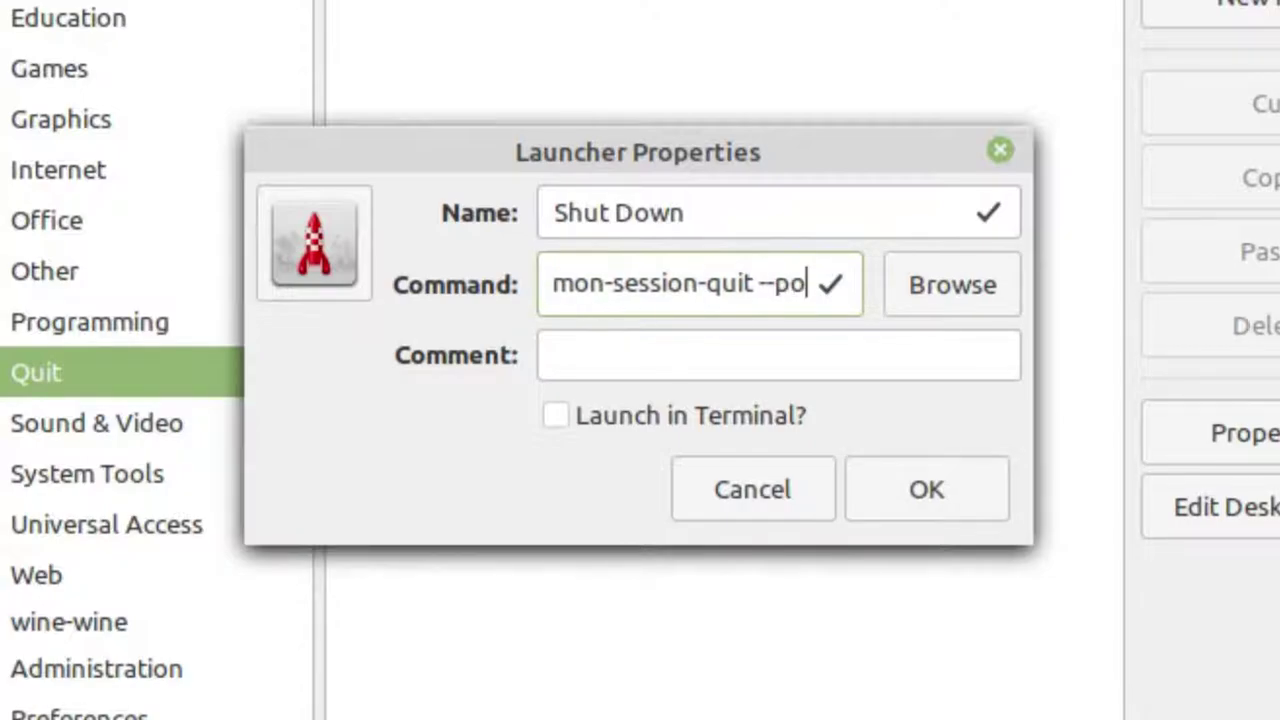
{"action": "type", "text": "wer-o"}
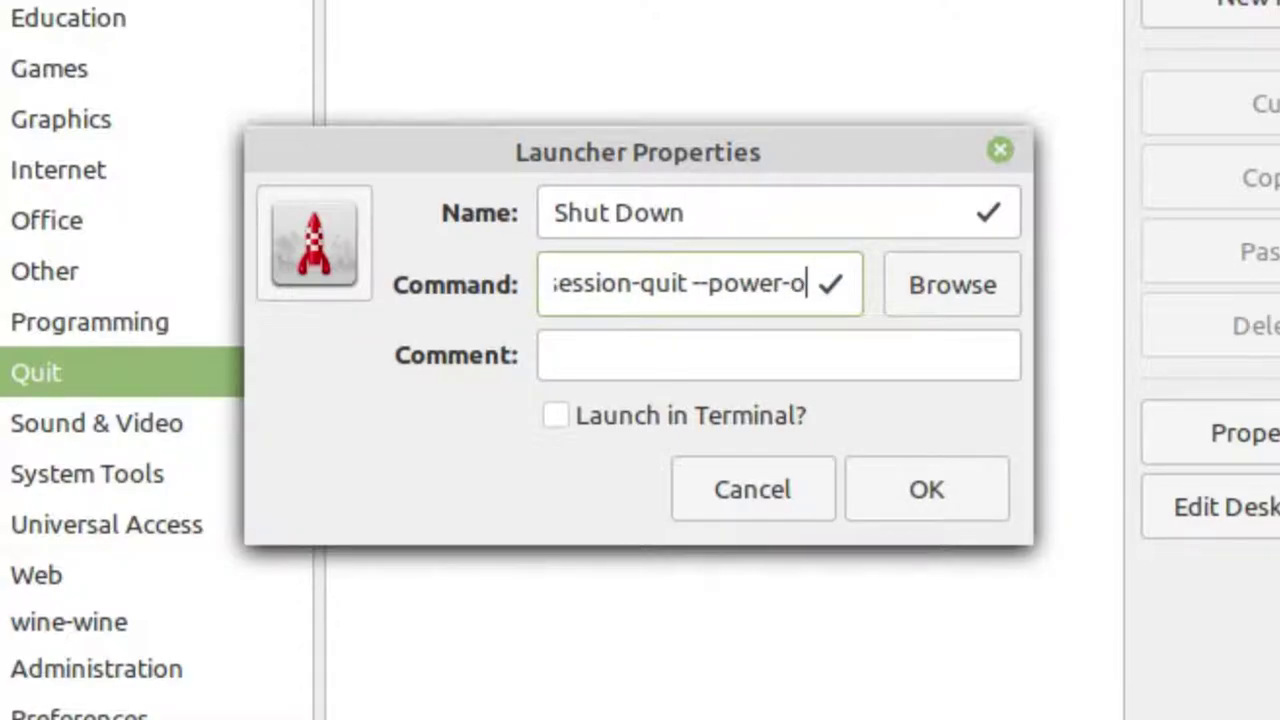
{"action": "type", "text": "ff"}
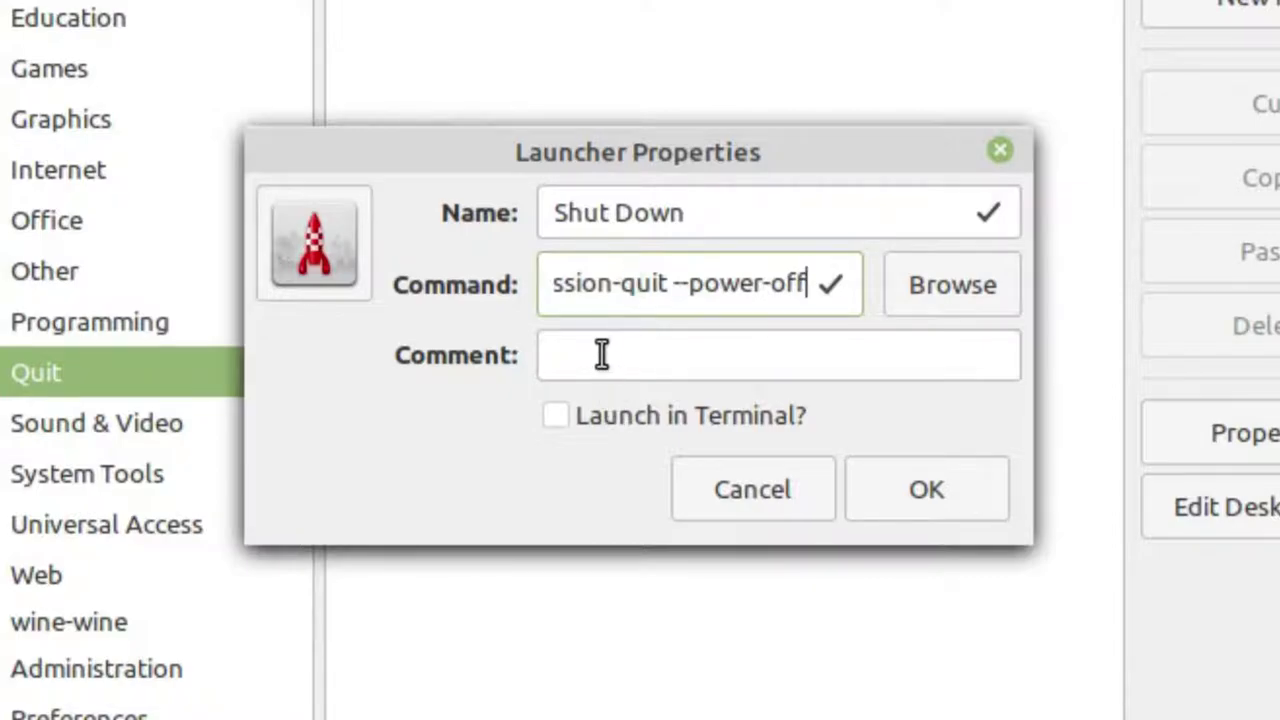
{"action": "left_click", "coordinate": [602, 355]}
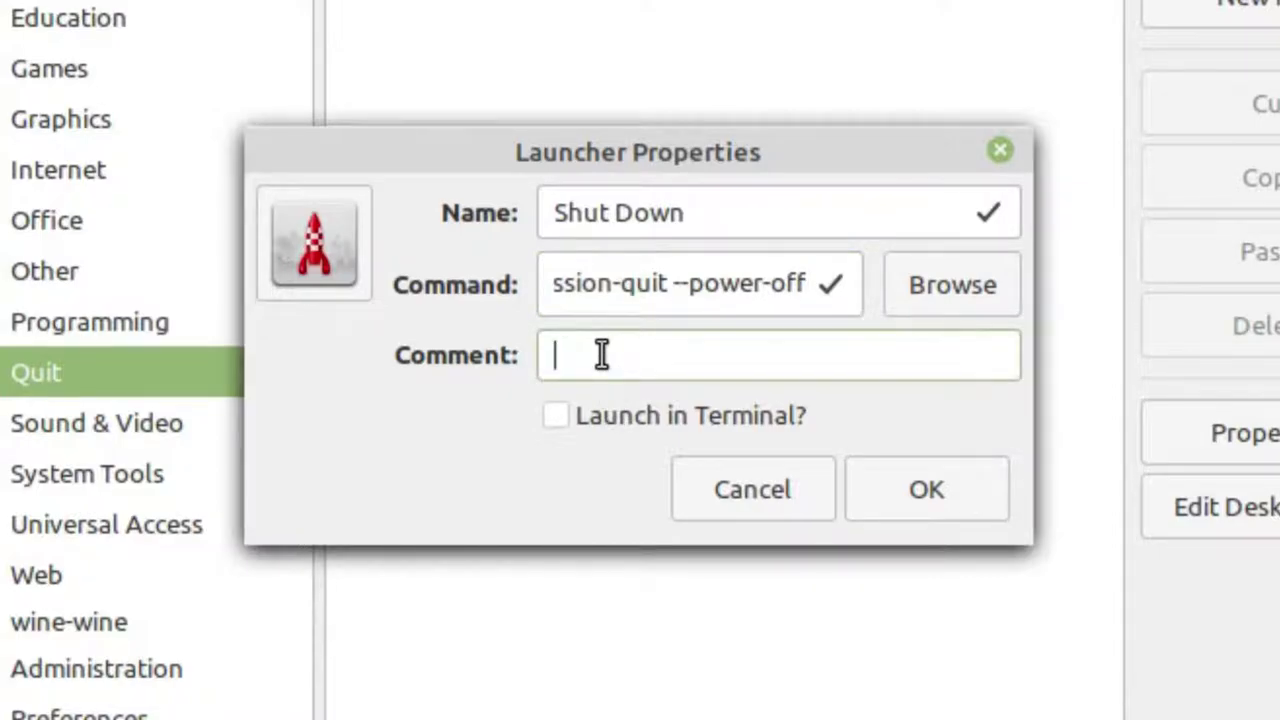
{"action": "type", "text": "S"}
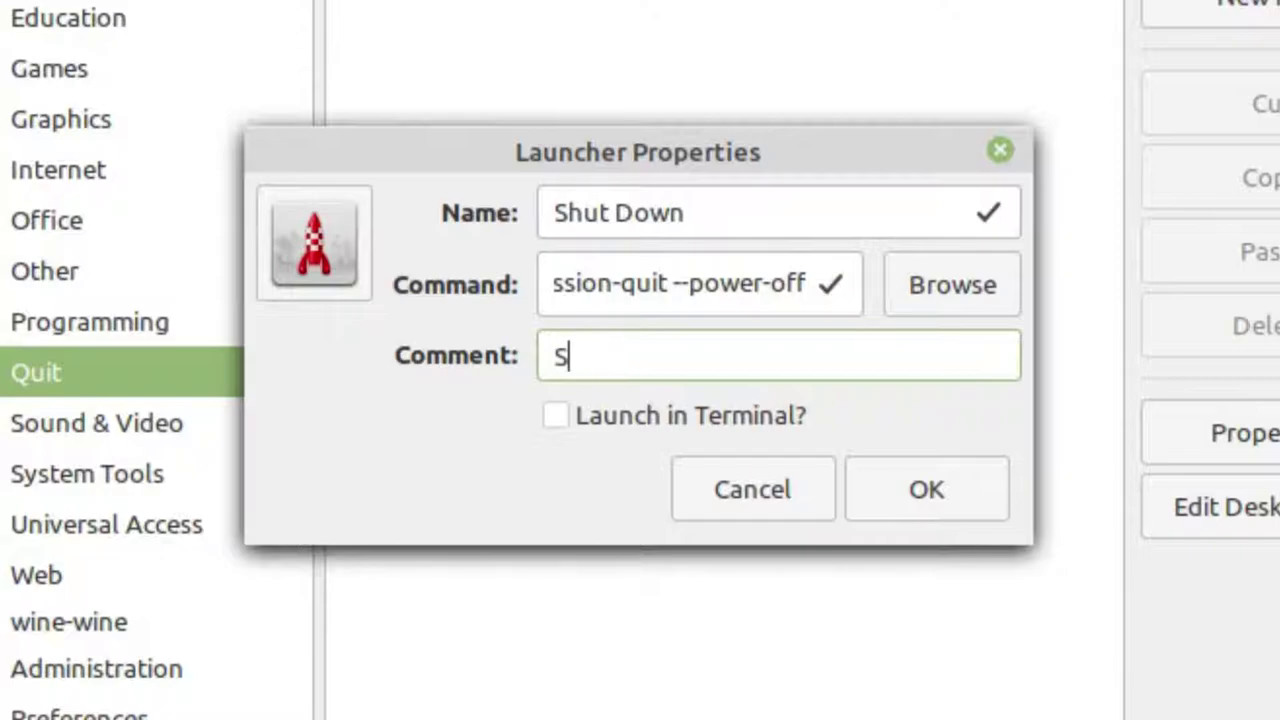
{"action": "type", "text": "hut d"}
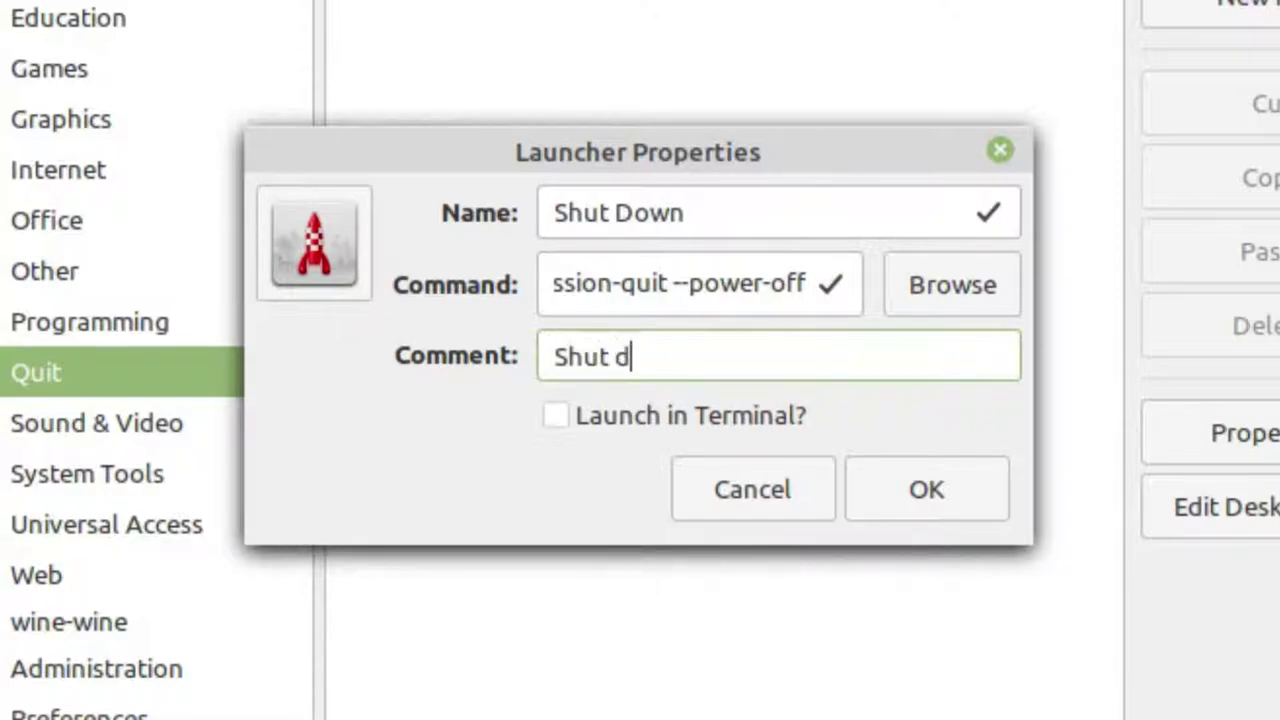
{"action": "type", "text": "own "}
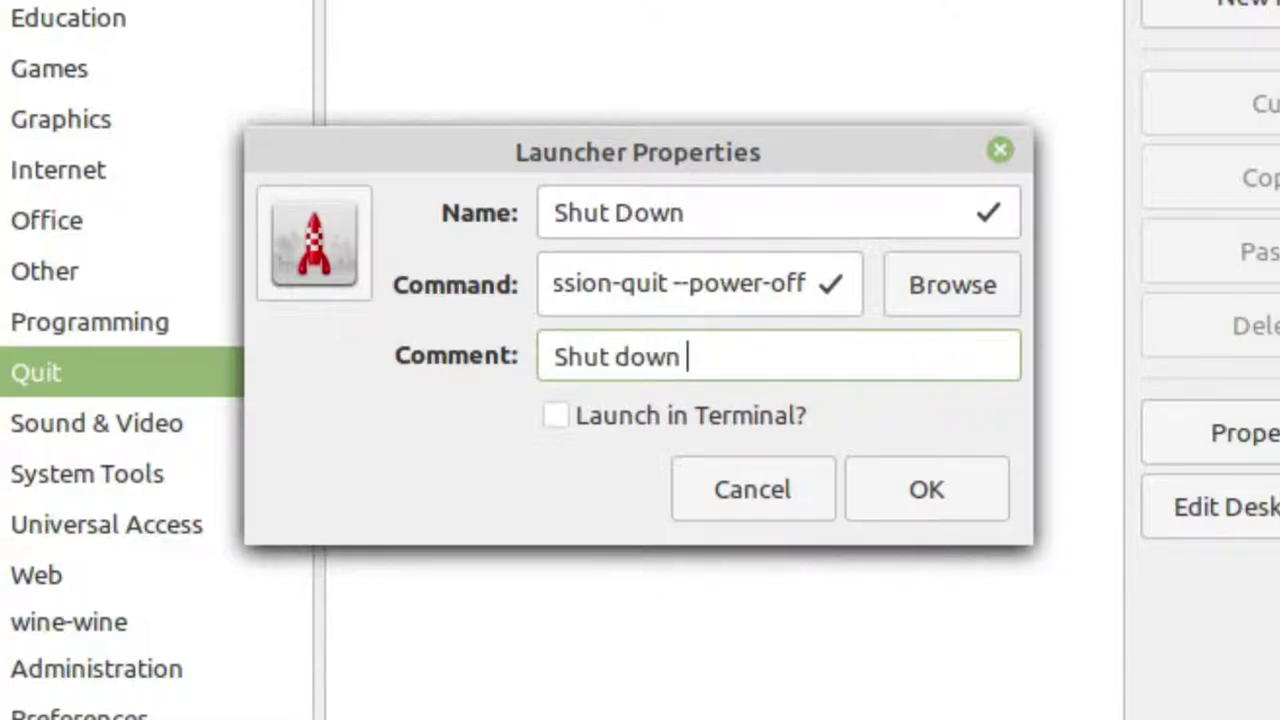
{"action": "type", "text": "the com"}
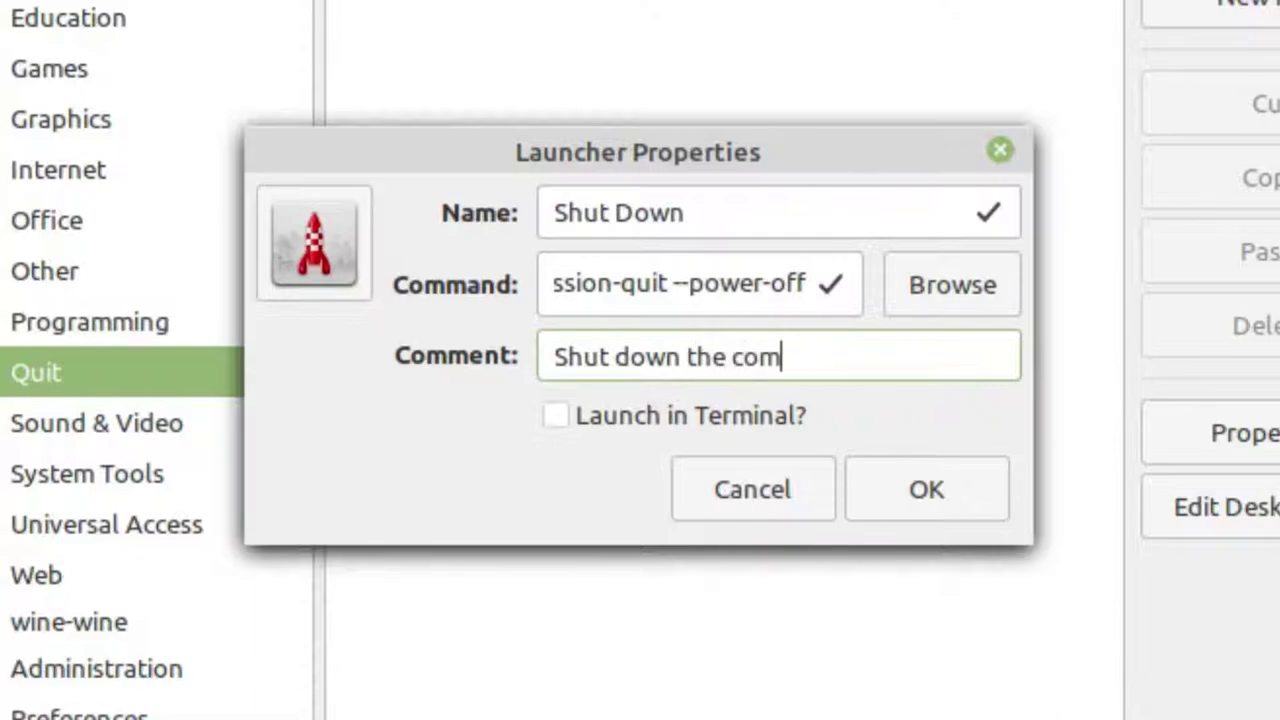
{"action": "type", "text": "puter"}
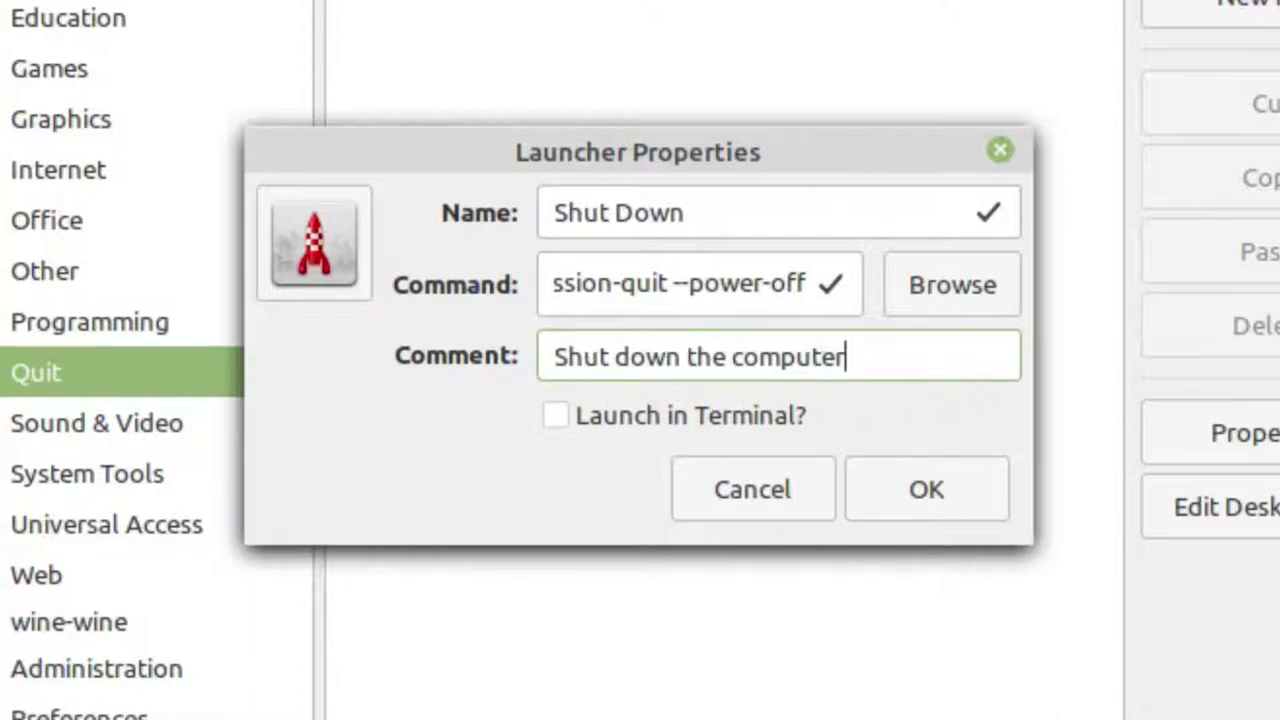
- Give the Shut Down launcher the system-shutdown icon and save it into Quit
{"action": "left_click", "coordinate": [297, 247]}
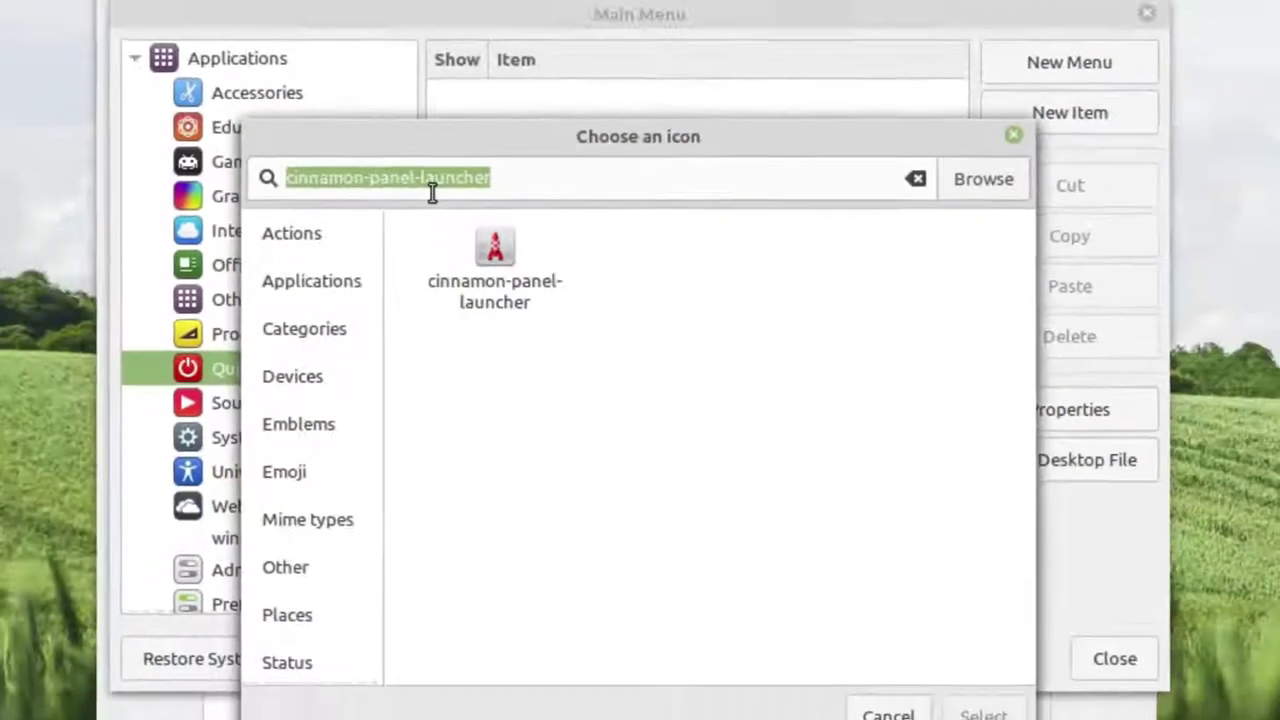
{"action": "type", "text": "system"}
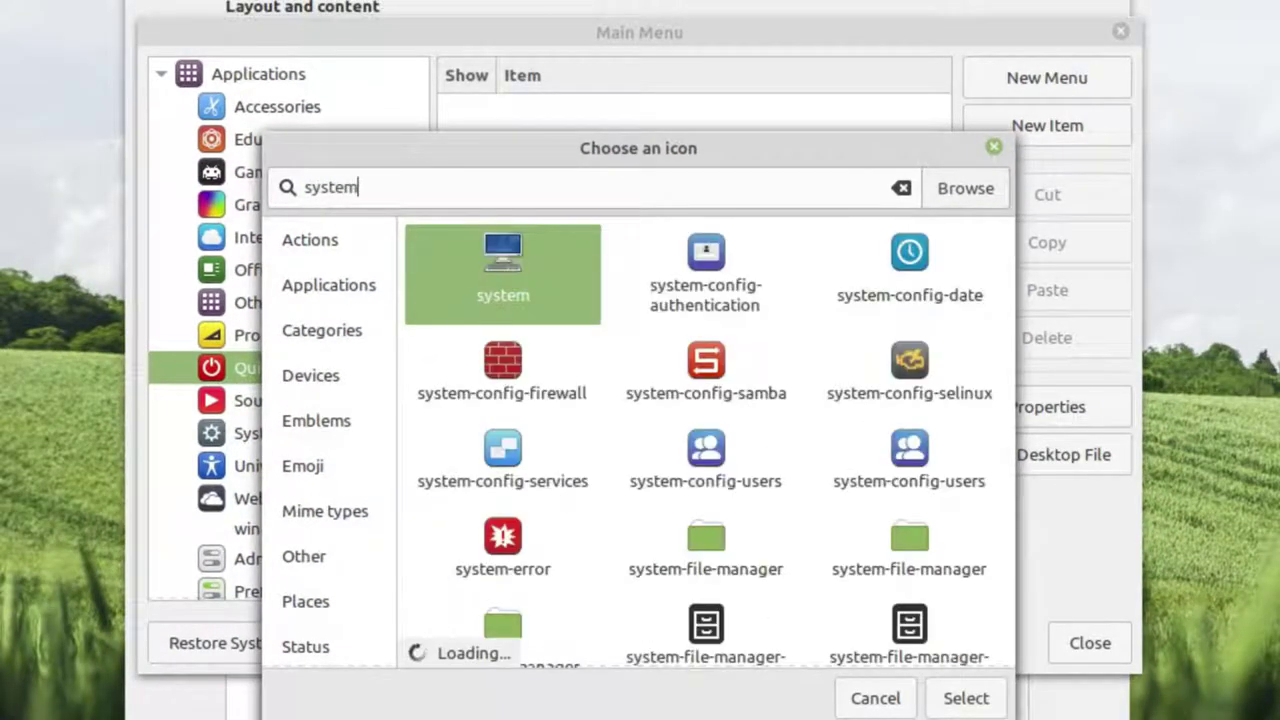
{"action": "type", "text": "-sh"}
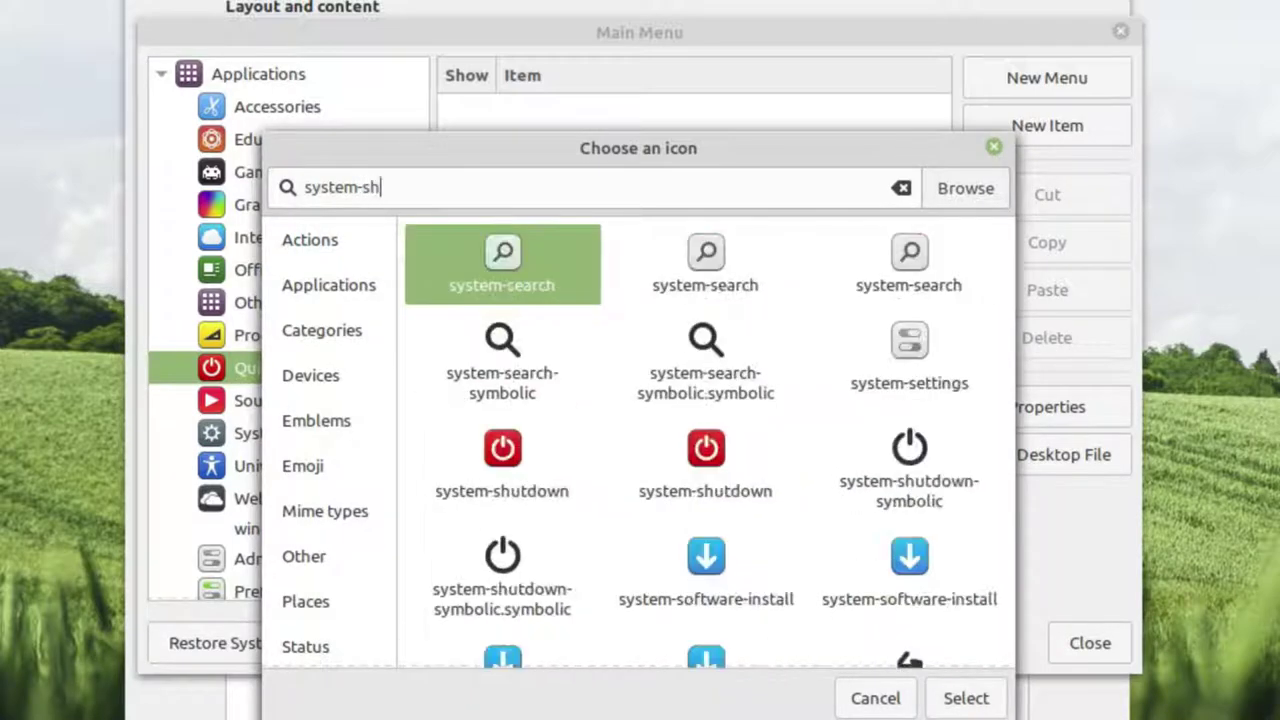
{"action": "type", "text": "ut"}
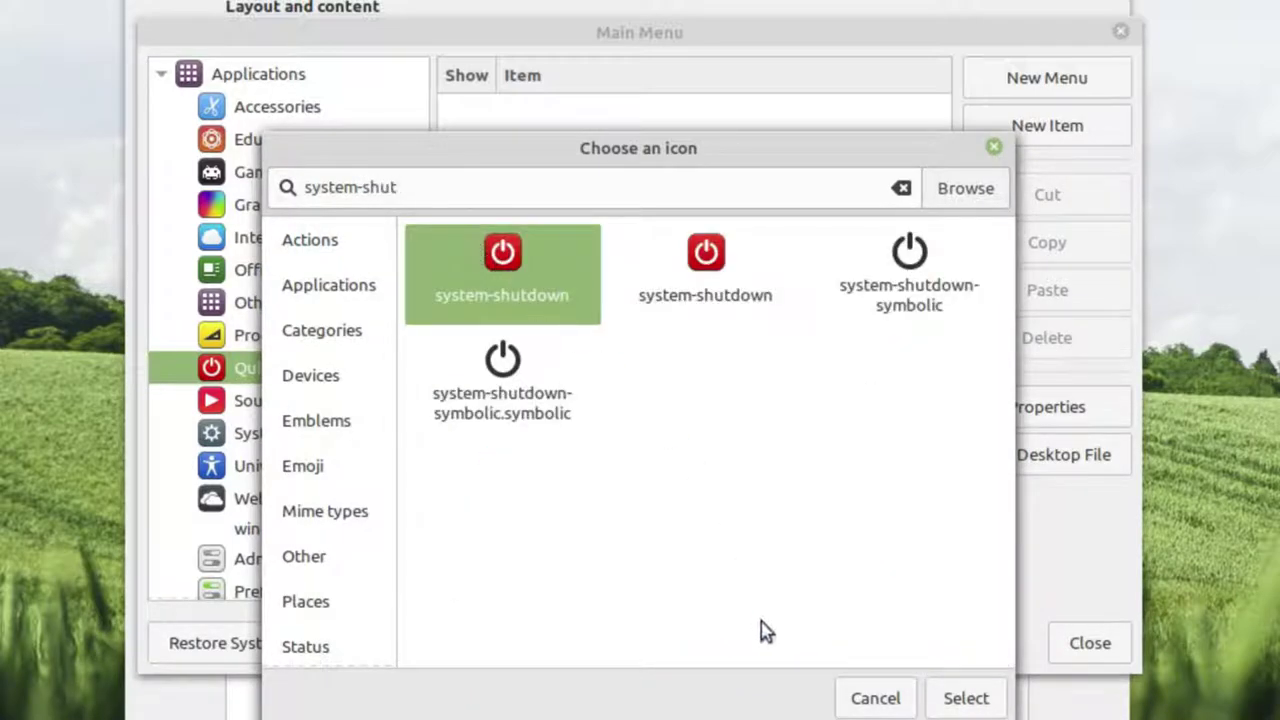
{"action": "left_click", "coordinate": [968, 698]}
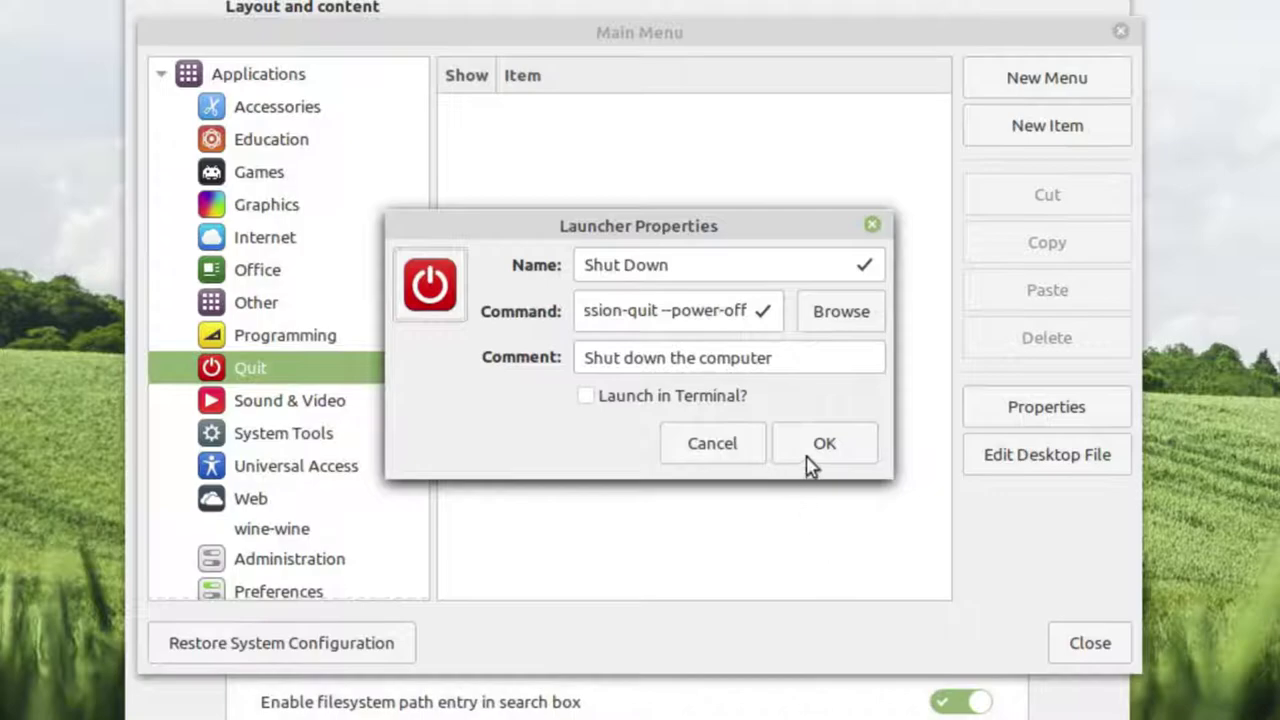
{"action": "left_click", "coordinate": [810, 460]}
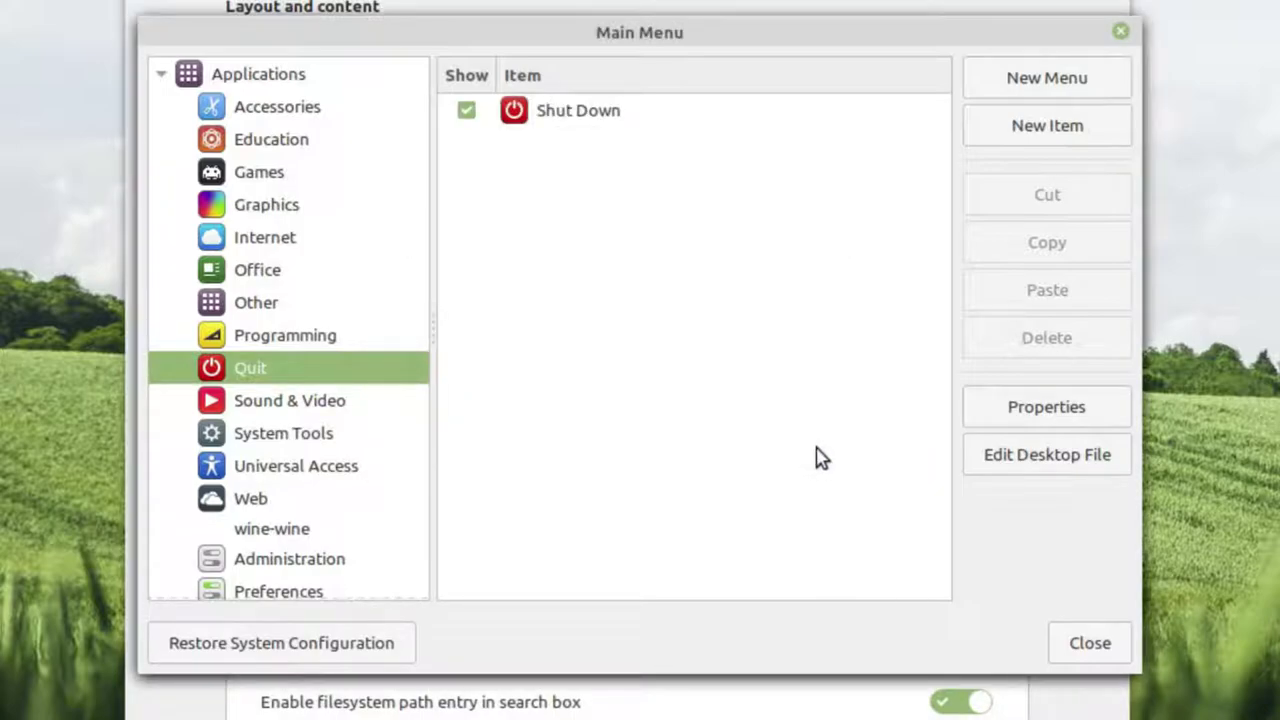
- Create a Logout launcher running 'cinnamon-session-quit --logout' with comment 'Leave the session'
{"action": "left_click", "coordinate": [1023, 138]}
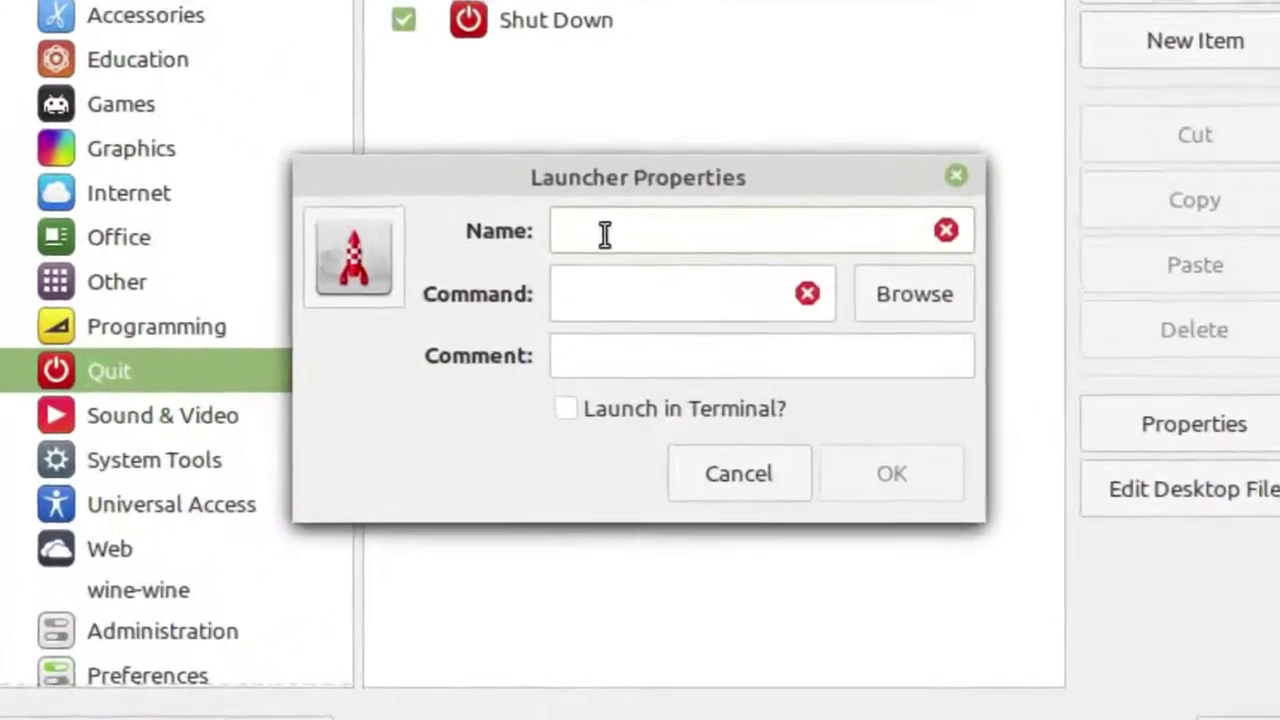
{"action": "type", "text": "Logout"}
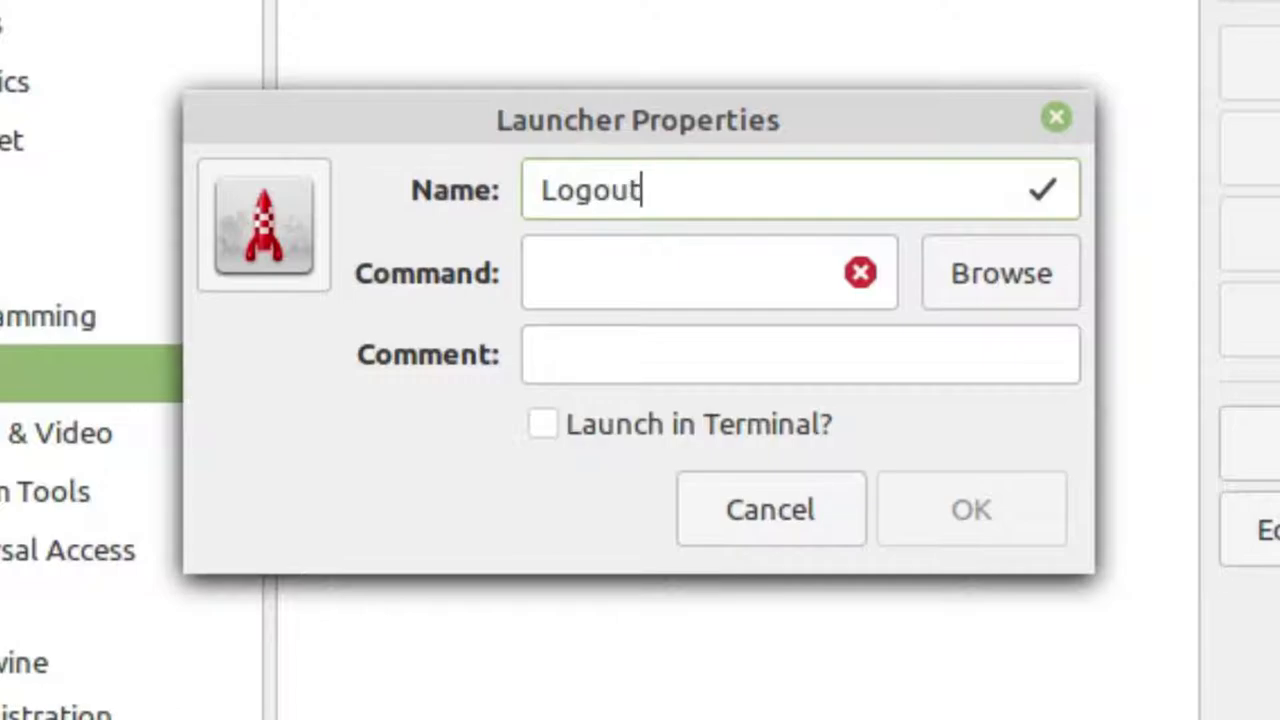
{"action": "left_click", "coordinate": [573, 274]}
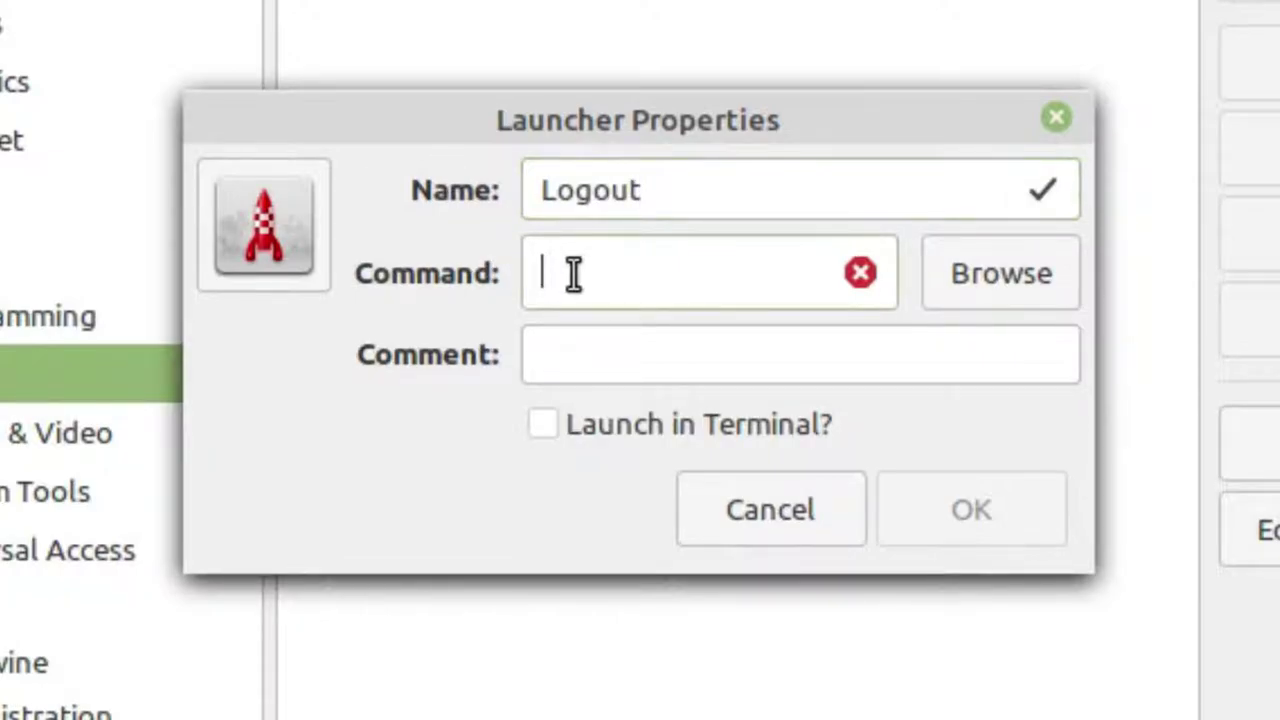
{"action": "type", "text": "cinn"}
{"action": "type", "text": "amon"}
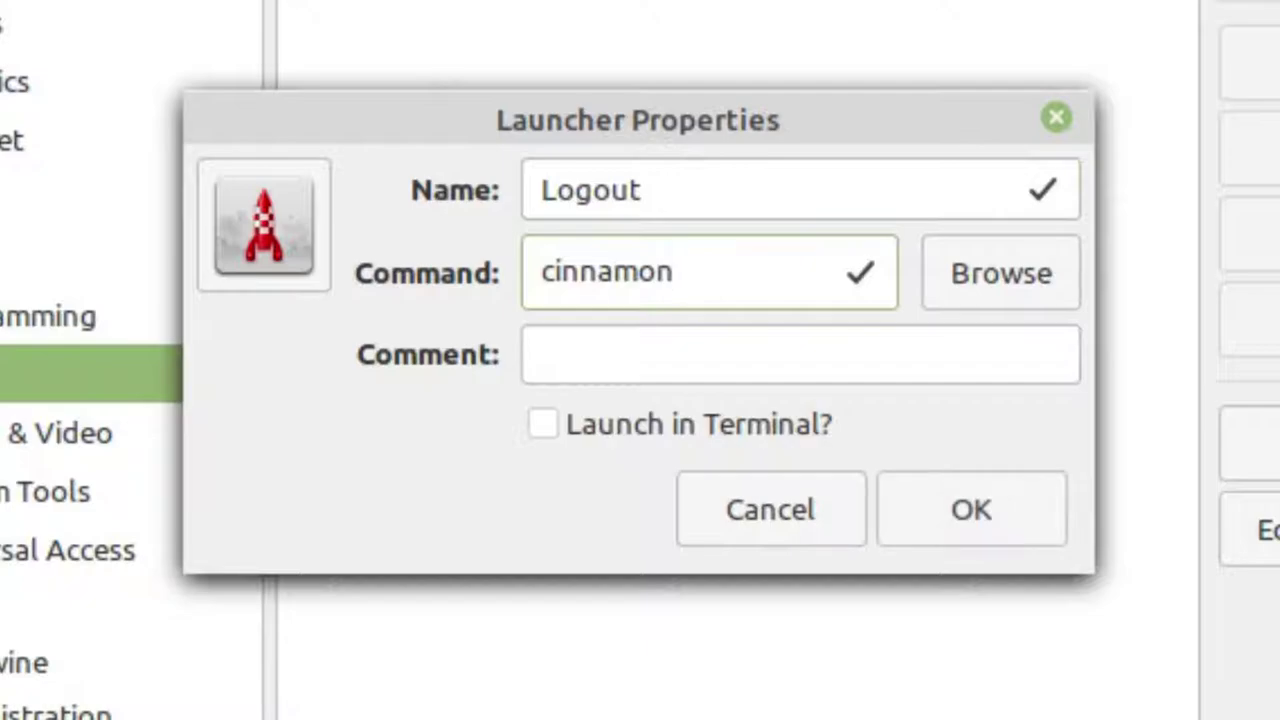
{"action": "type", "text": "-session"}
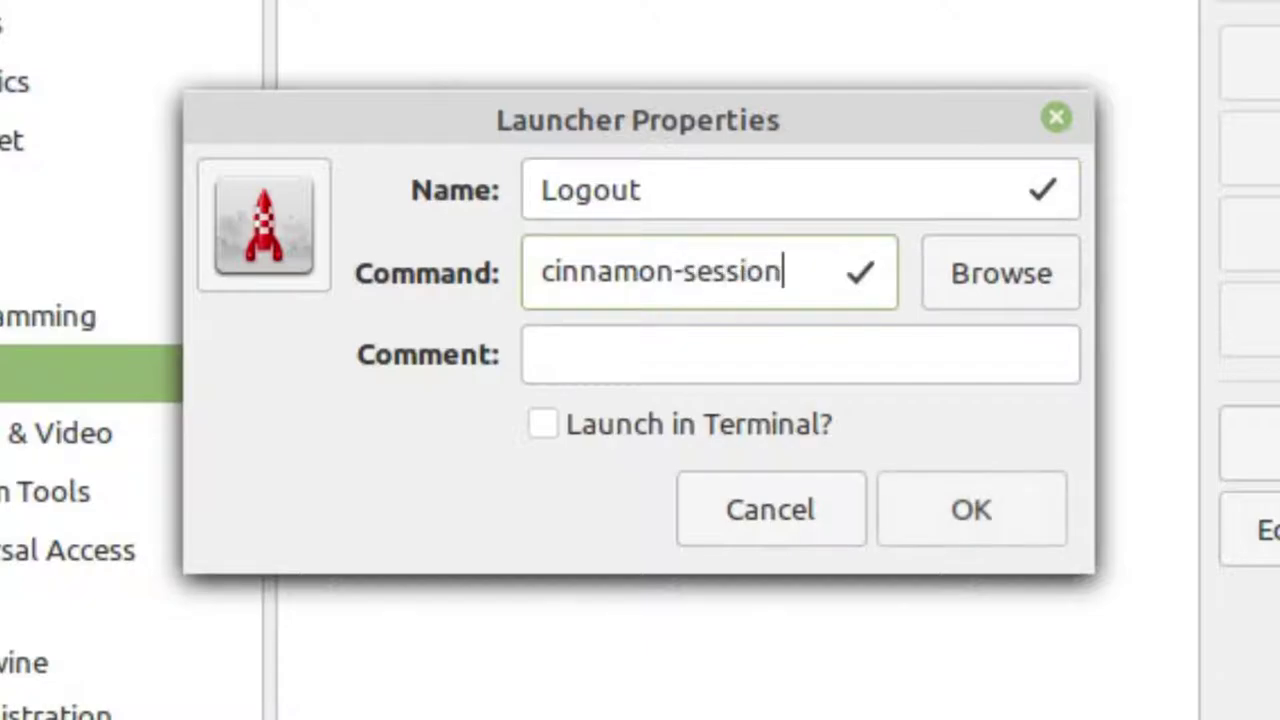
{"action": "type", "text": "-"}
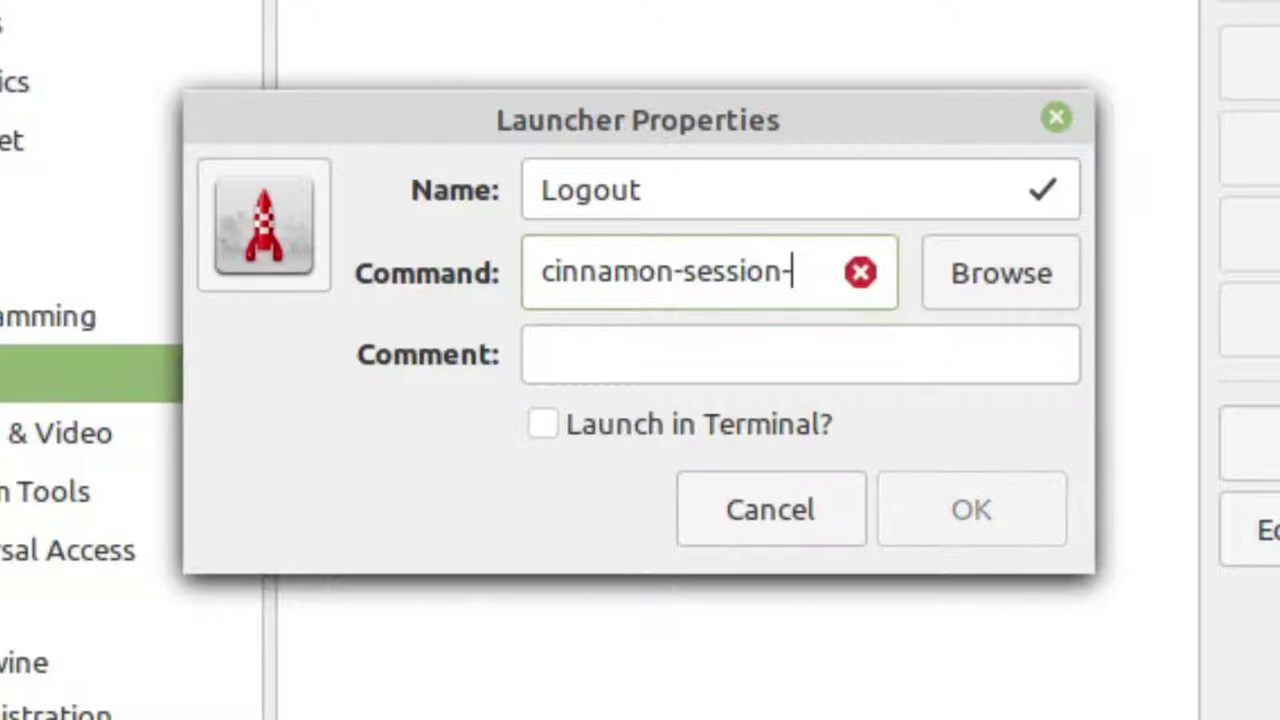
{"action": "type", "text": "quit"}
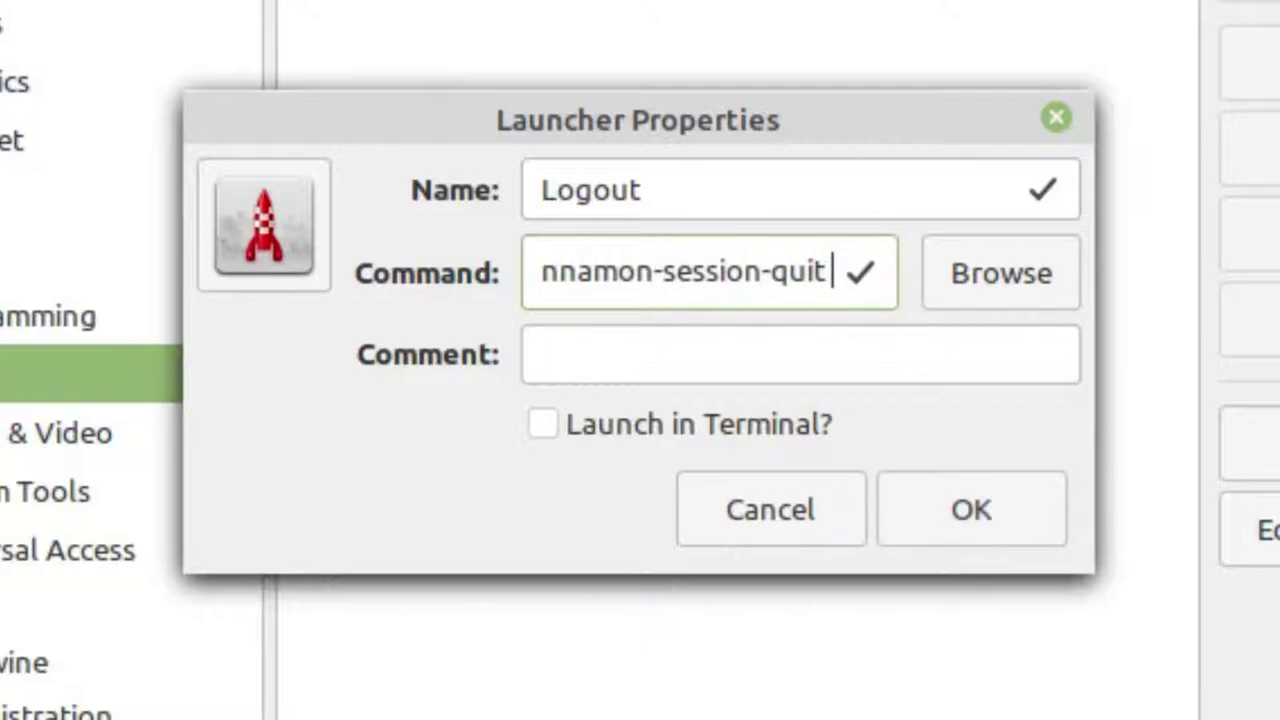
{"action": "type", "text": " --lo"}
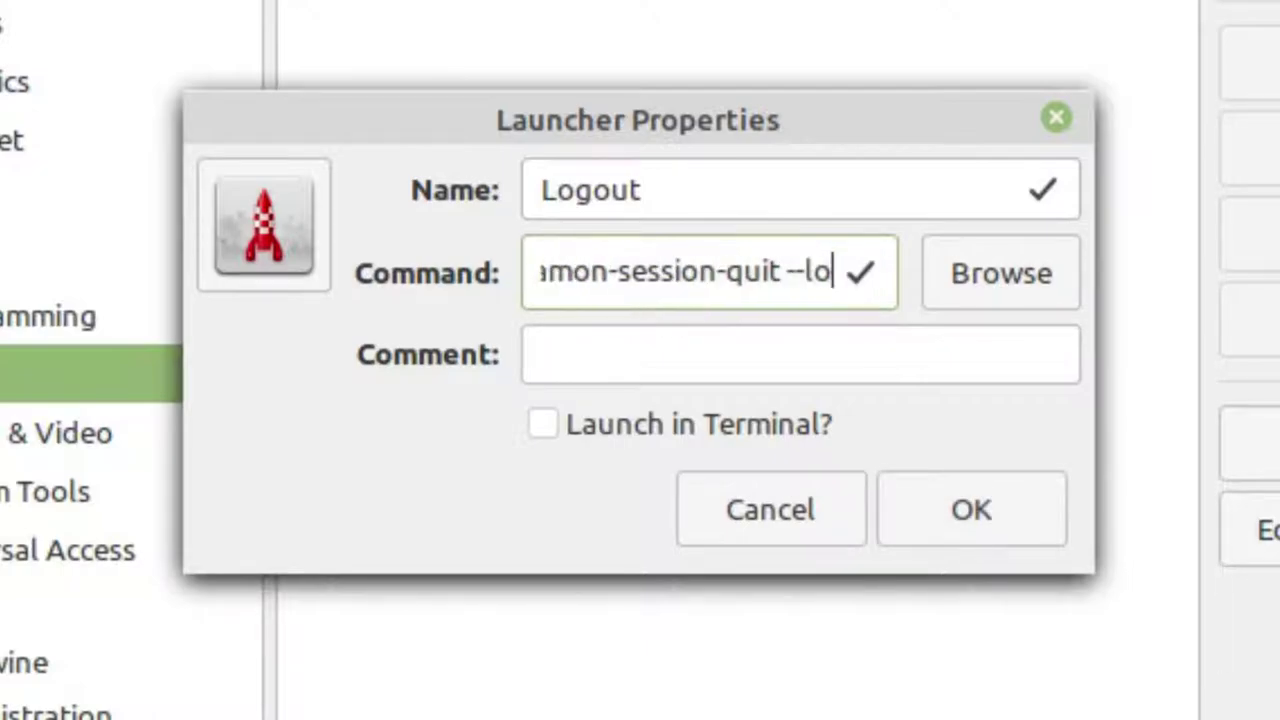
{"action": "type", "text": "gout"}
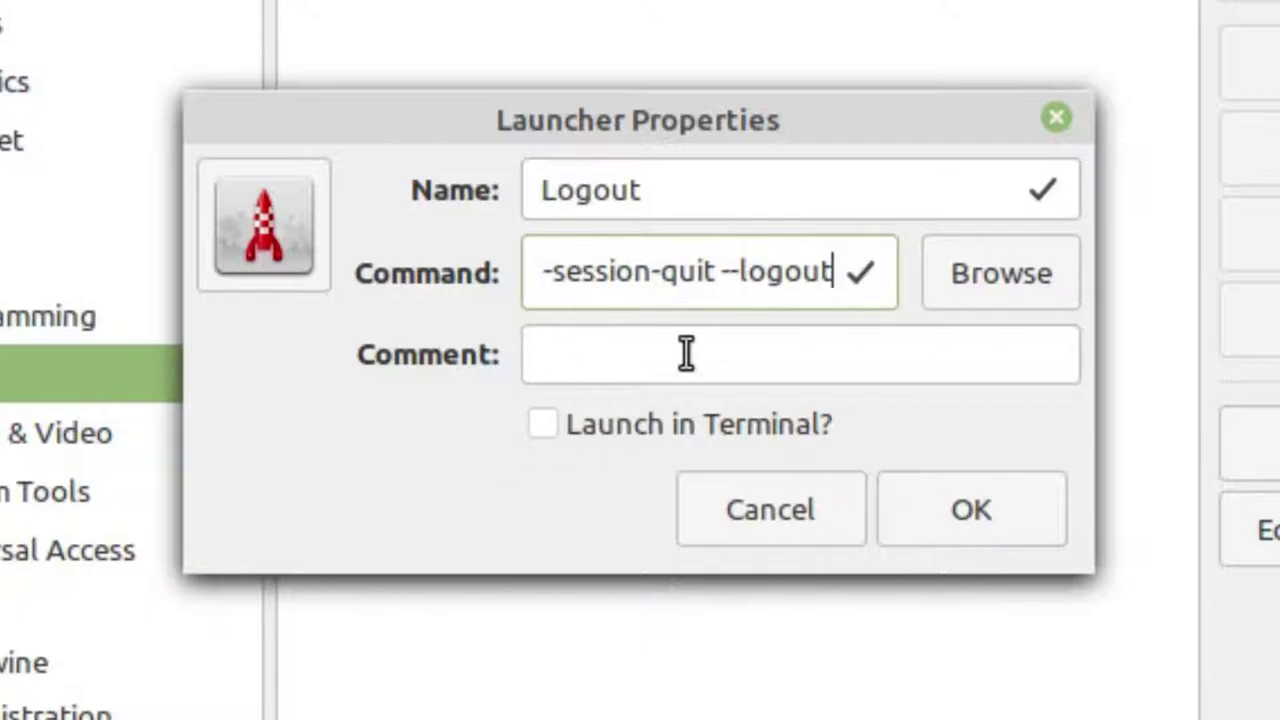
{"action": "left_click", "coordinate": [684, 354]}
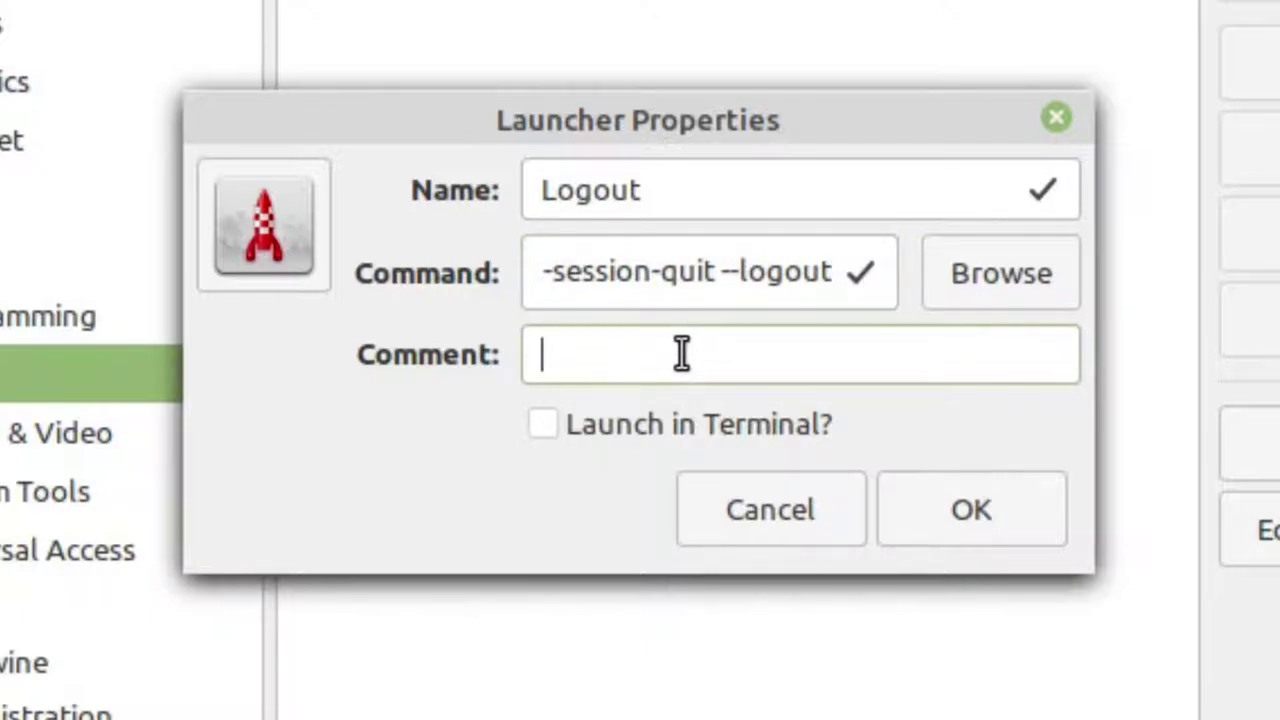
{"action": "type", "text": "Leave "}
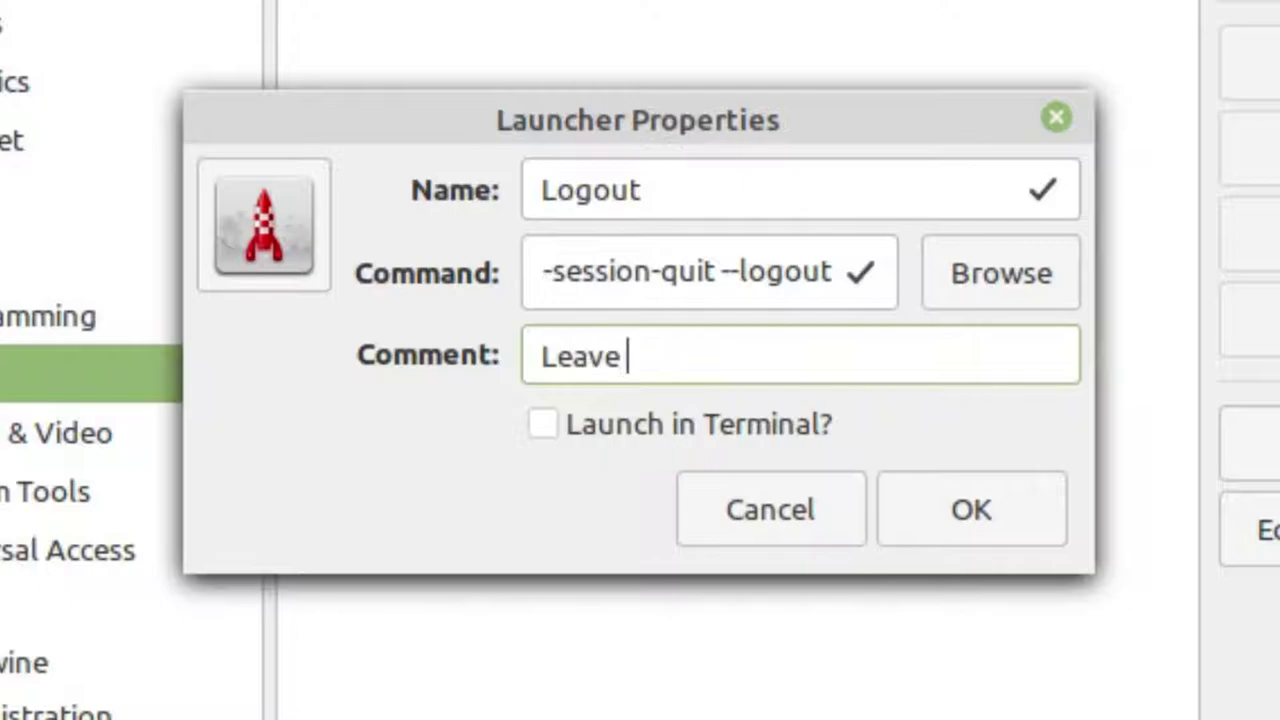
{"action": "type", "text": "the s"}
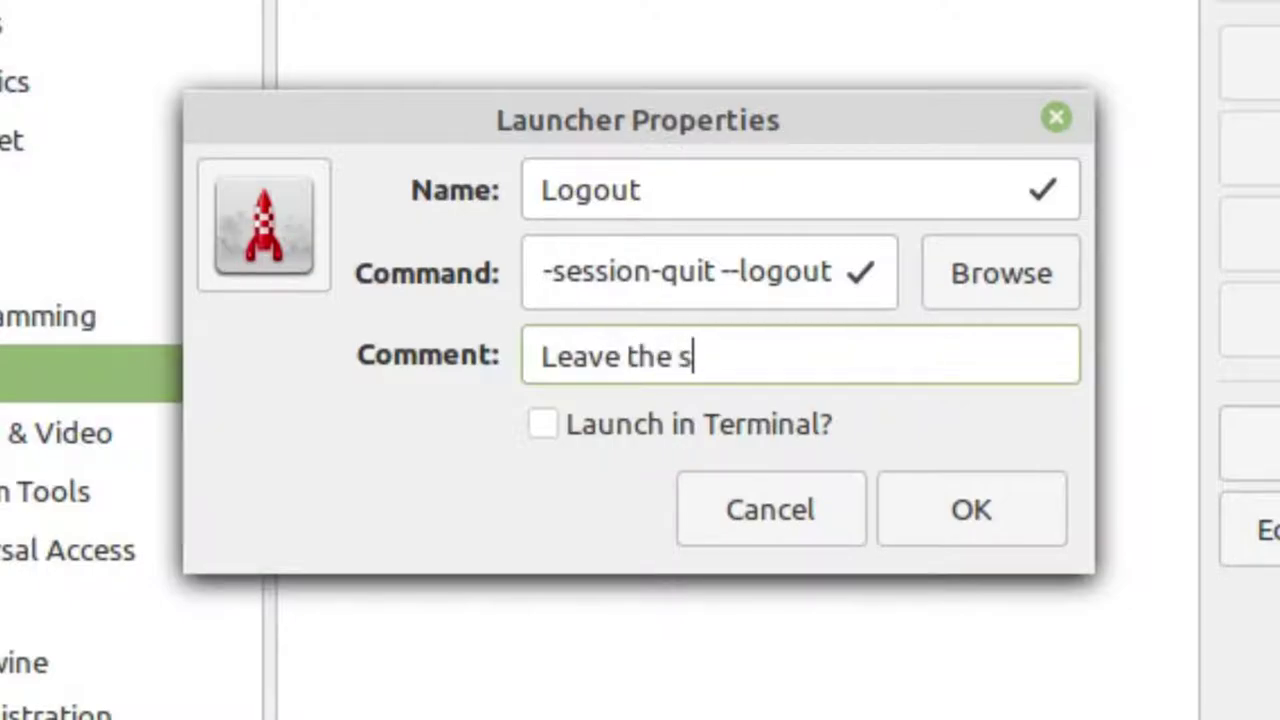
{"action": "type", "text": "ession"}
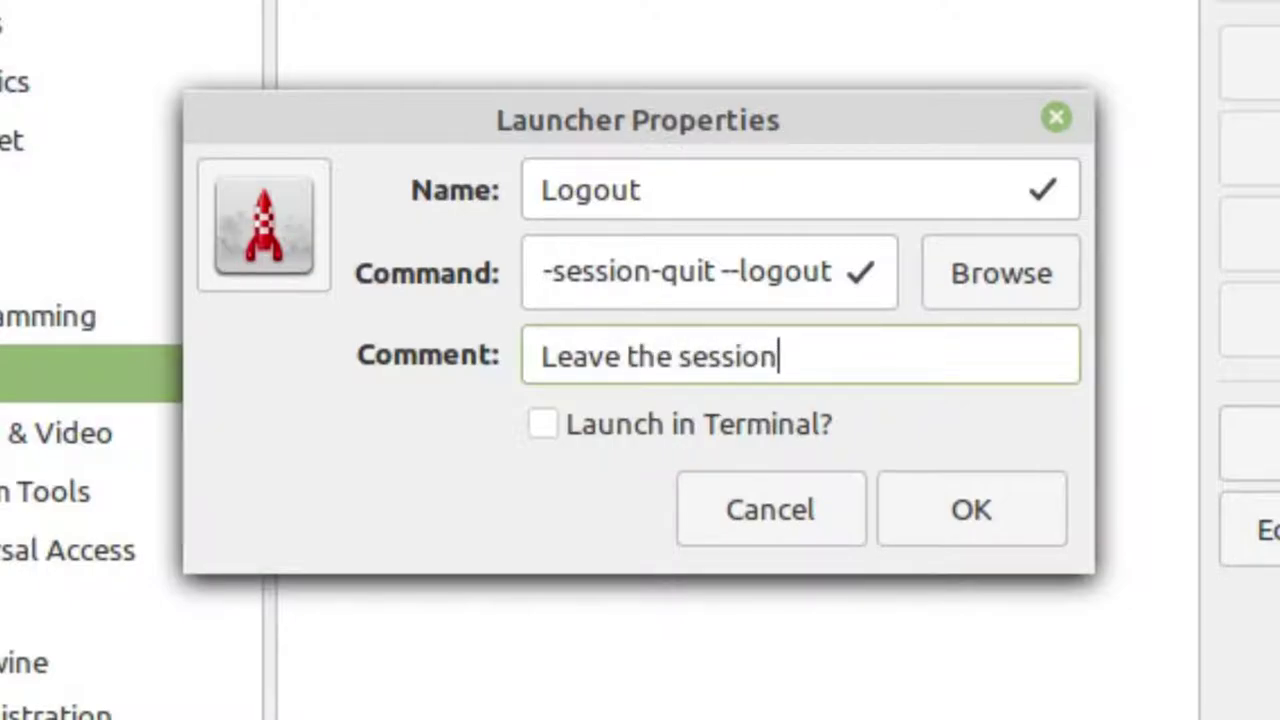
- Set the Logout launcher's icon to system-log-out and save it into Quit
{"action": "left_click", "coordinate": [270, 234]}
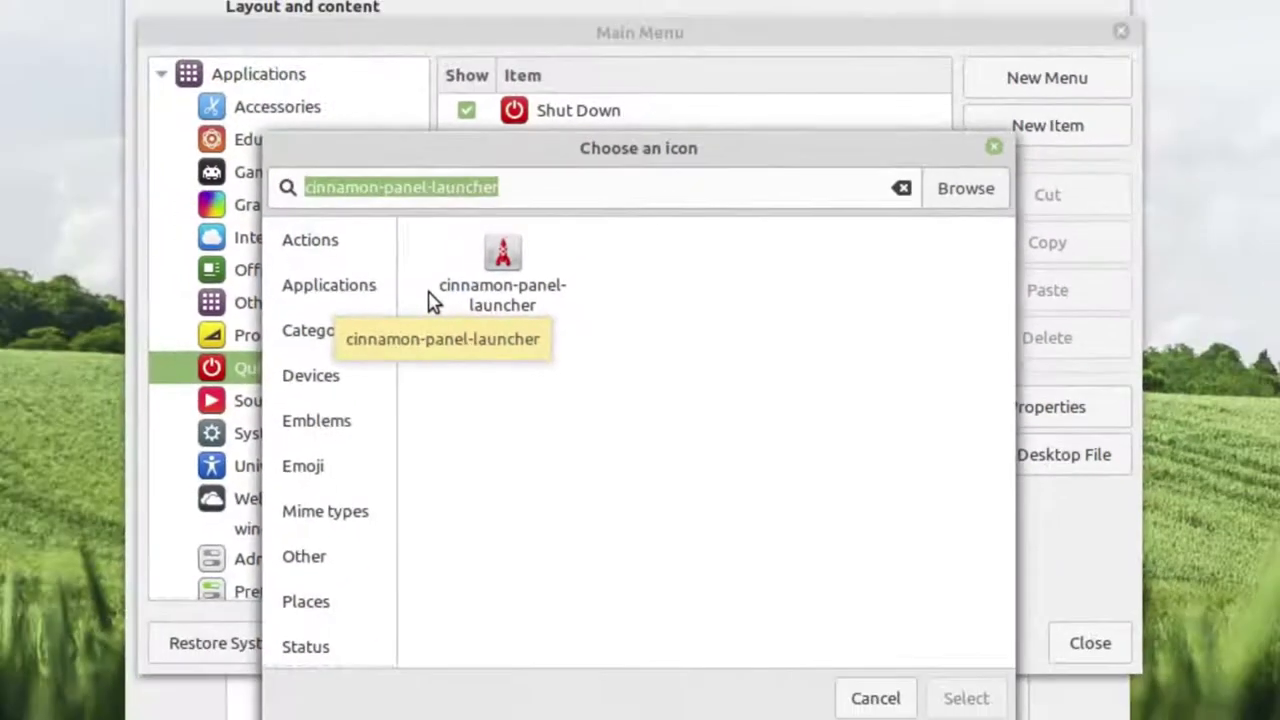
{"action": "type", "text": "syst"}
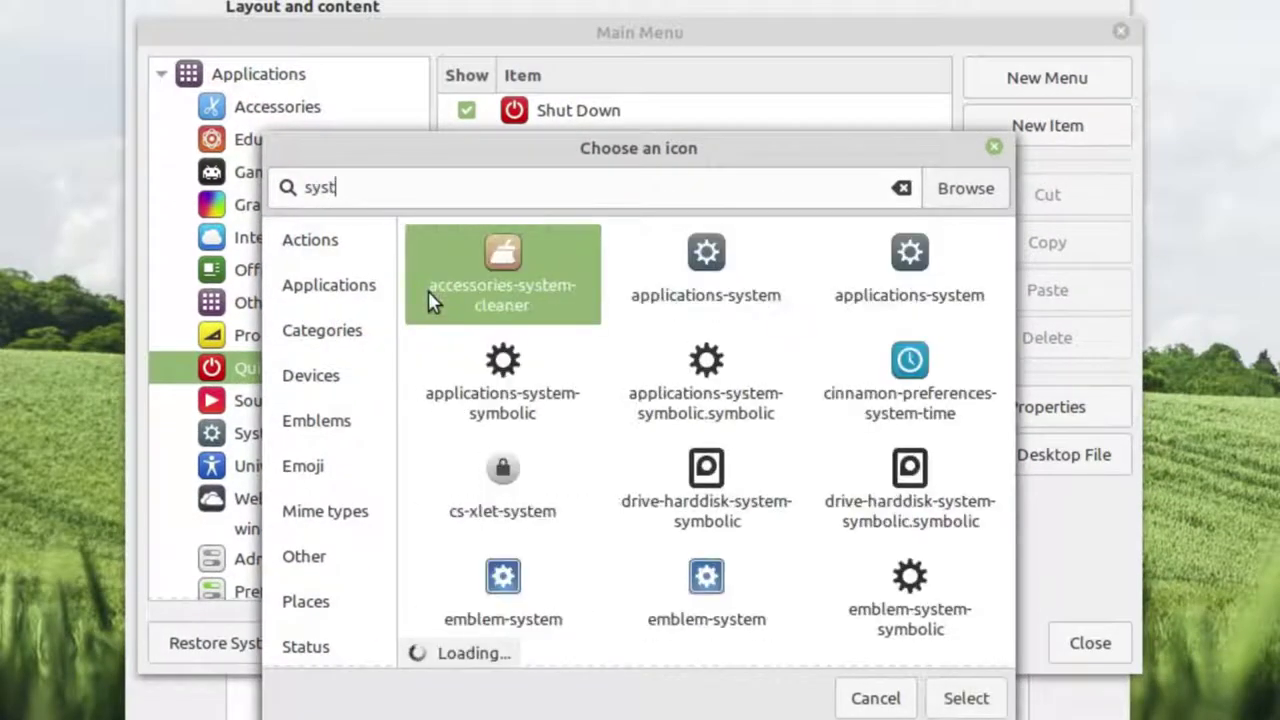
{"action": "type", "text": "em-"}
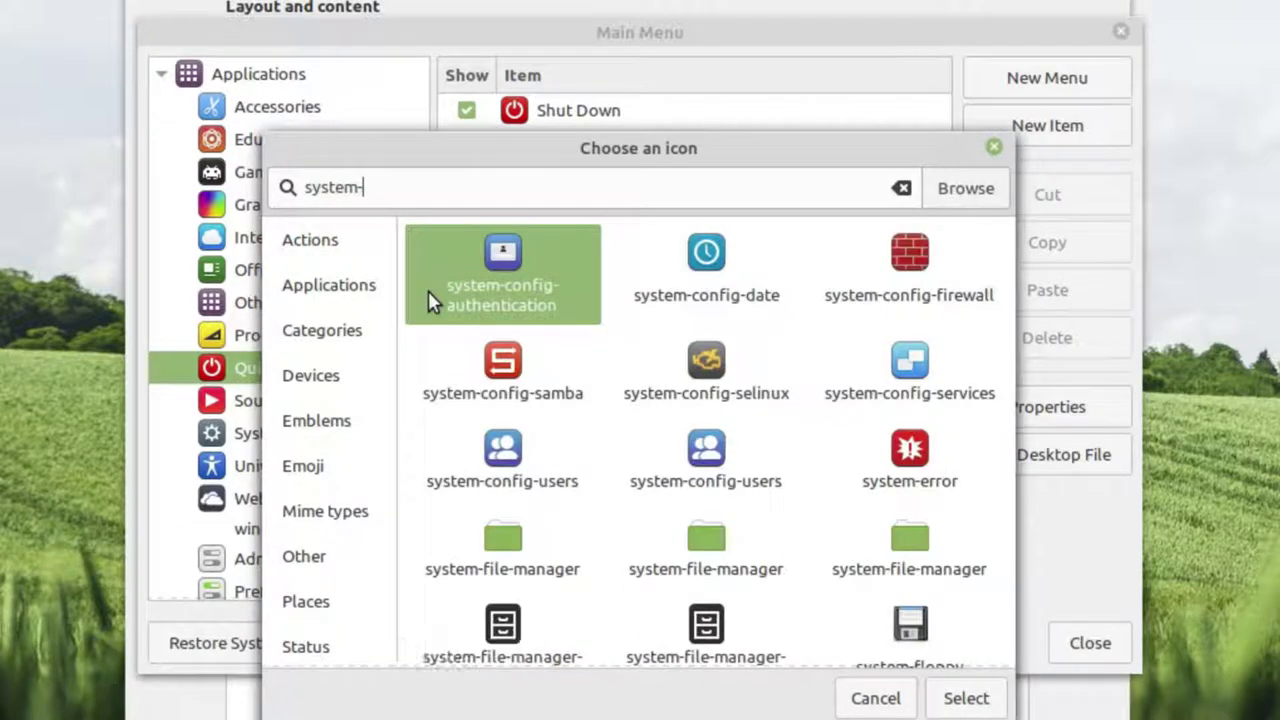
{"action": "type", "text": "log"}
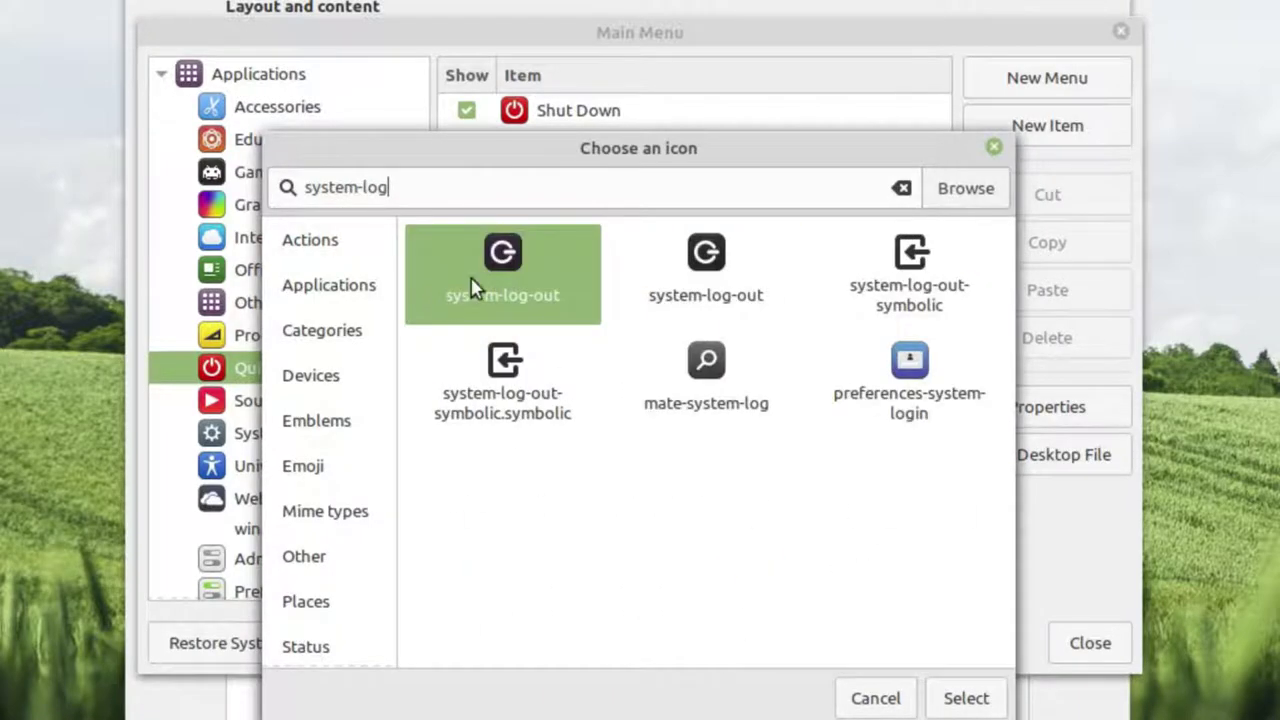
{"action": "left_click", "coordinate": [976, 698]}
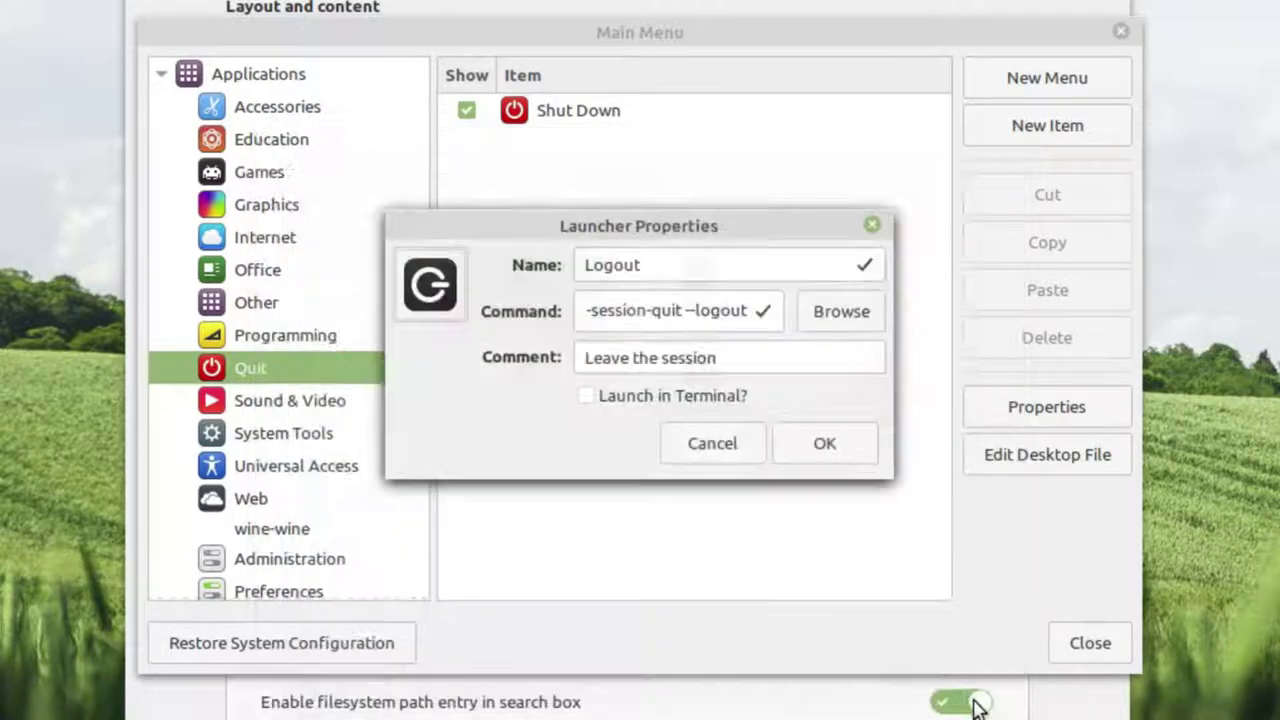
{"action": "left_click", "coordinate": [829, 455]}
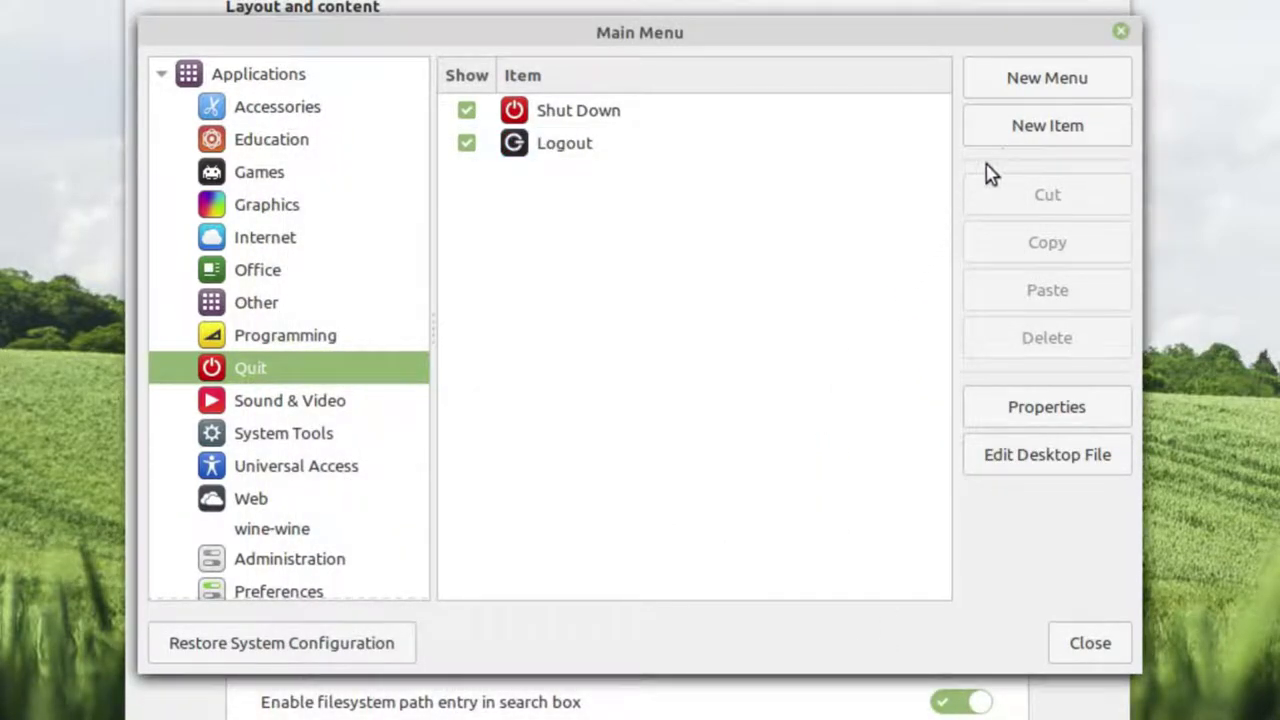
- Create a Lock Screen launcher running 'cinnamon-screensaver-command --lock', commented 'Lock the screen'
{"action": "left_click", "coordinate": [1022, 130]}
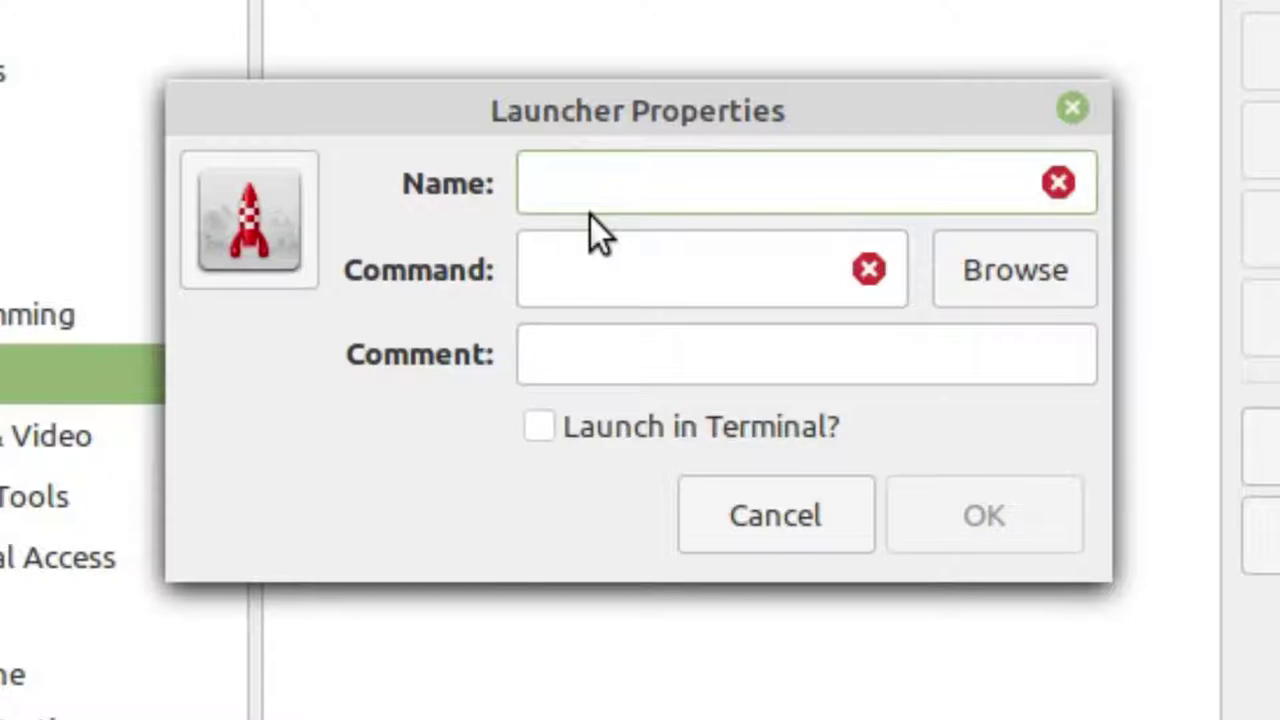
{"action": "type", "text": "Lock "}
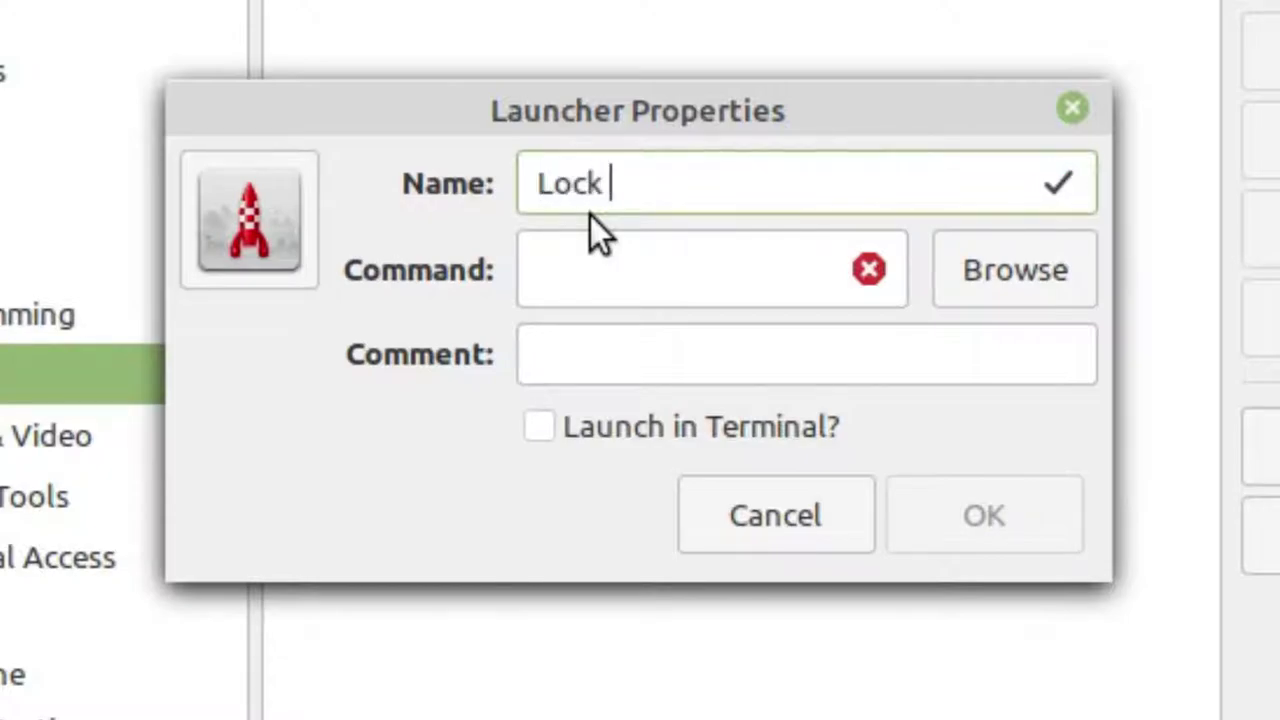
{"action": "type", "text": "Screen"}
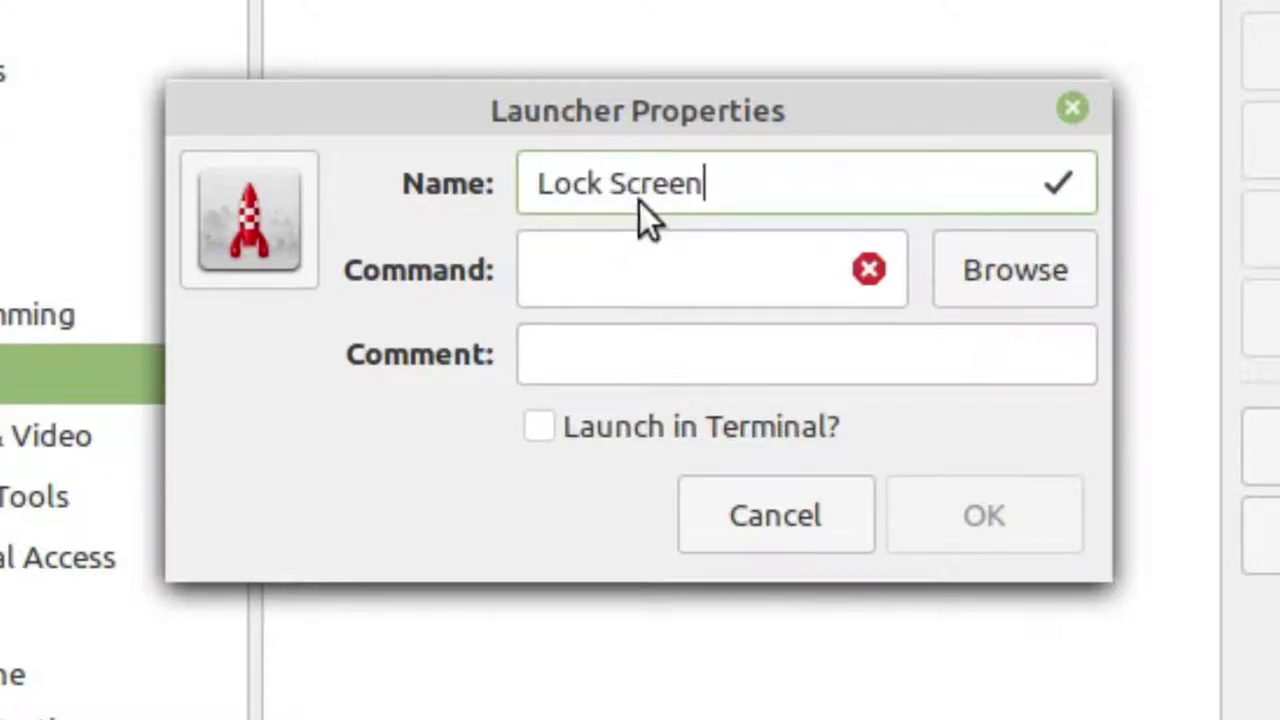
{"action": "left_click", "coordinate": [607, 285]}
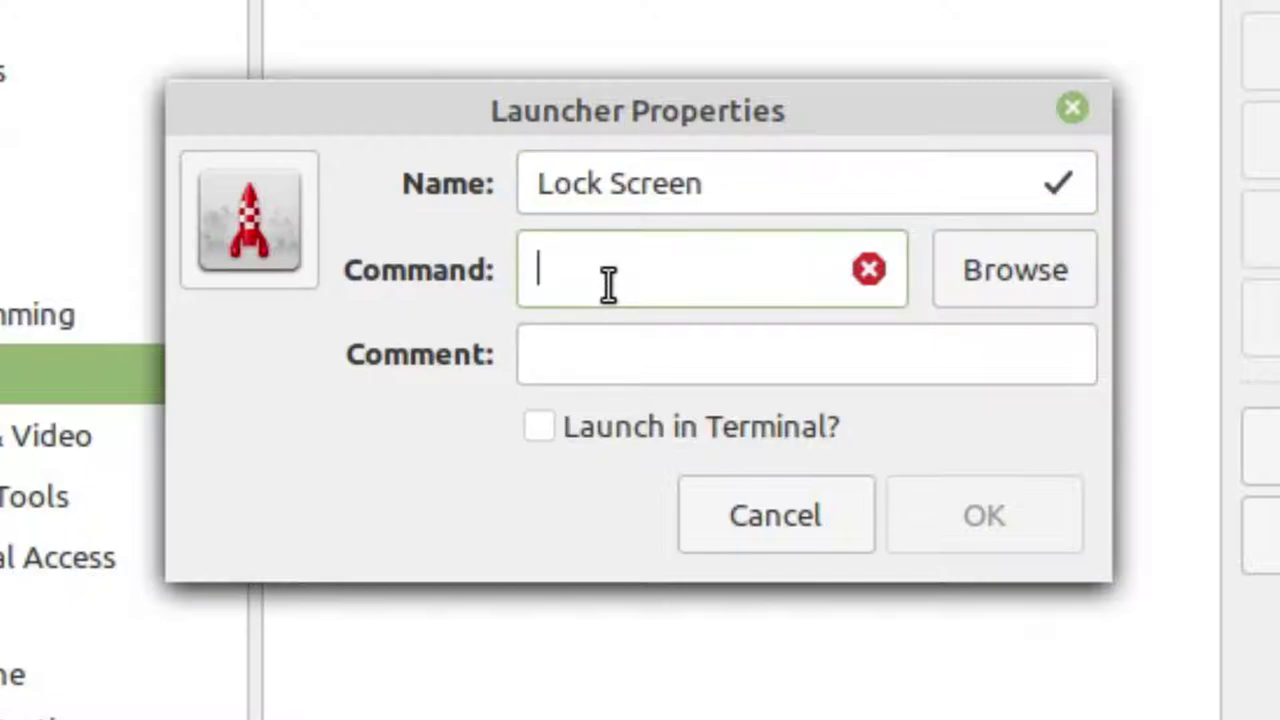
{"action": "type", "text": "ci"}
{"action": "type", "text": "nnamon-"}
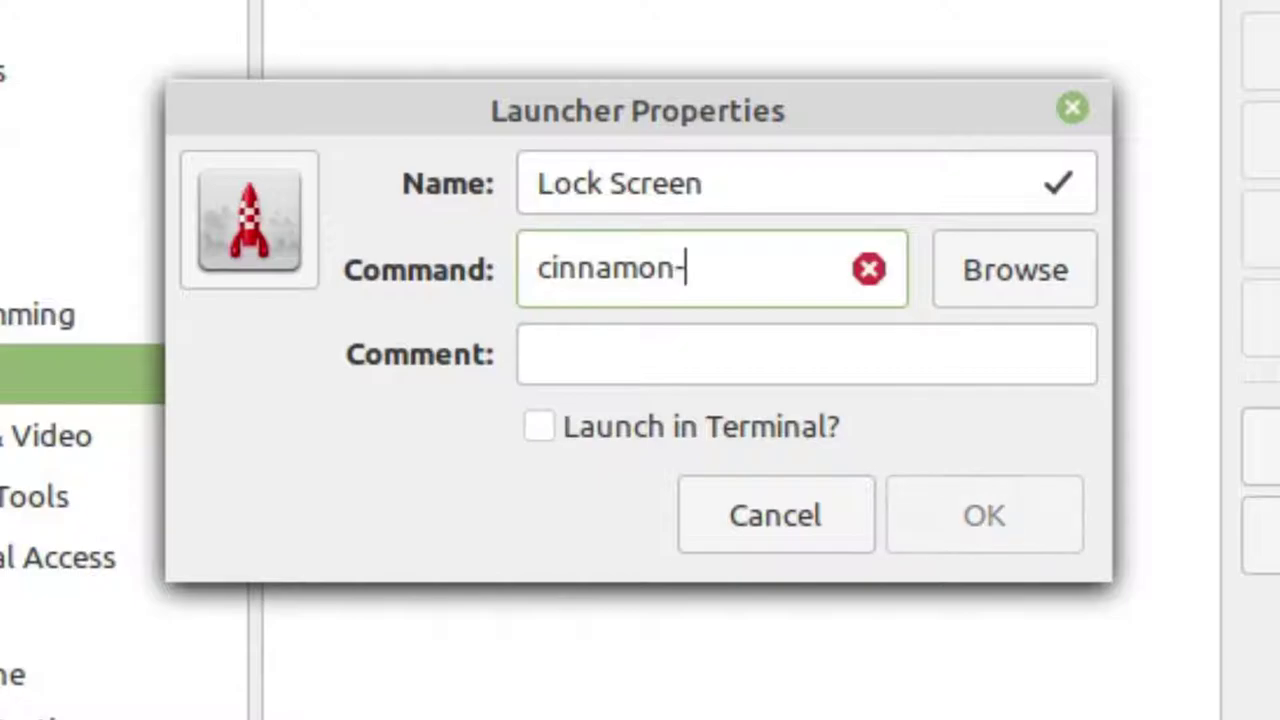
{"action": "type", "text": "screen"}
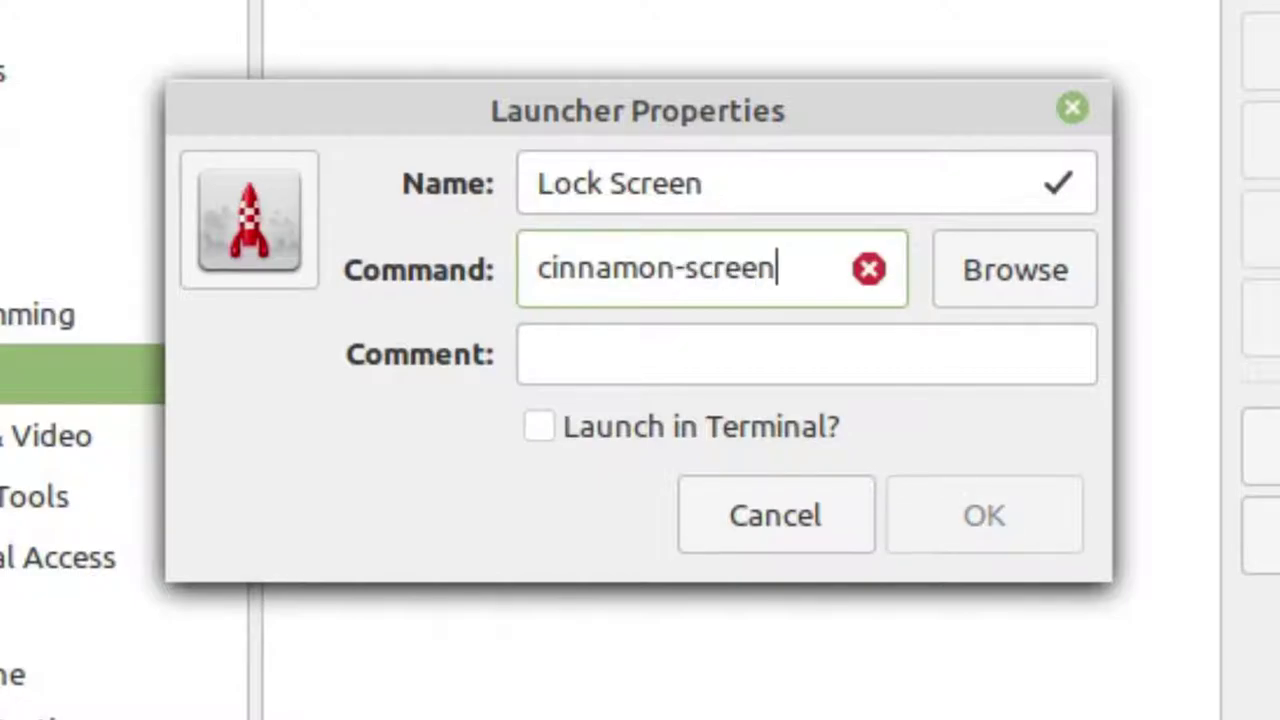
{"action": "type", "text": "saver-"}
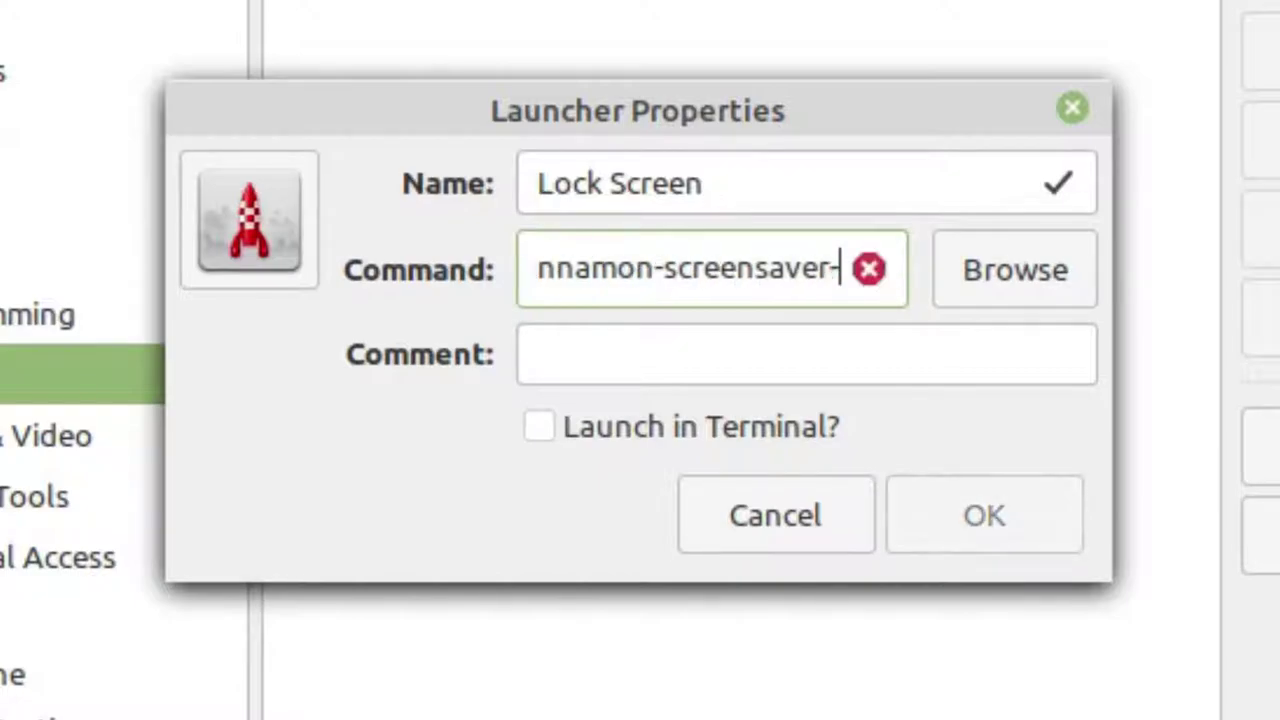
{"action": "type", "text": "comma"}
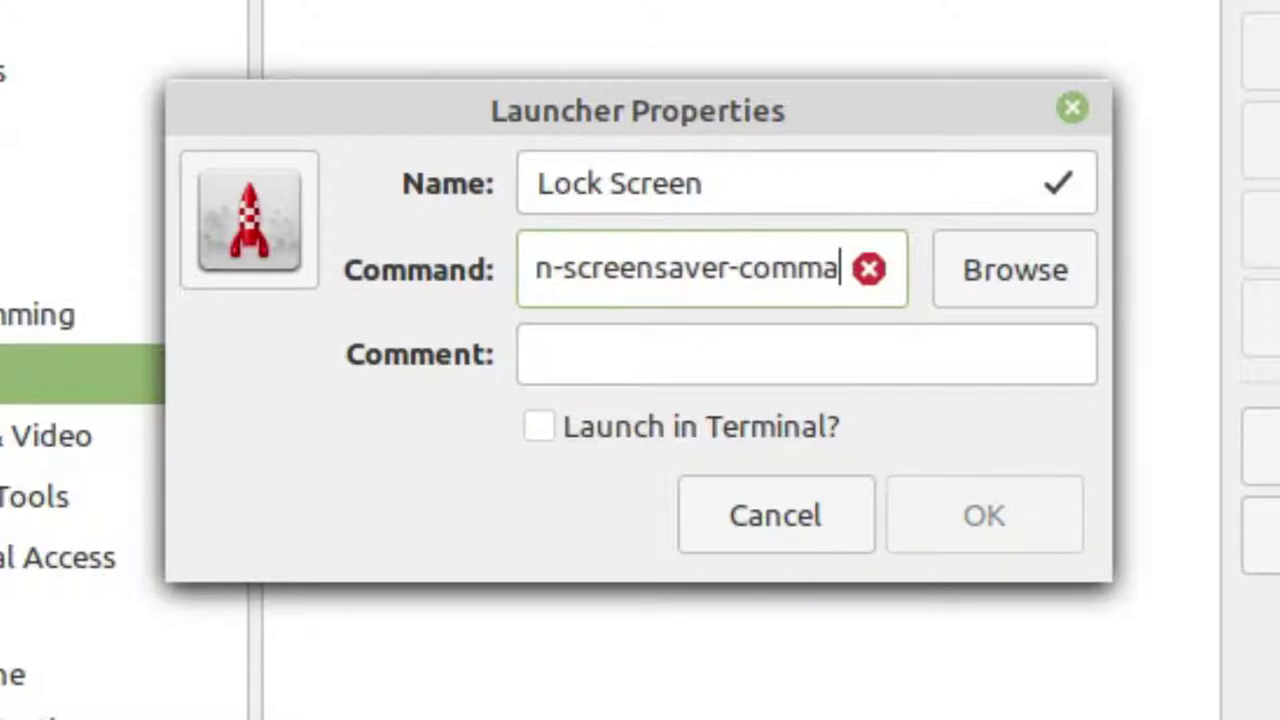
{"action": "type", "text": "nd "}
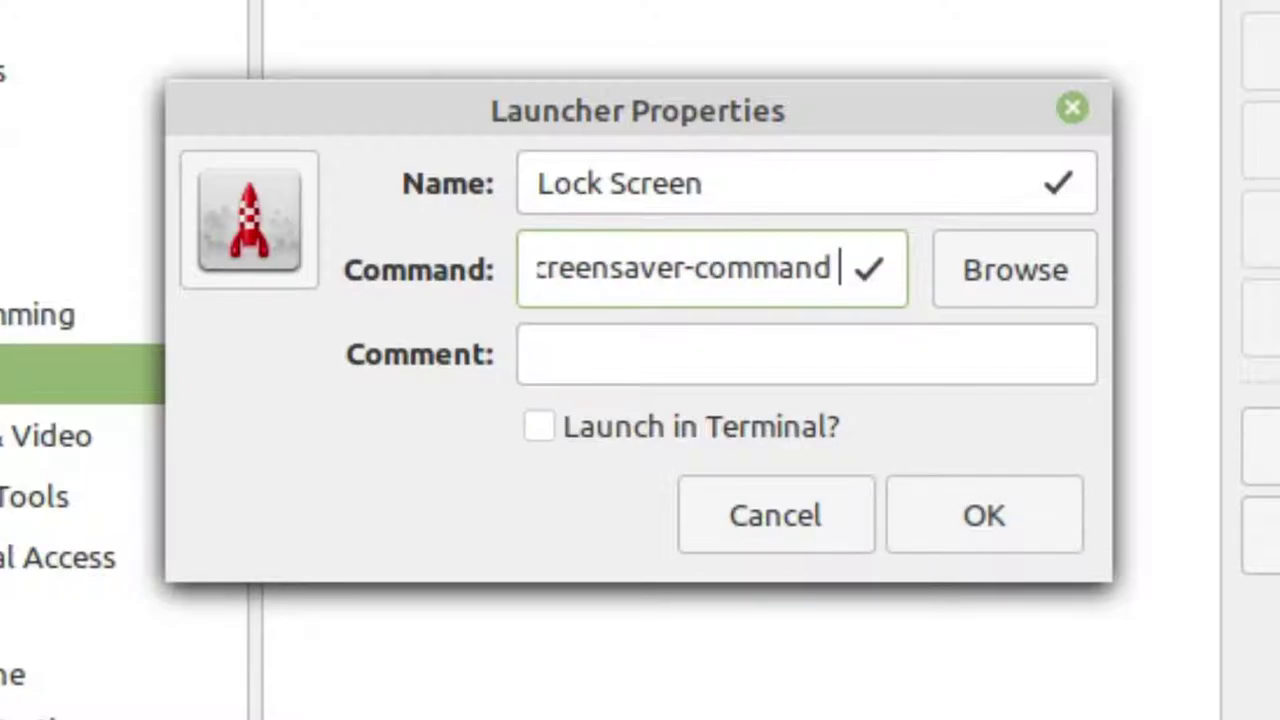
{"action": "type", "text": "--lock"}
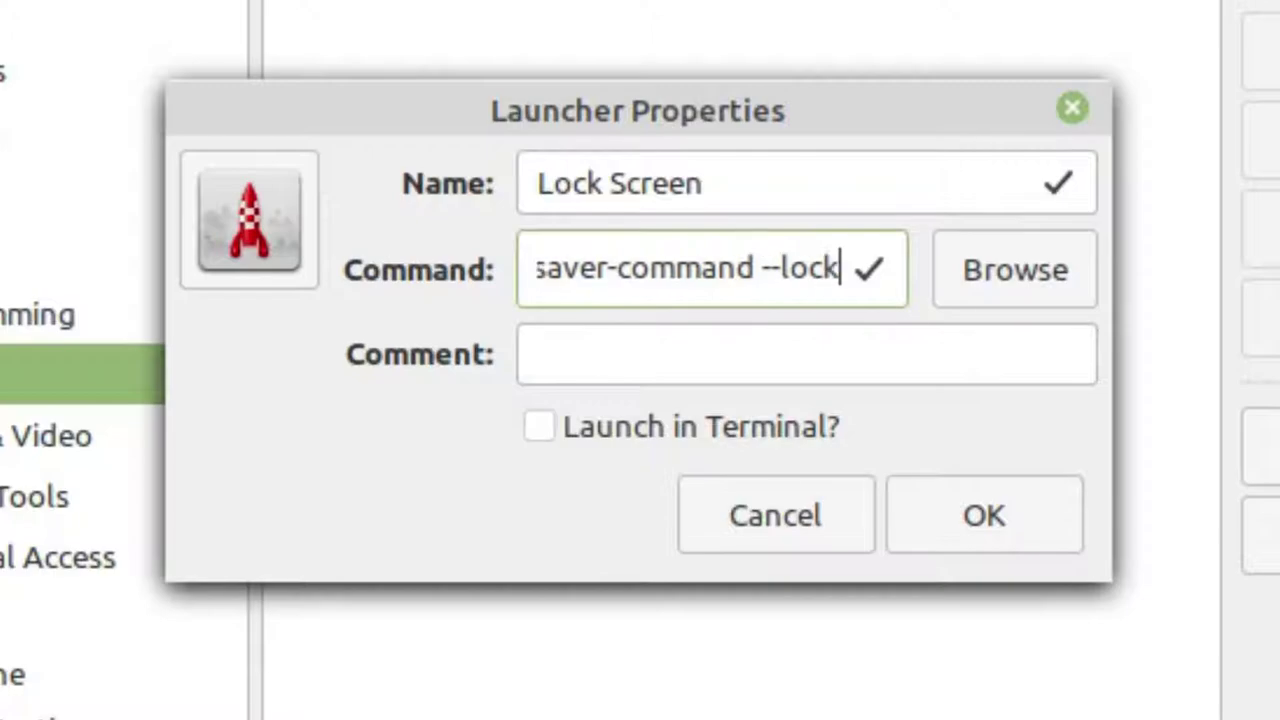
{"action": "left_click", "coordinate": [562, 357]}
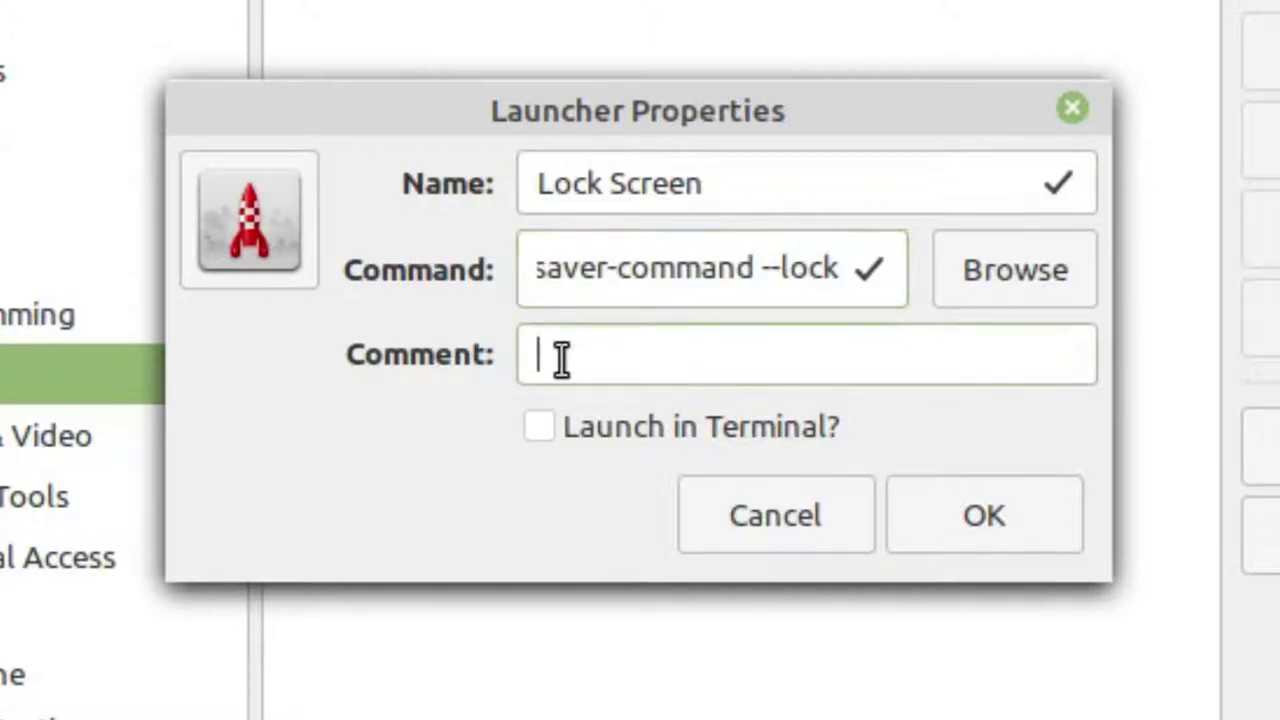
{"action": "type", "text": "Lock"}
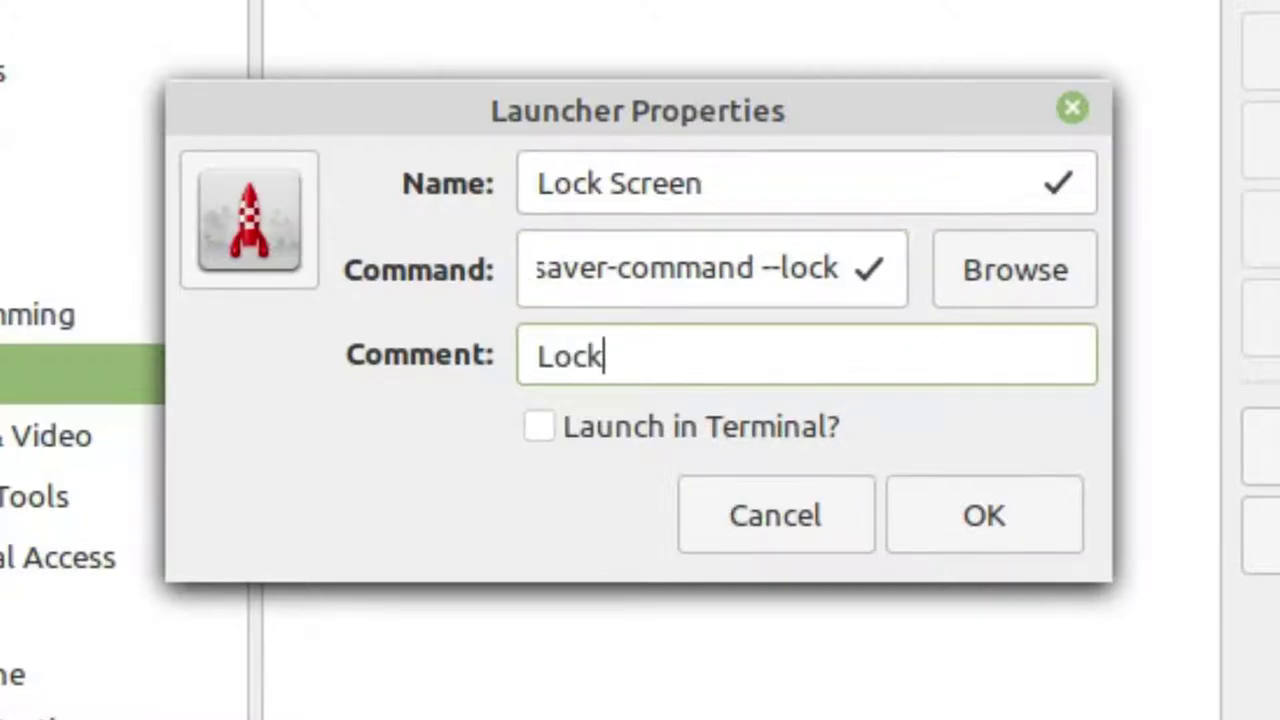
{"action": "type", "text": " the screen"}
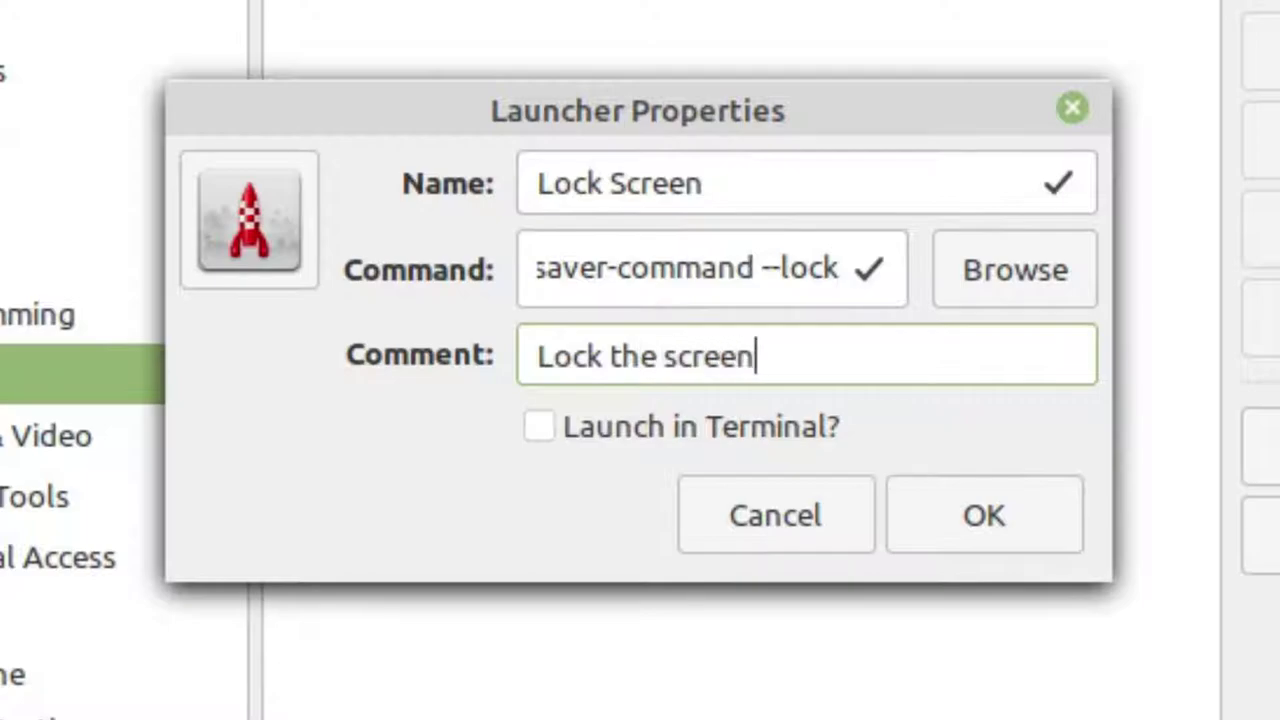
- Give the Lock Screen launcher the system-lock-screen padlock icon
{"action": "left_click", "coordinate": [242, 244]}
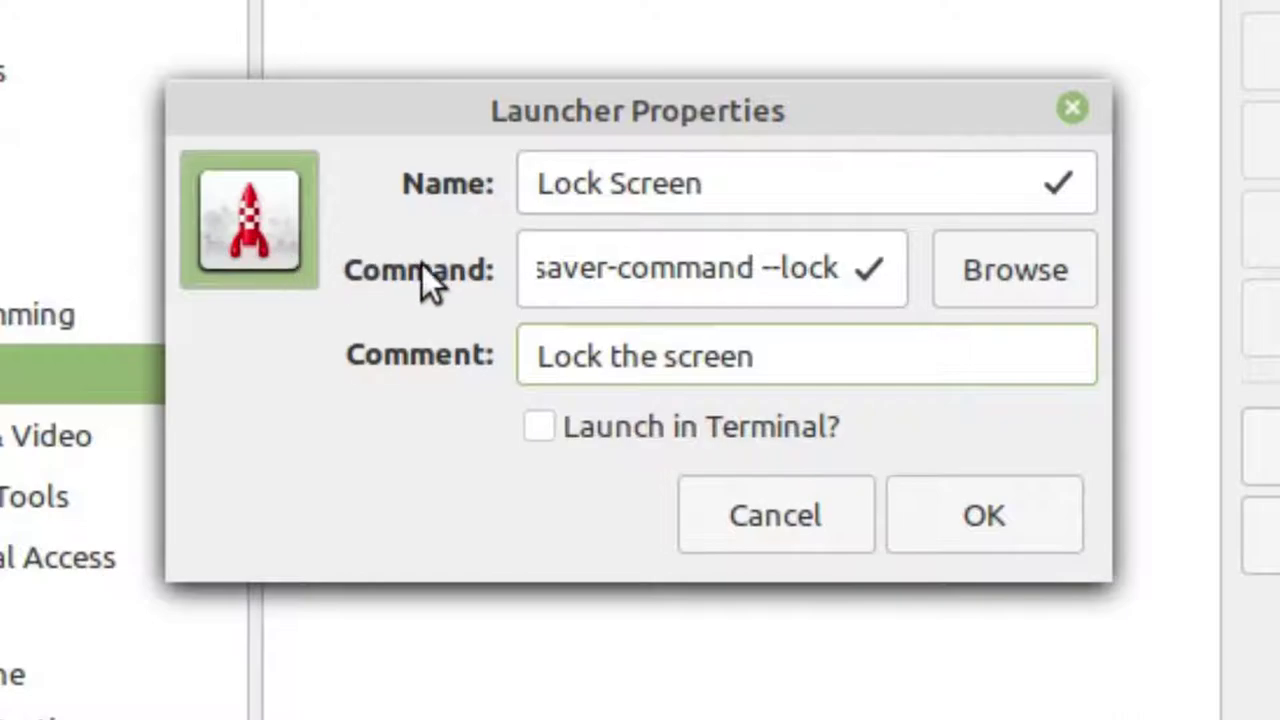
{"action": "type", "text": "sys"}
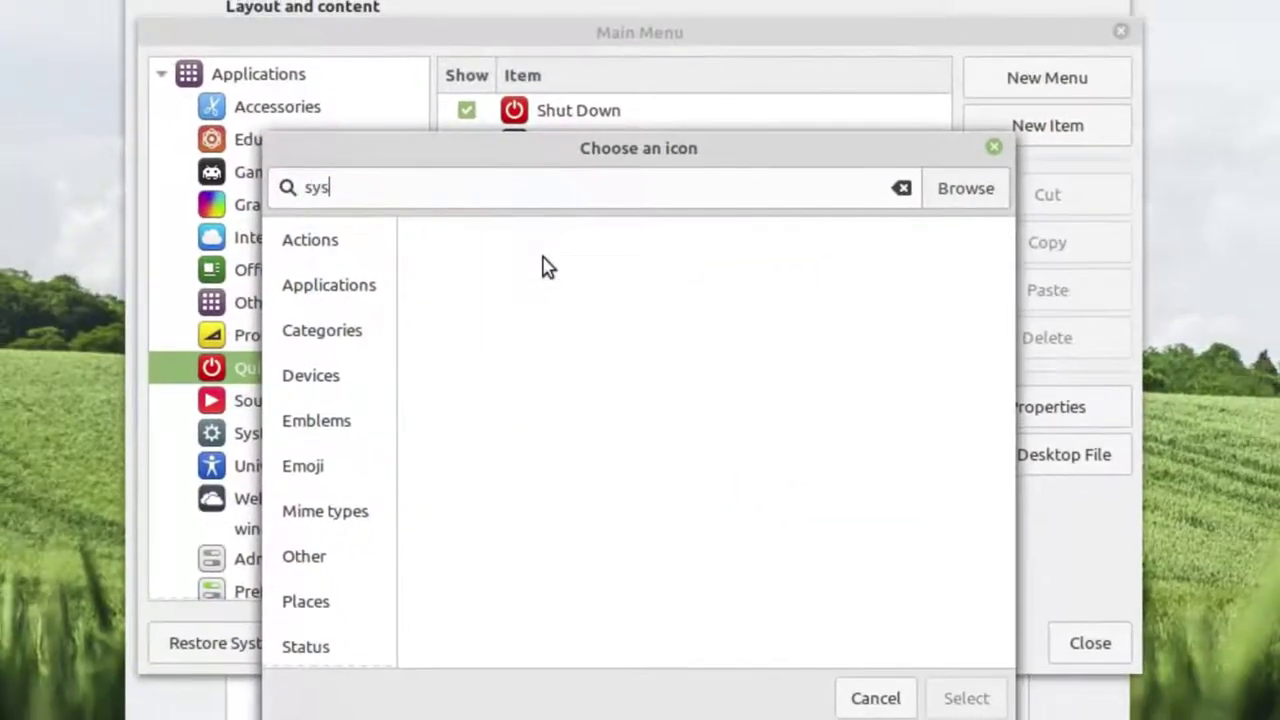
{"action": "type", "text": "tem-loc"}
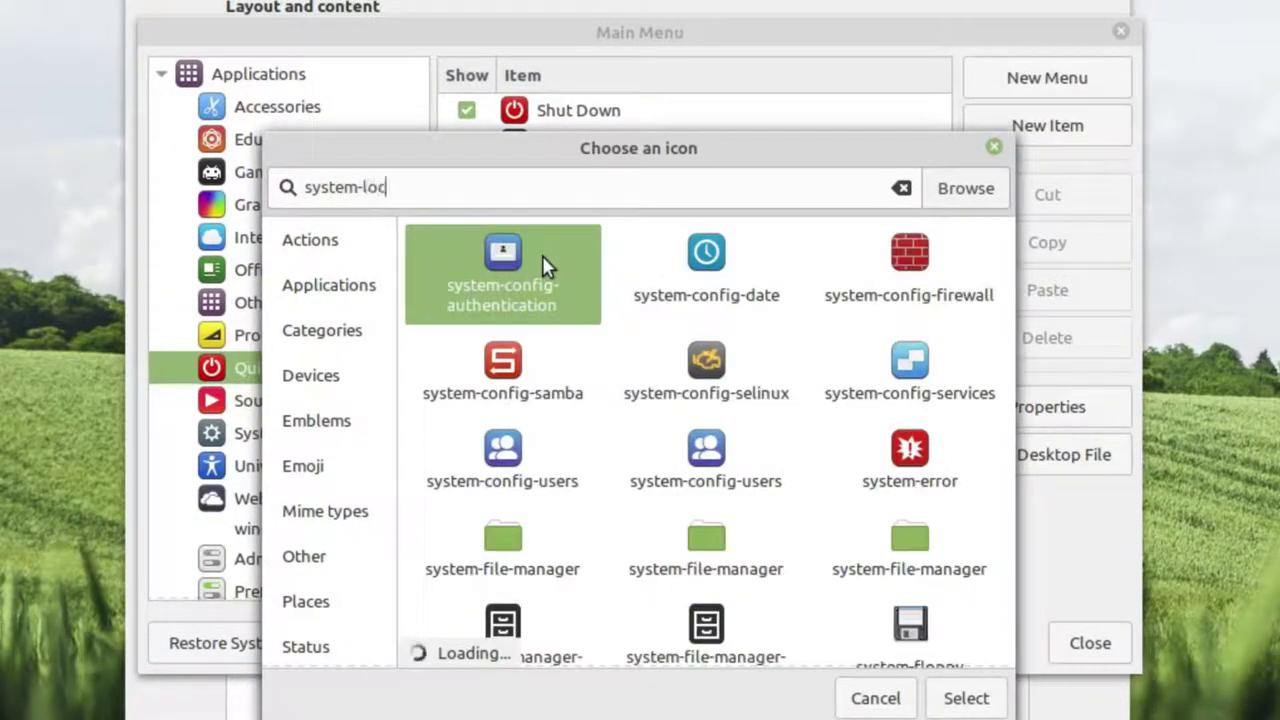
{"action": "type", "text": "k"}
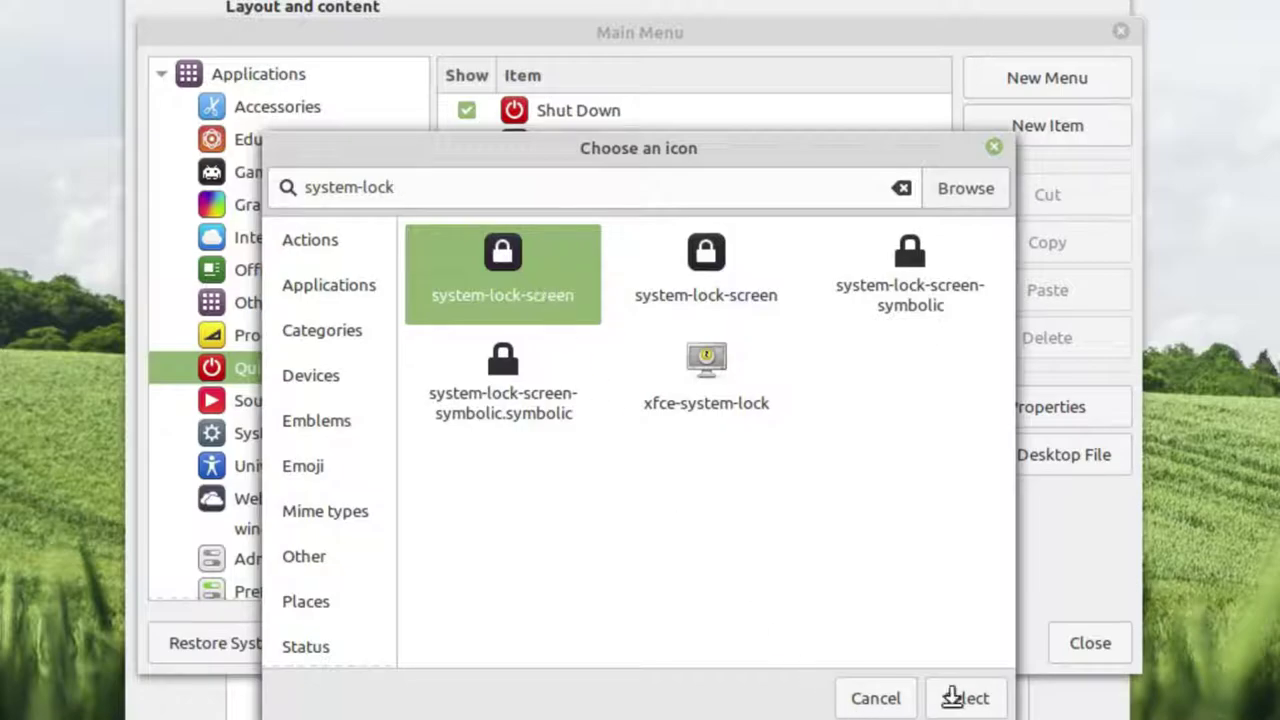
{"action": "left_click", "coordinate": [960, 700]}
- Save the Lock Screen launcher and close the menu editor and Menu settings
{"action": "left_click", "coordinate": [815, 452]}
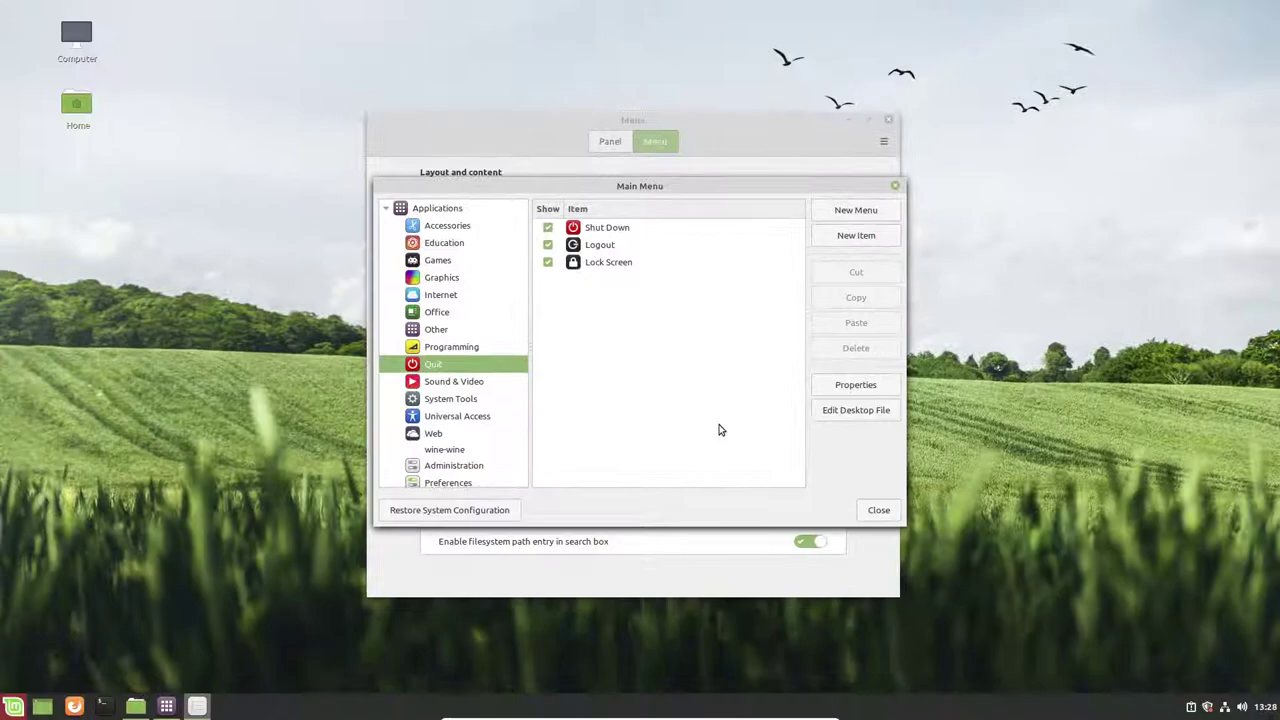
{"action": "left_click", "coordinate": [878, 510]}
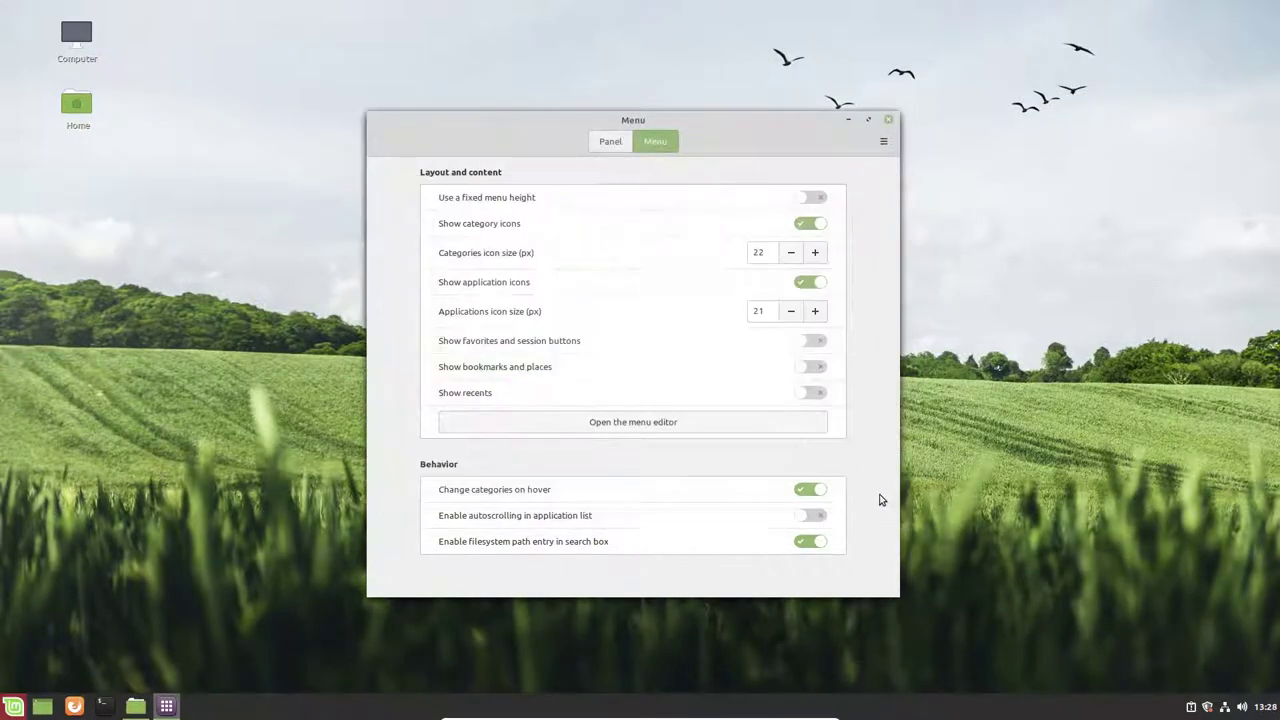
{"action": "left_click", "coordinate": [891, 121]}
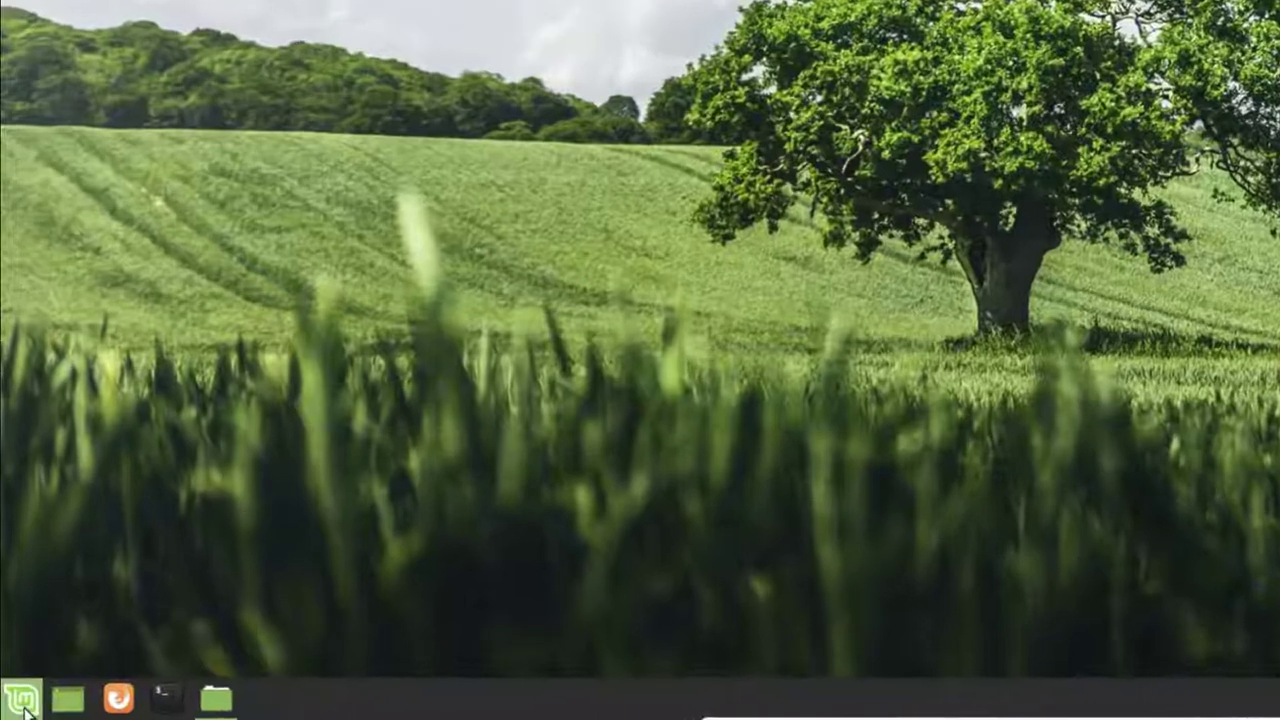
- Test the Quit category's Shut Down and Logout entries, cancelling each prompt
{"action": "left_click", "coordinate": [22, 706]}
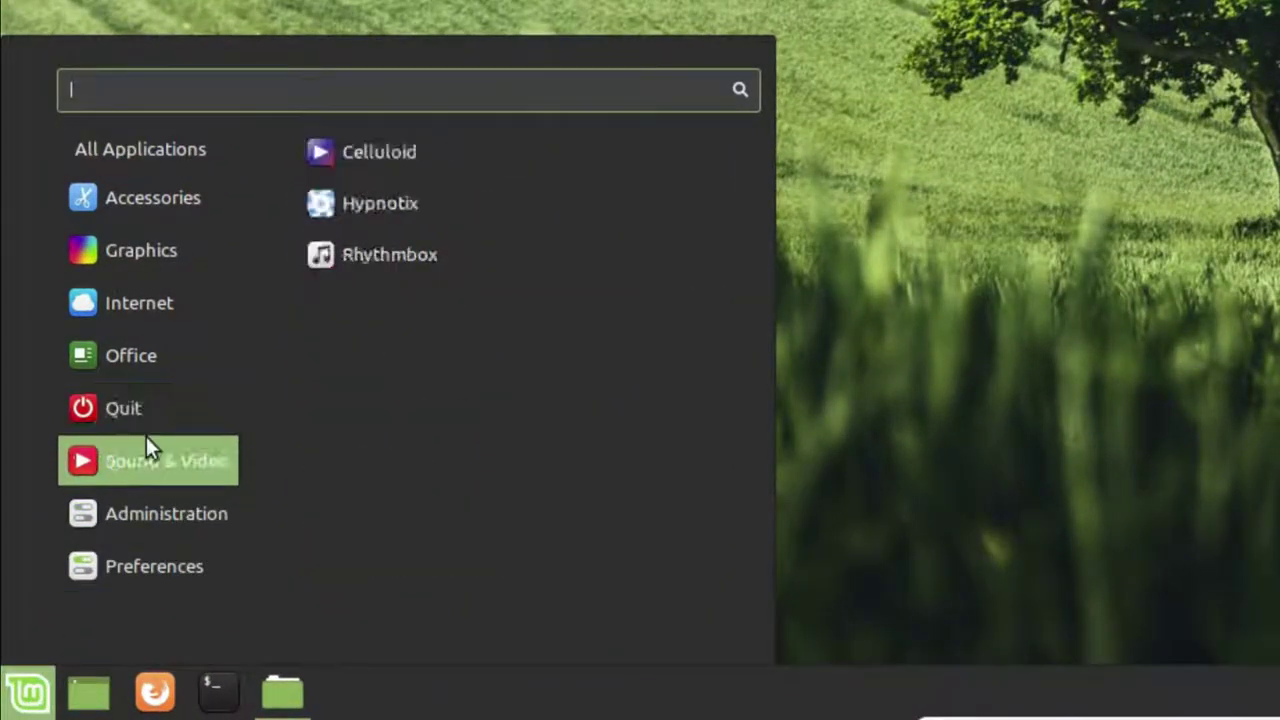
{"action": "mouse_move", "coordinate": [128, 450]}
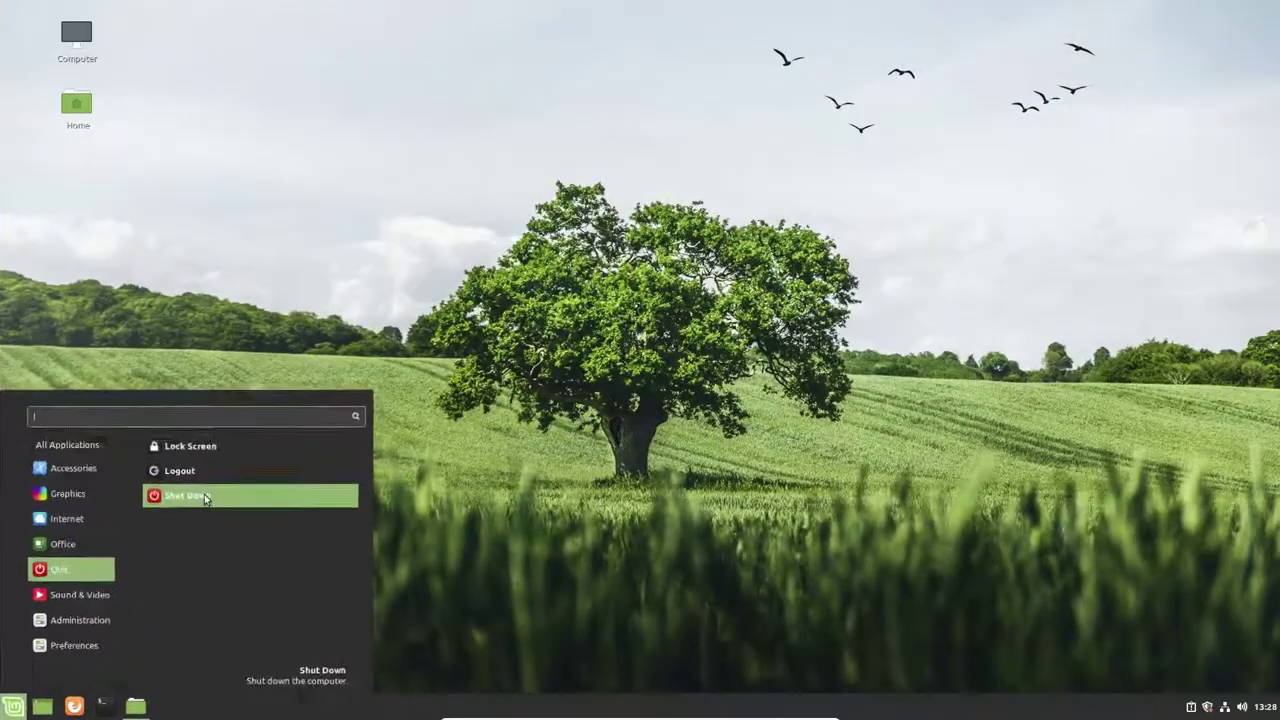
{"action": "left_click", "coordinate": [305, 490]}
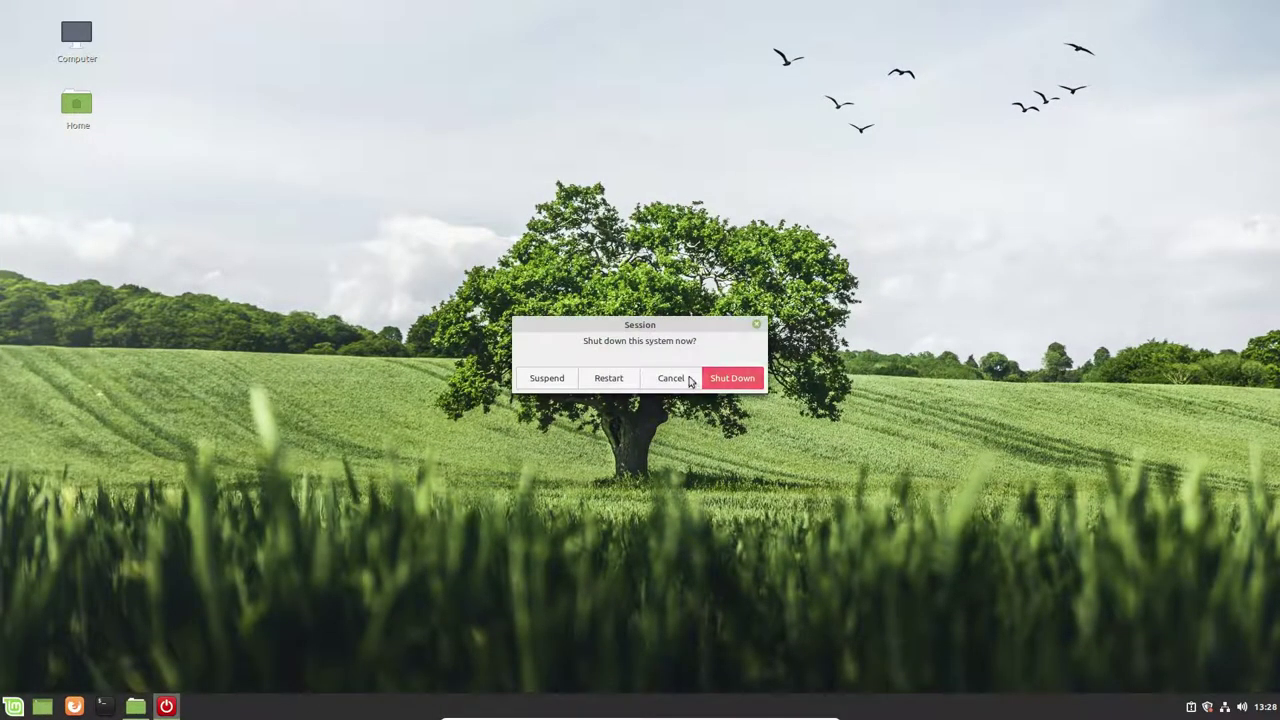
{"action": "left_click", "coordinate": [671, 380]}
{"action": "left_click", "coordinate": [6, 716]}
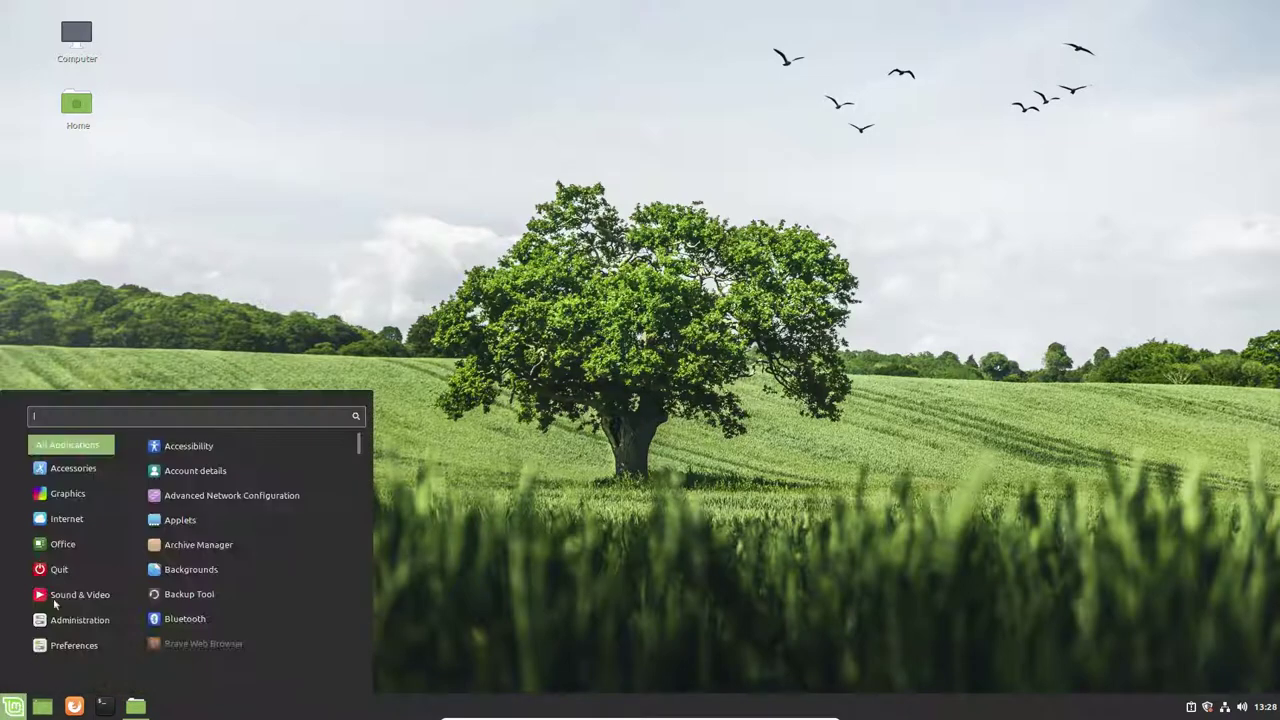
{"action": "left_click", "coordinate": [182, 470]}
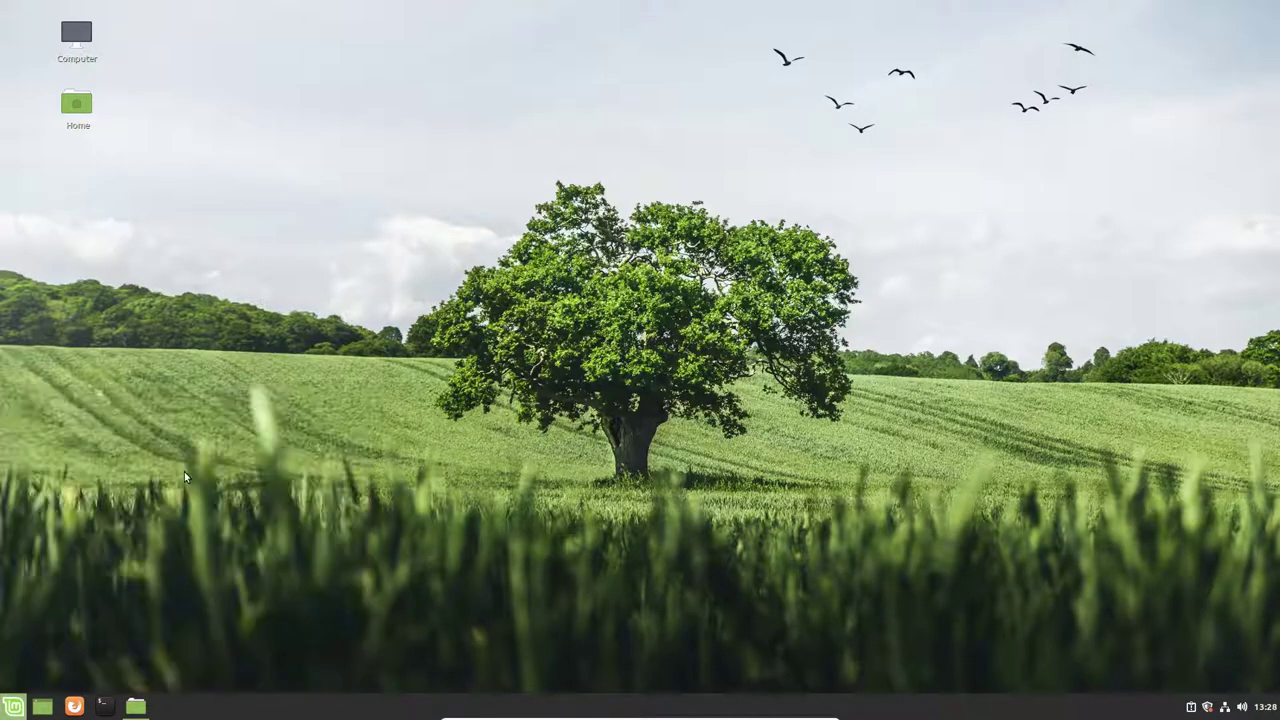
{"action": "left_click", "coordinate": [639, 380]}
{"action": "left_click", "coordinate": [12, 706]}
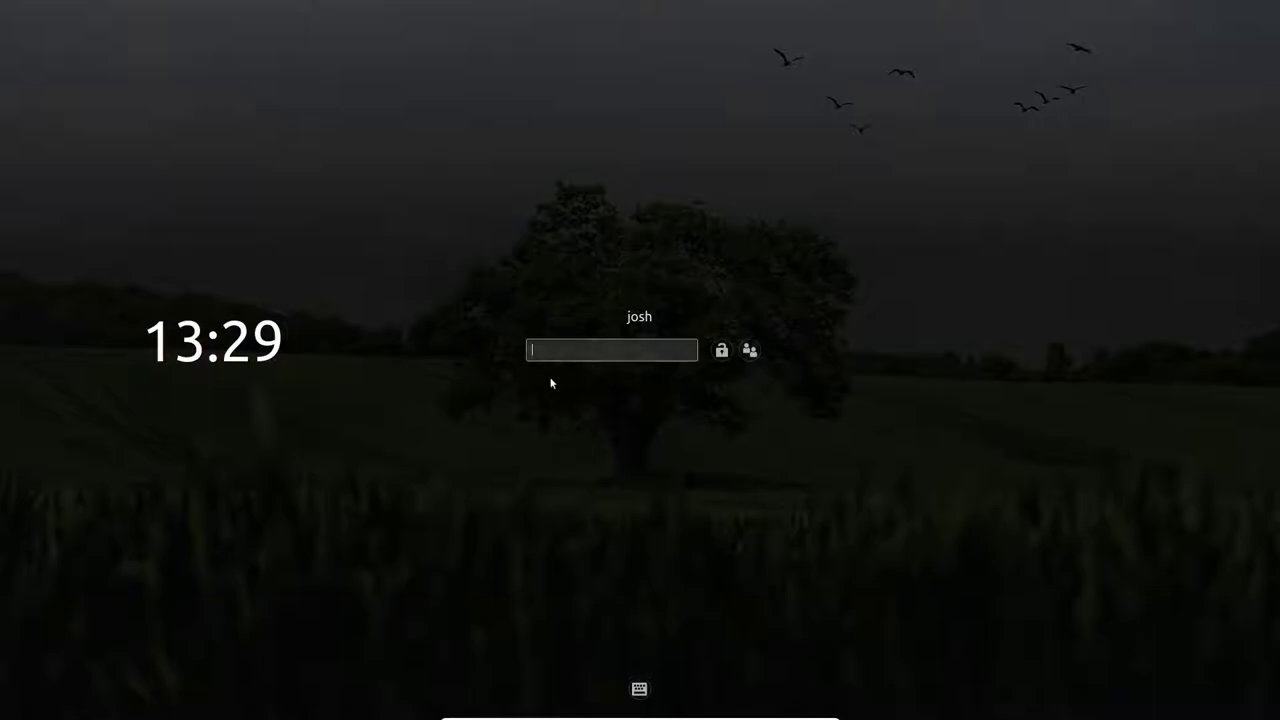
{"action": "key", "text": "Return"}
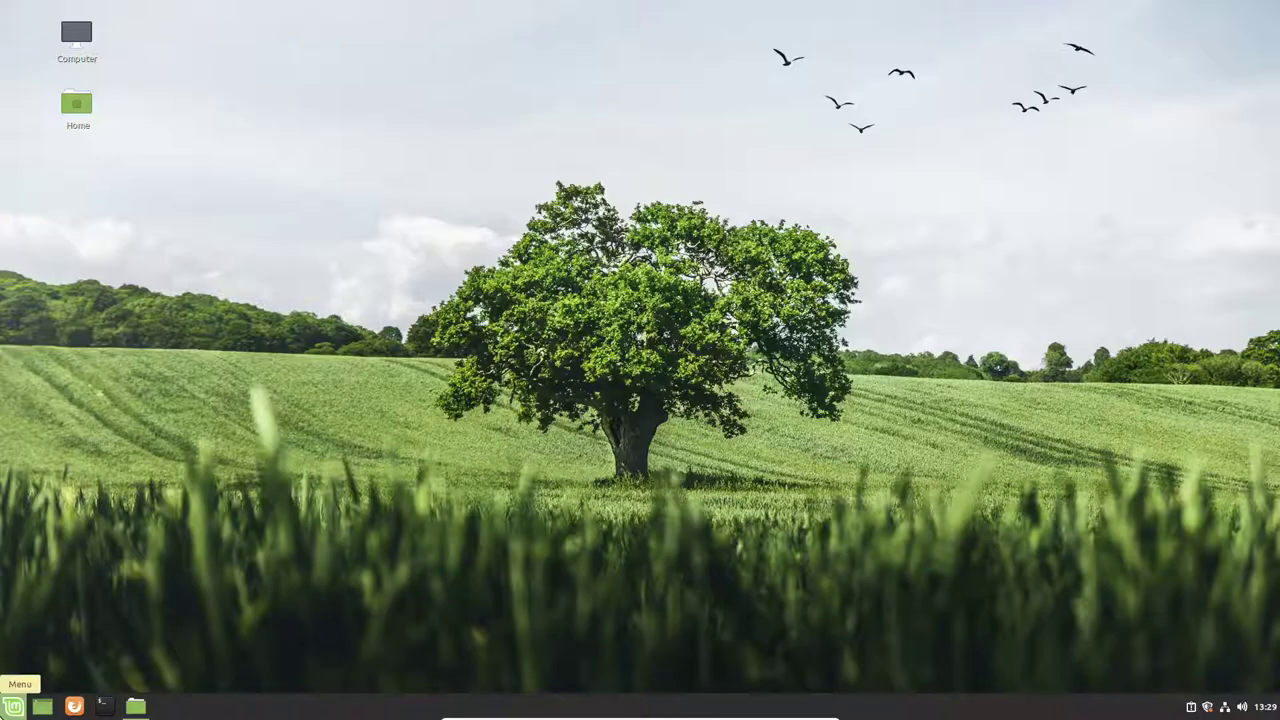
{"action": "key", "text": "super"}
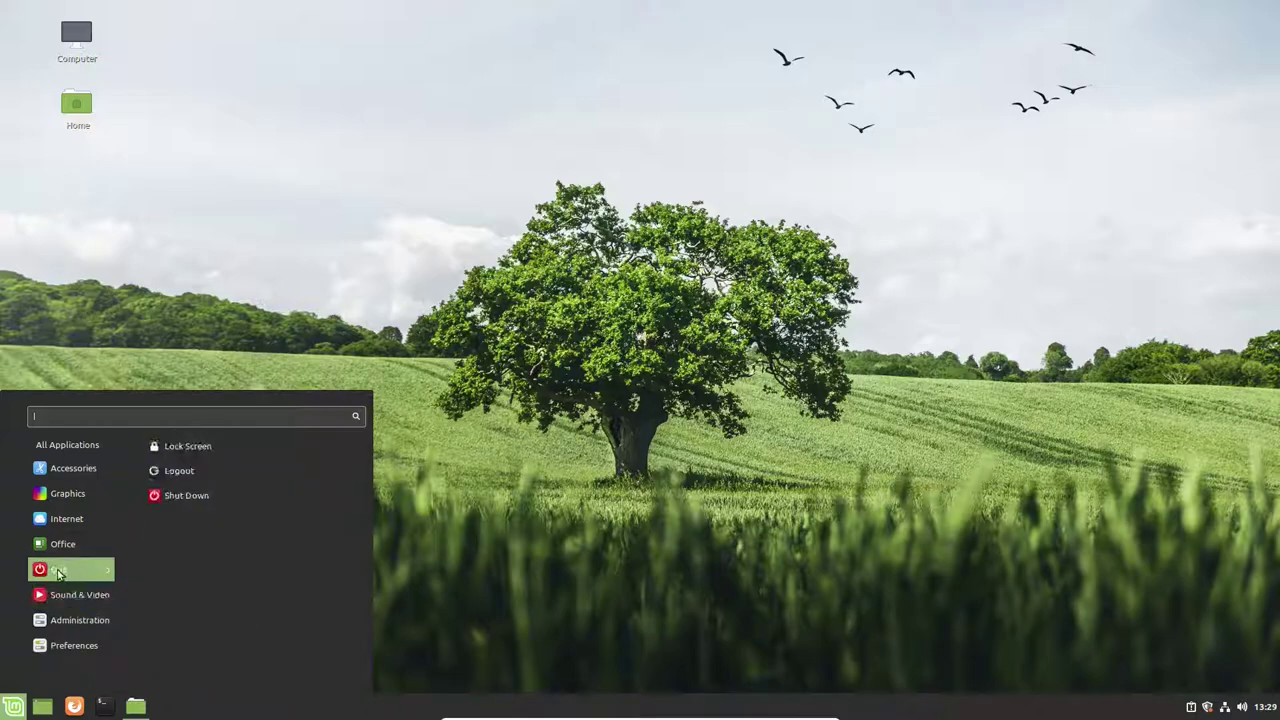
{"action": "mouse_move", "coordinate": [71, 645]}
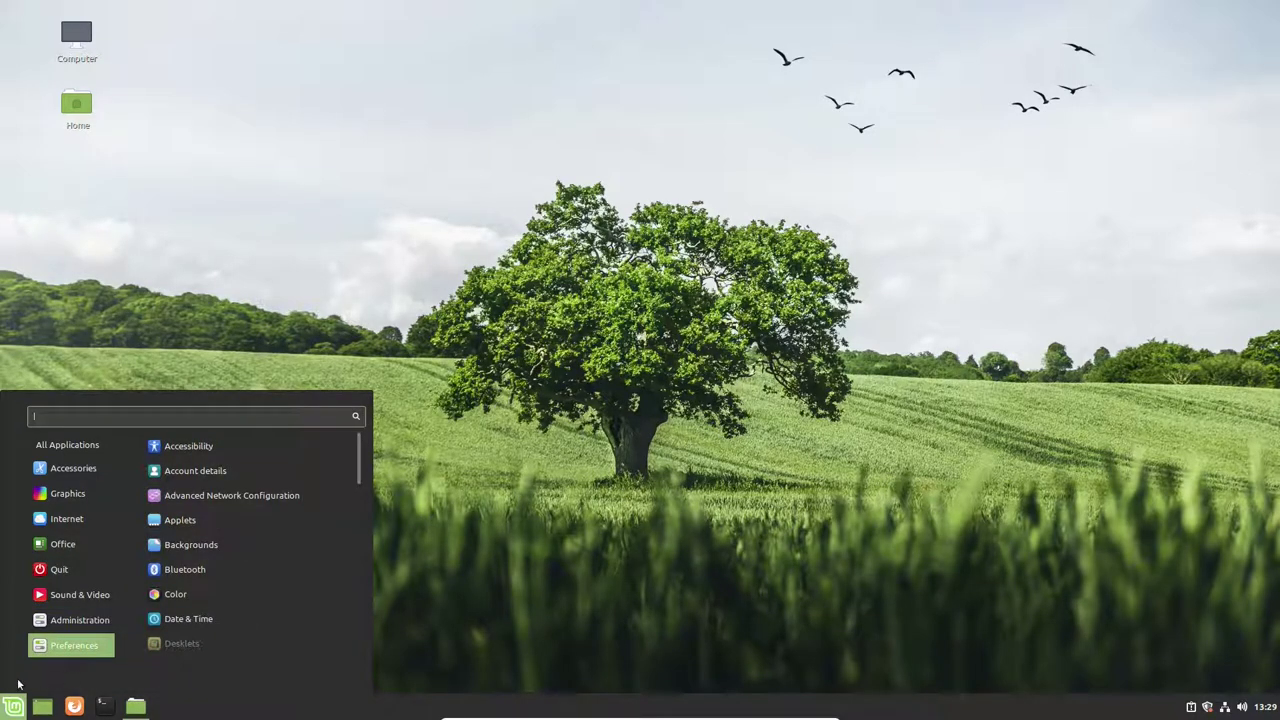
{"action": "left_click", "coordinate": [4, 711]}
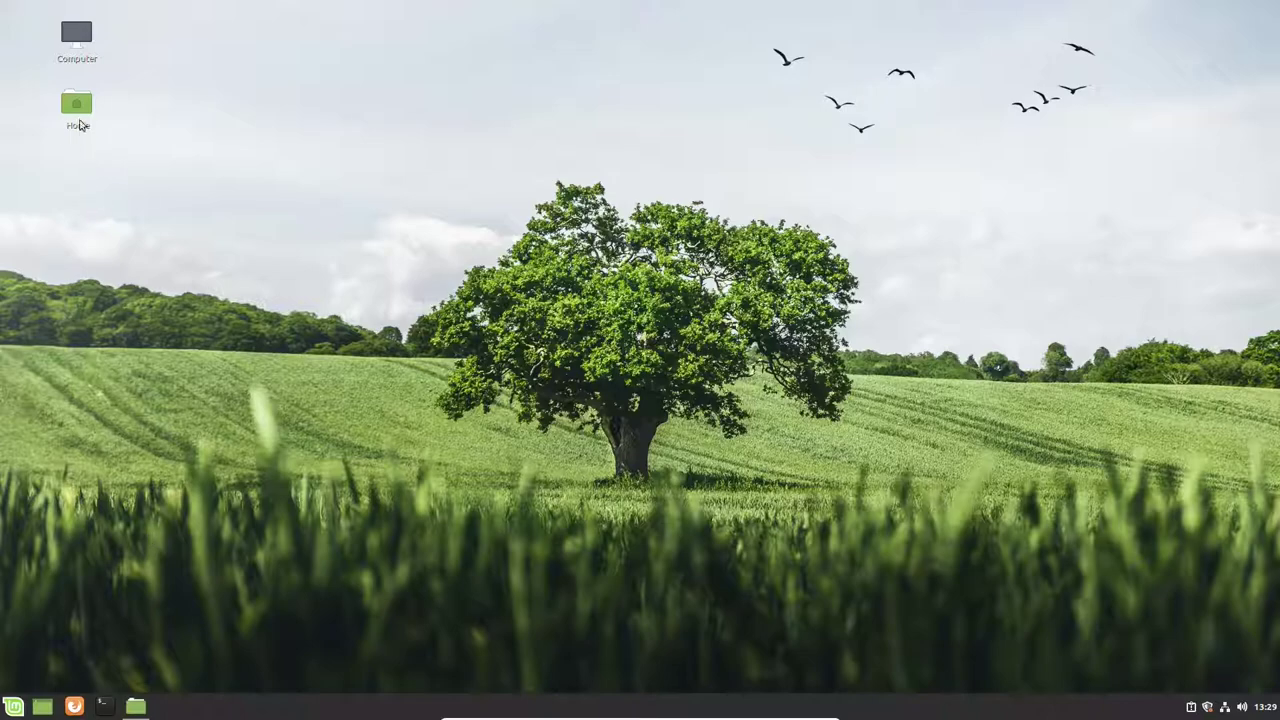
{"action": "left_click", "coordinate": [80, 108]}
- Open Home with hidden files shown and browse to .local/share/desktop-directories
{"action": "double_click", "coordinate": [72, 110]}
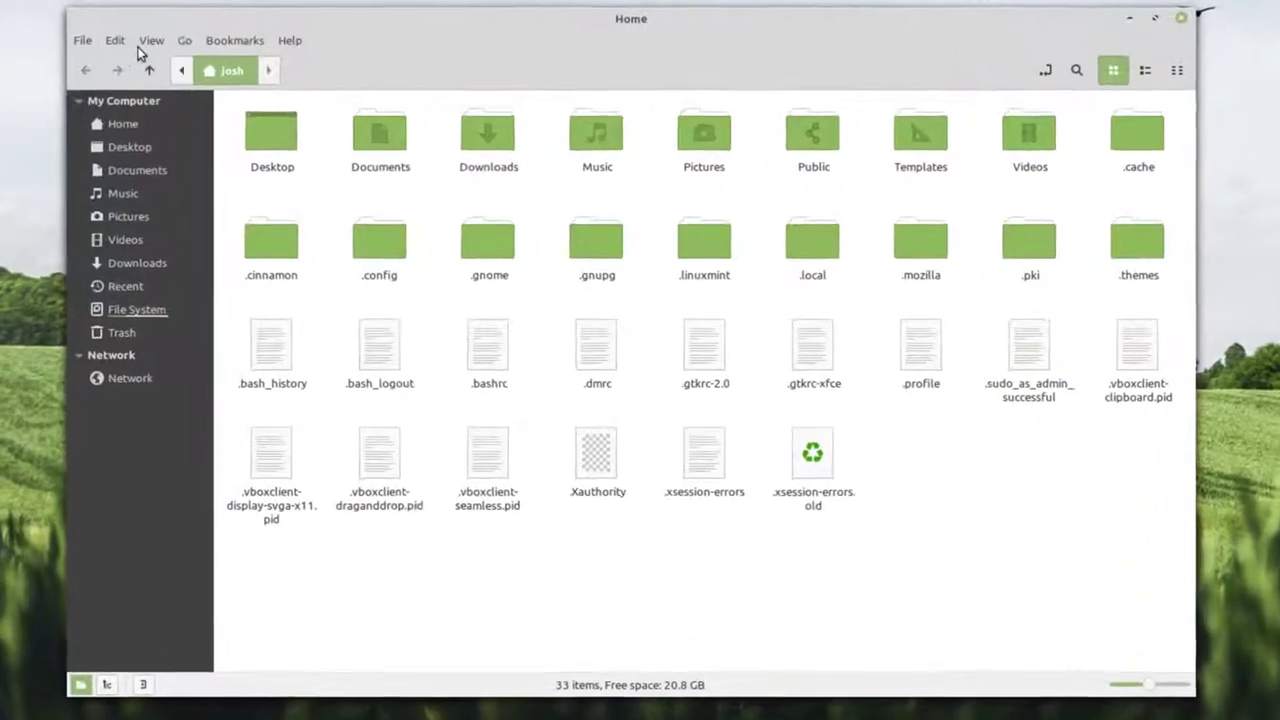
{"action": "left_click", "coordinate": [147, 39]}
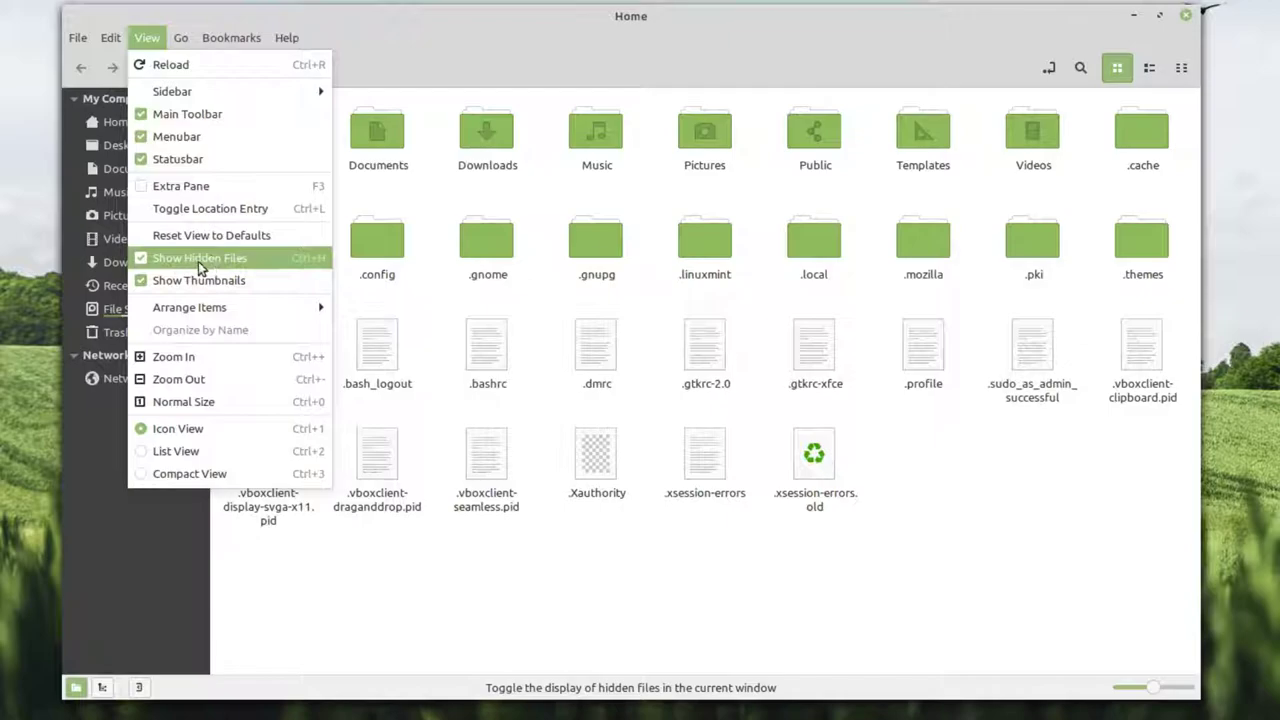
{"action": "left_click", "coordinate": [425, 28]}
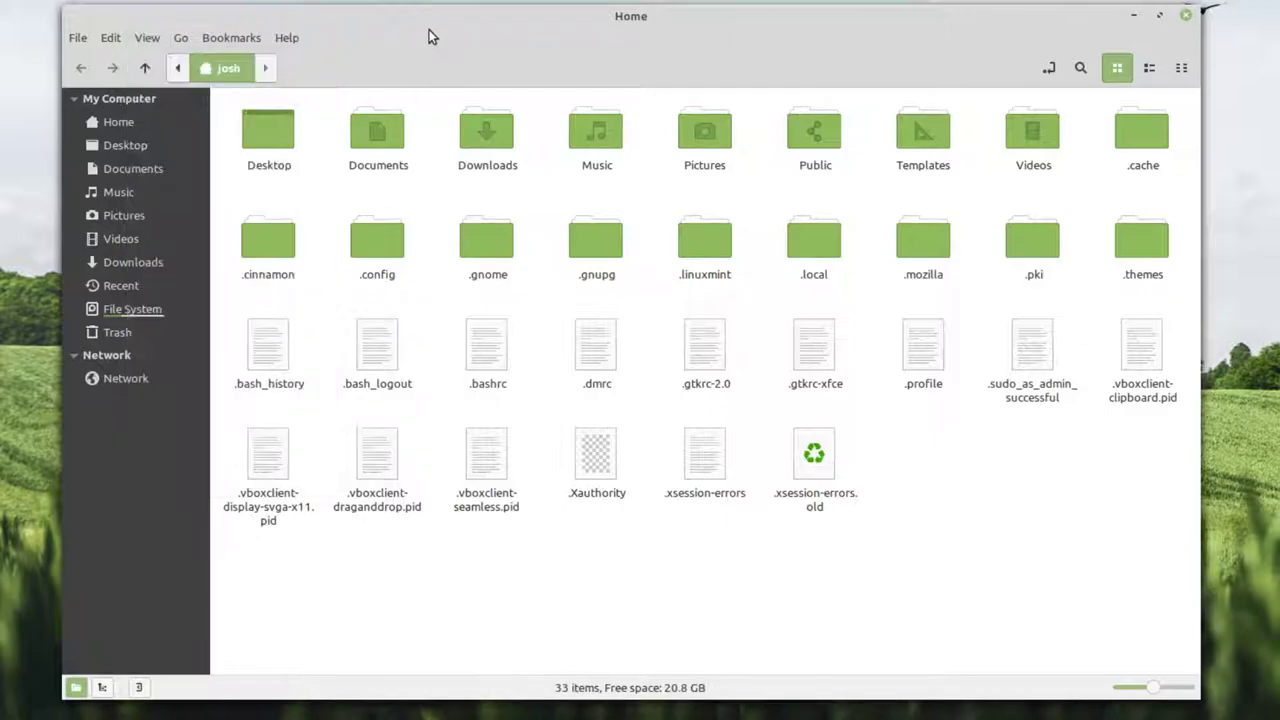
{"action": "double_click", "coordinate": [813, 245]}
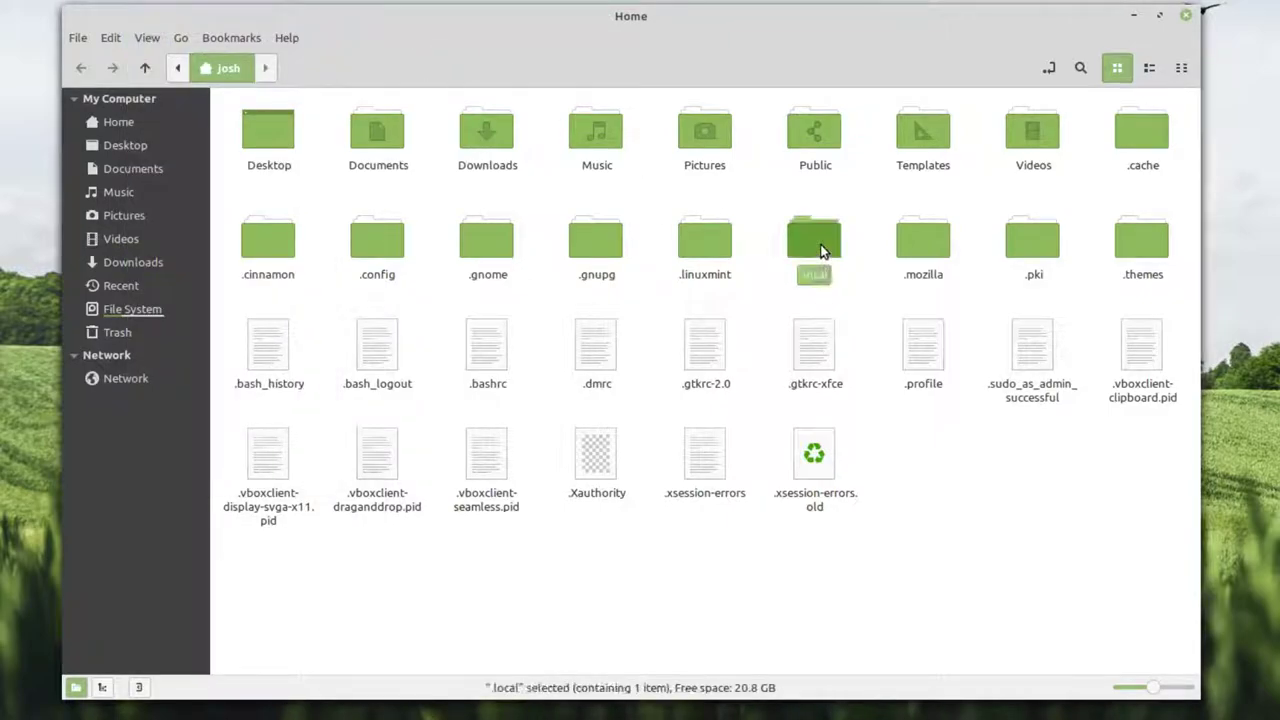
{"action": "double_click", "coordinate": [270, 135]}
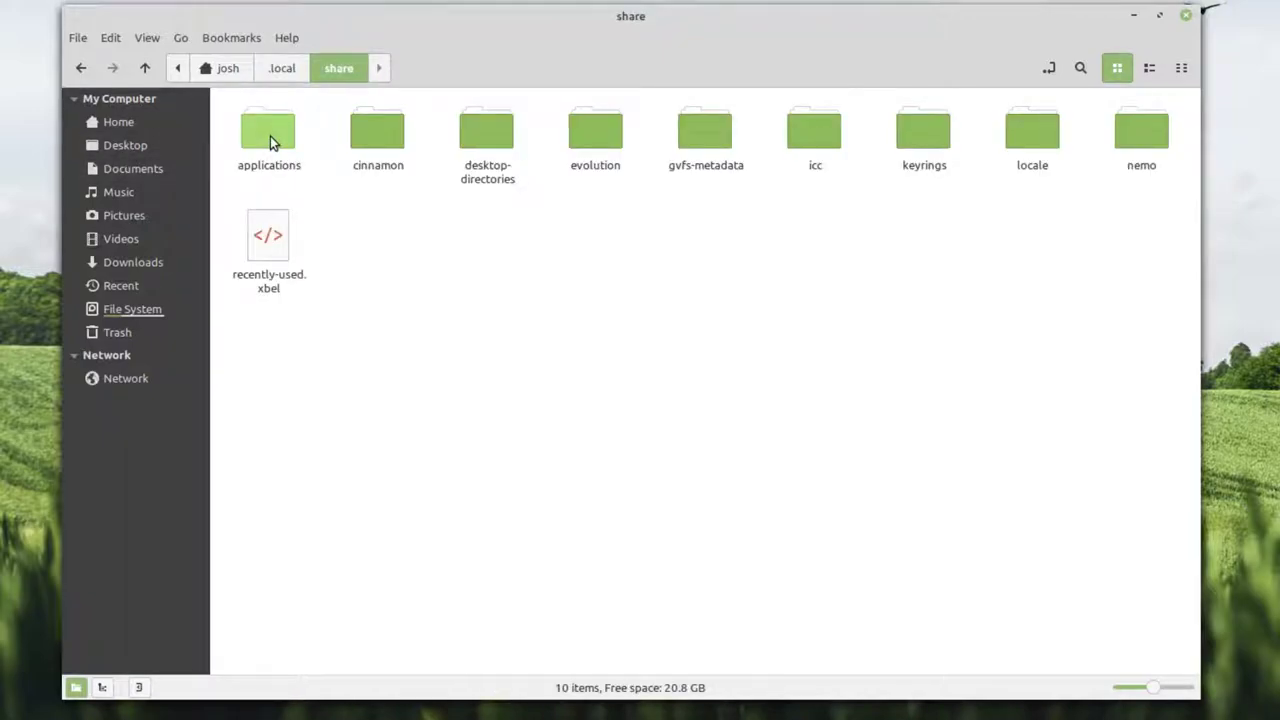
{"action": "double_click", "coordinate": [503, 138]}
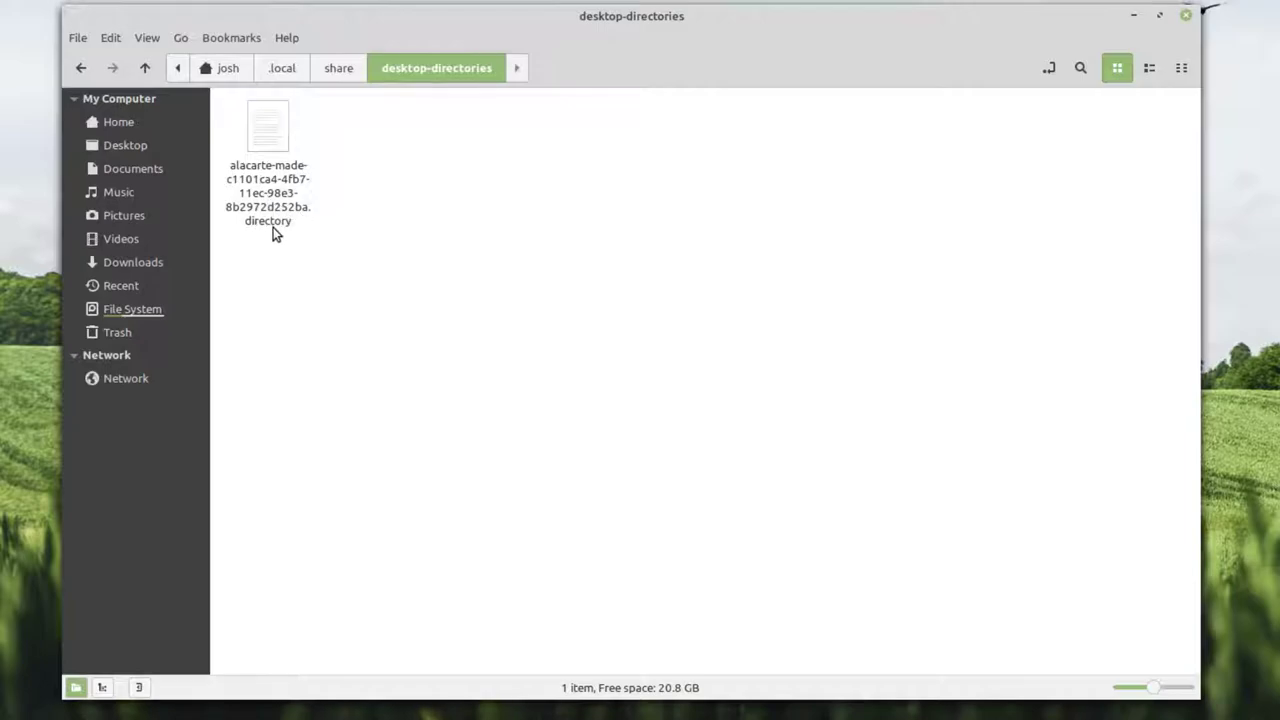
{"action": "right_click", "coordinate": [274, 136]}
{"action": "left_click", "coordinate": [314, 147]}
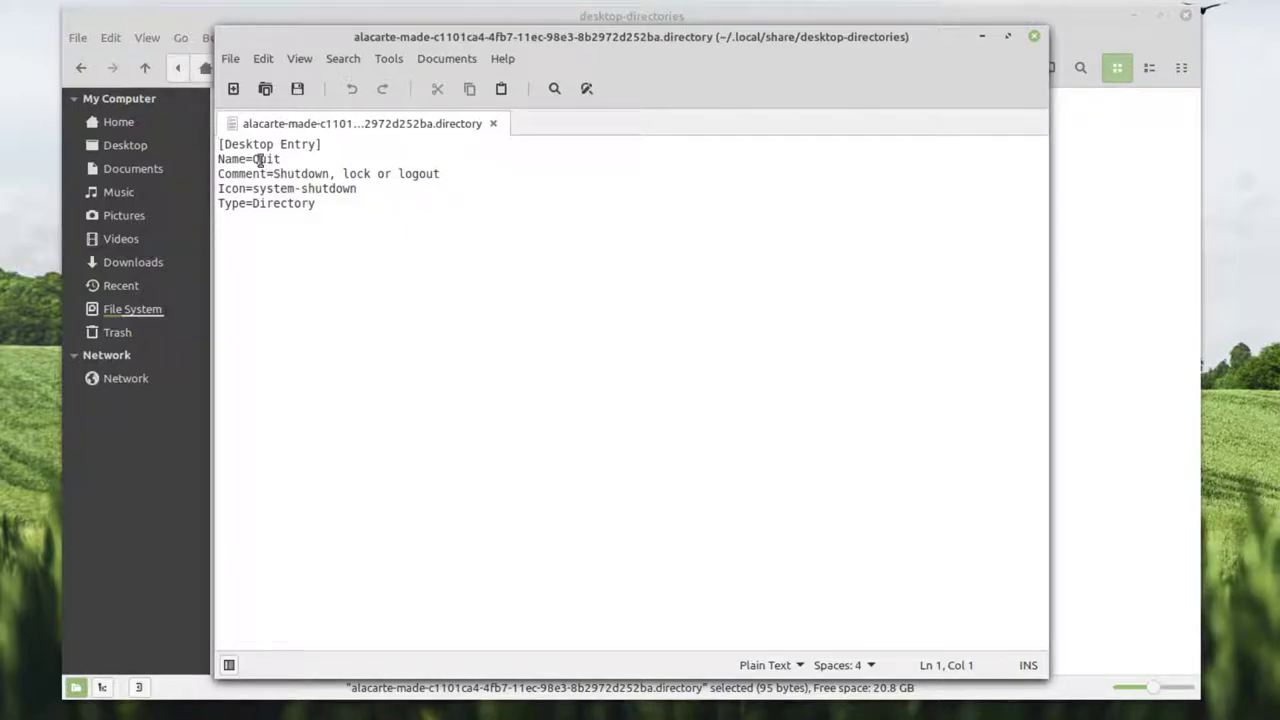
{"action": "left_click", "coordinate": [1035, 40]}
- Copy the alacarte .directory file's base name, without the extension, from its Properties dialog
{"action": "right_click", "coordinate": [269, 130]}
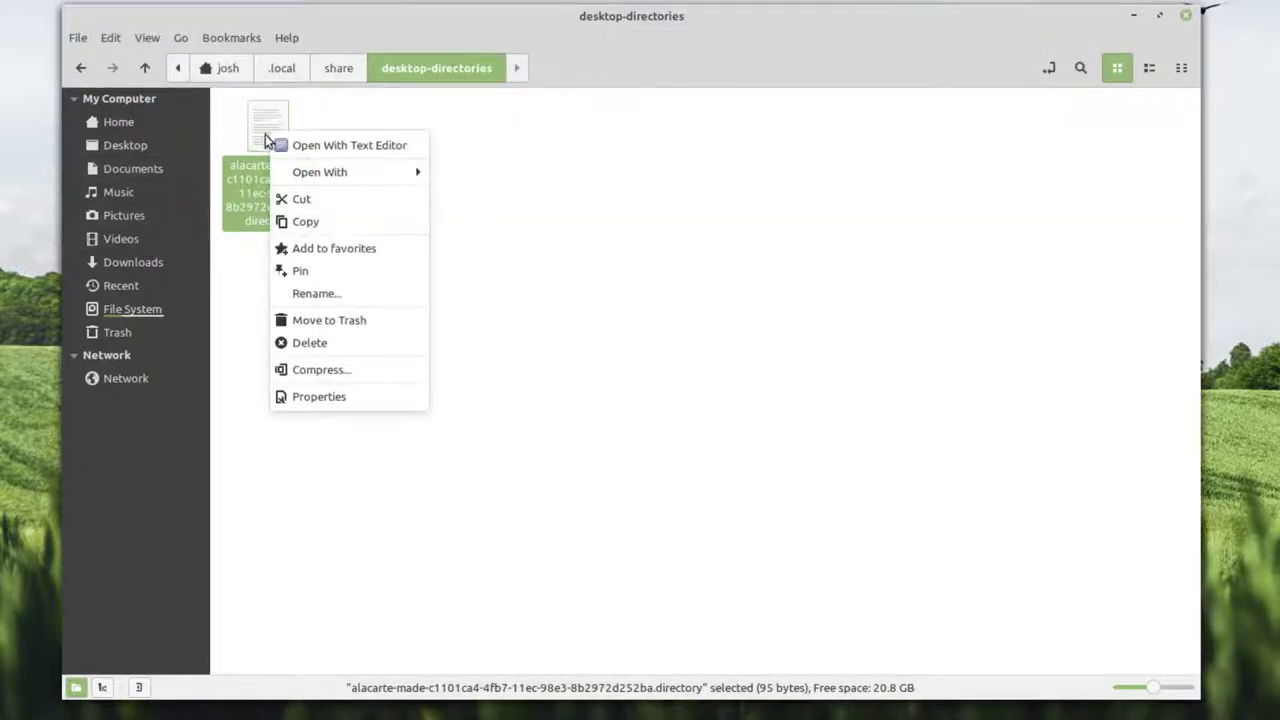
{"action": "left_click", "coordinate": [305, 397]}
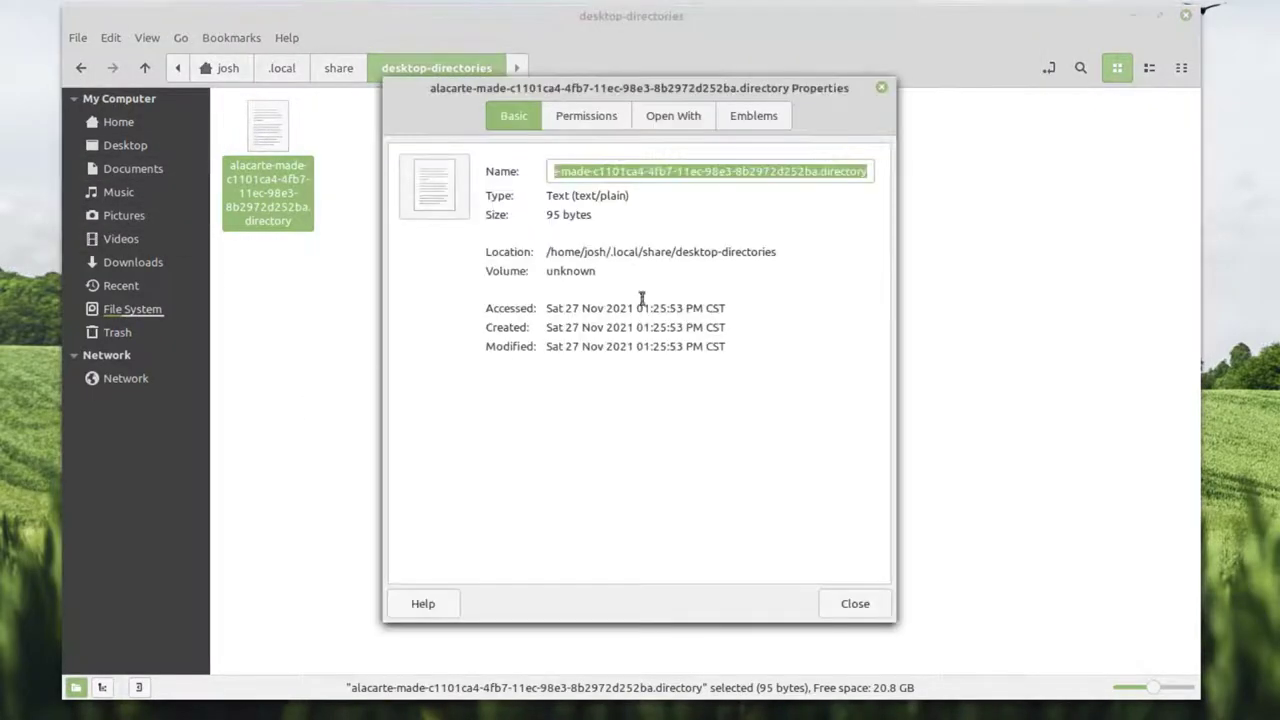
{"action": "left_click", "coordinate": [805, 172]}
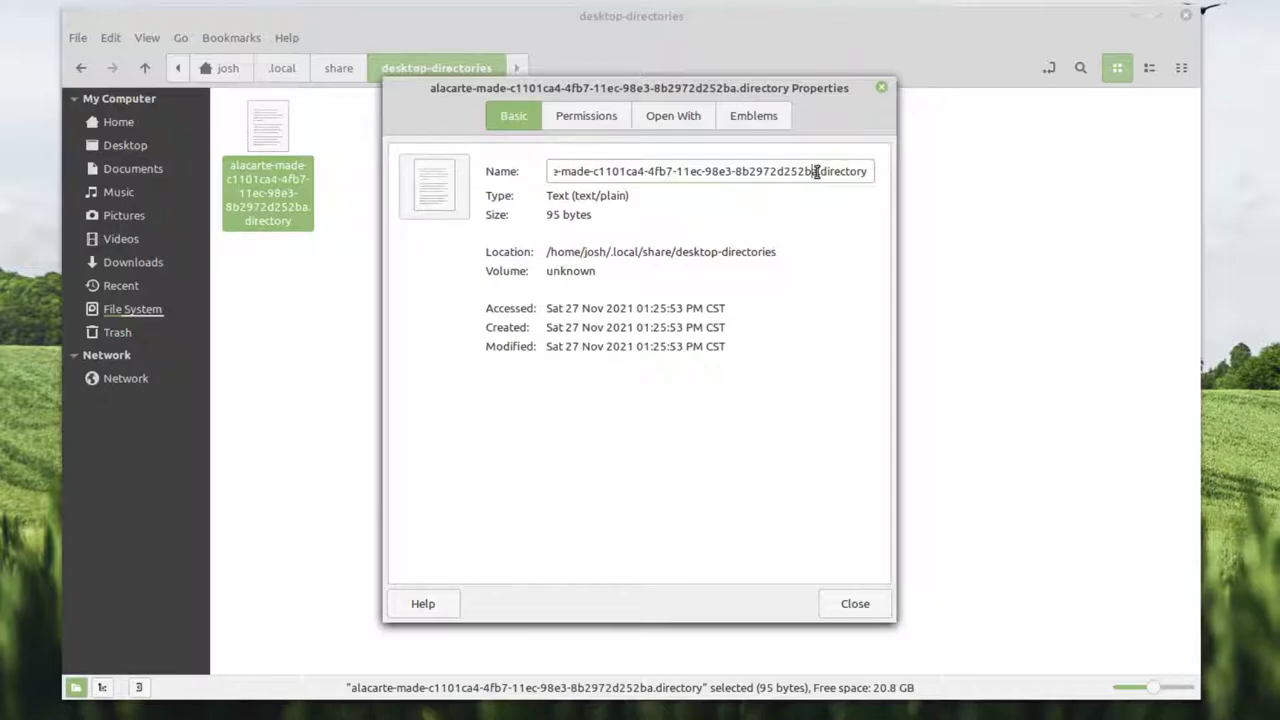
{"action": "left_click_drag", "start_coordinate": [816, 171], "coordinate": [506, 170]}
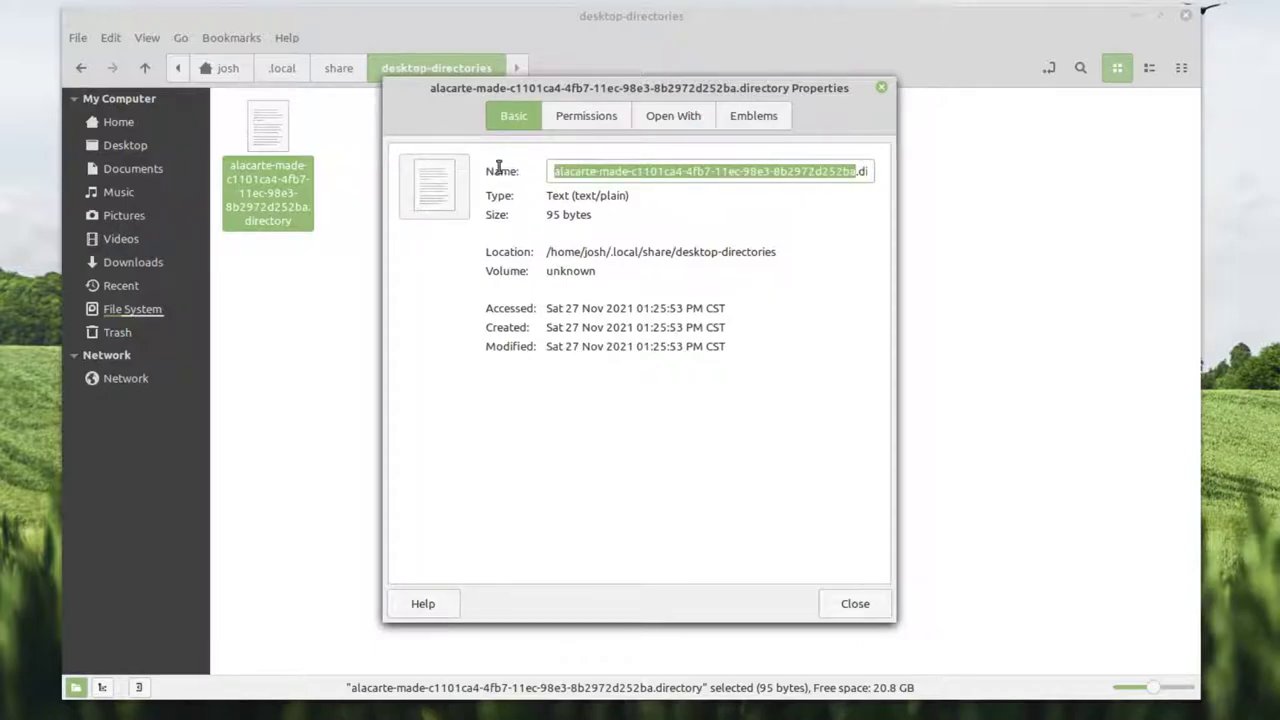
{"action": "right_click", "coordinate": [645, 173]}
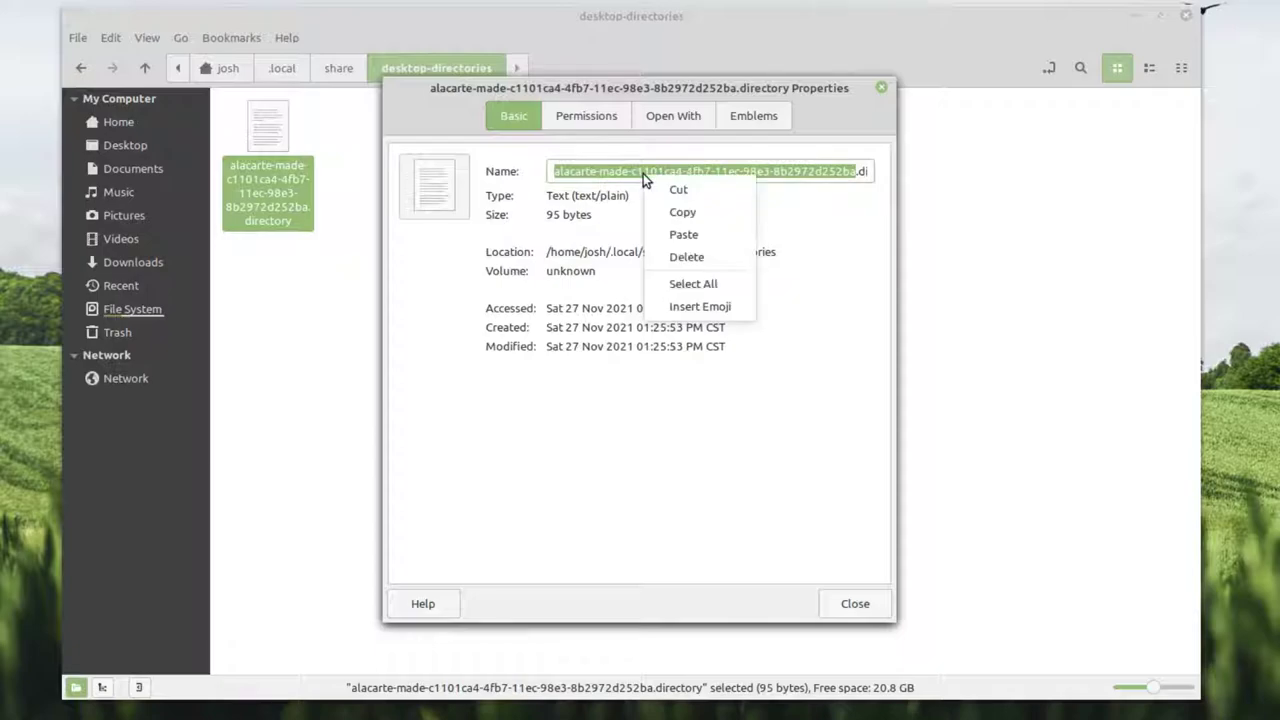
{"action": "left_click", "coordinate": [679, 212]}
{"action": "left_click", "coordinate": [880, 90]}
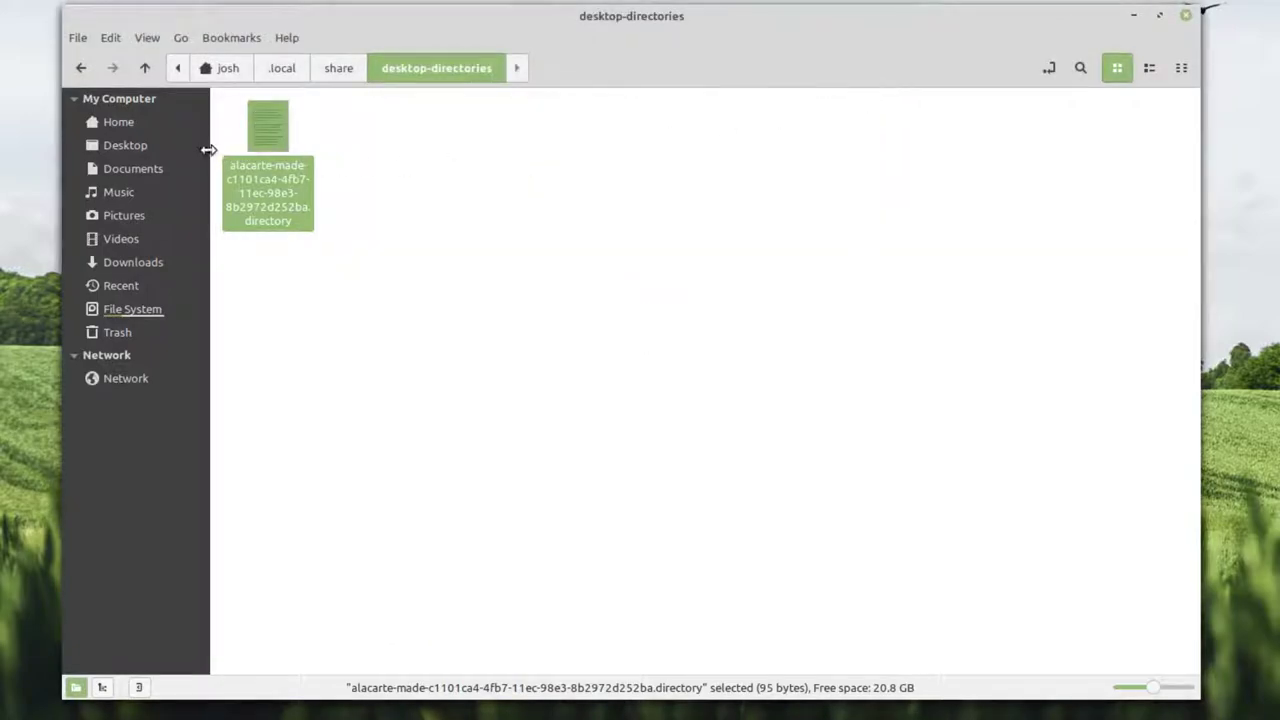
- Browse from File System through usr, share and cinnamon into the applets folder
{"action": "left_click", "coordinate": [135, 310]}
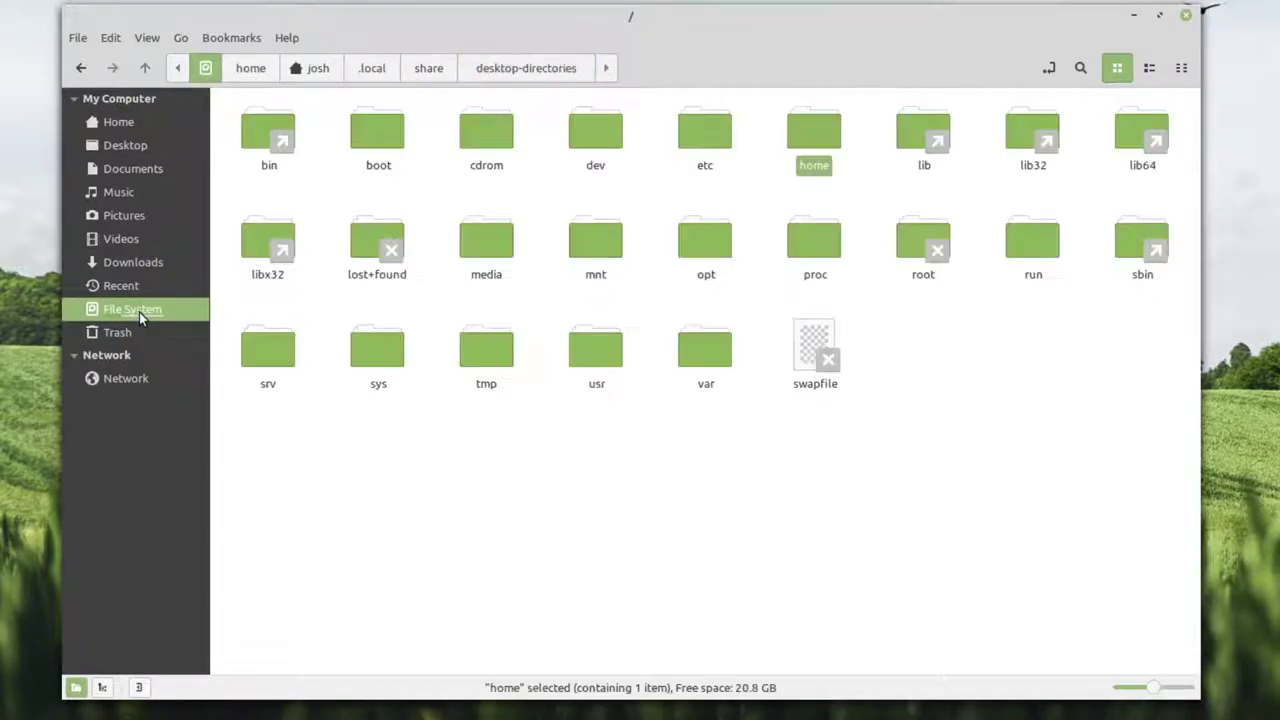
{"action": "double_click", "coordinate": [590, 350]}
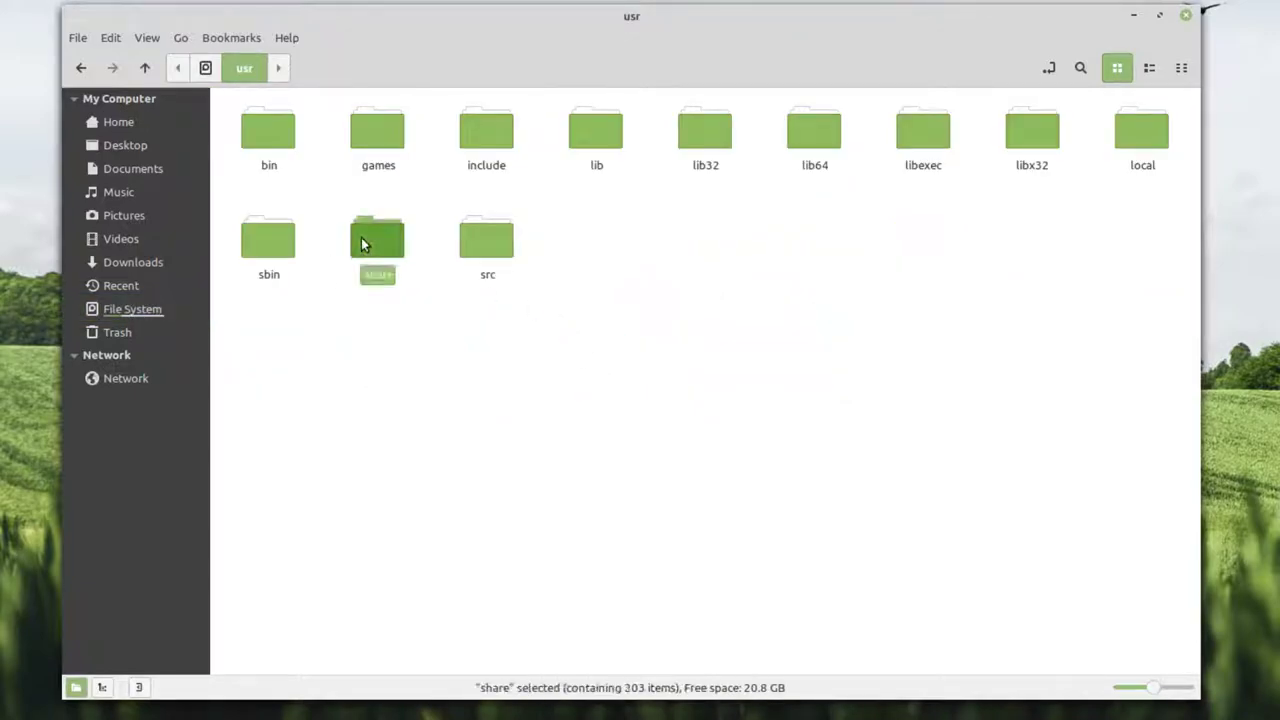
{"action": "double_click", "coordinate": [365, 245]}
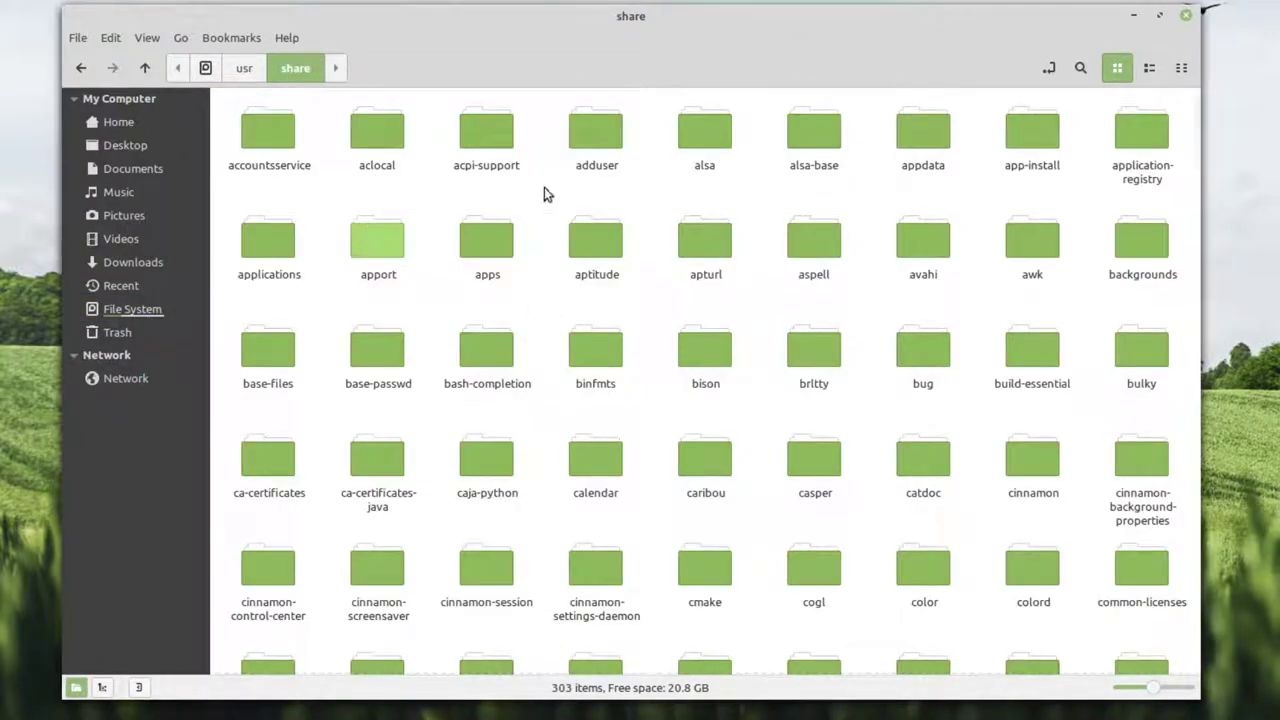
{"action": "double_click", "coordinate": [1033, 460]}
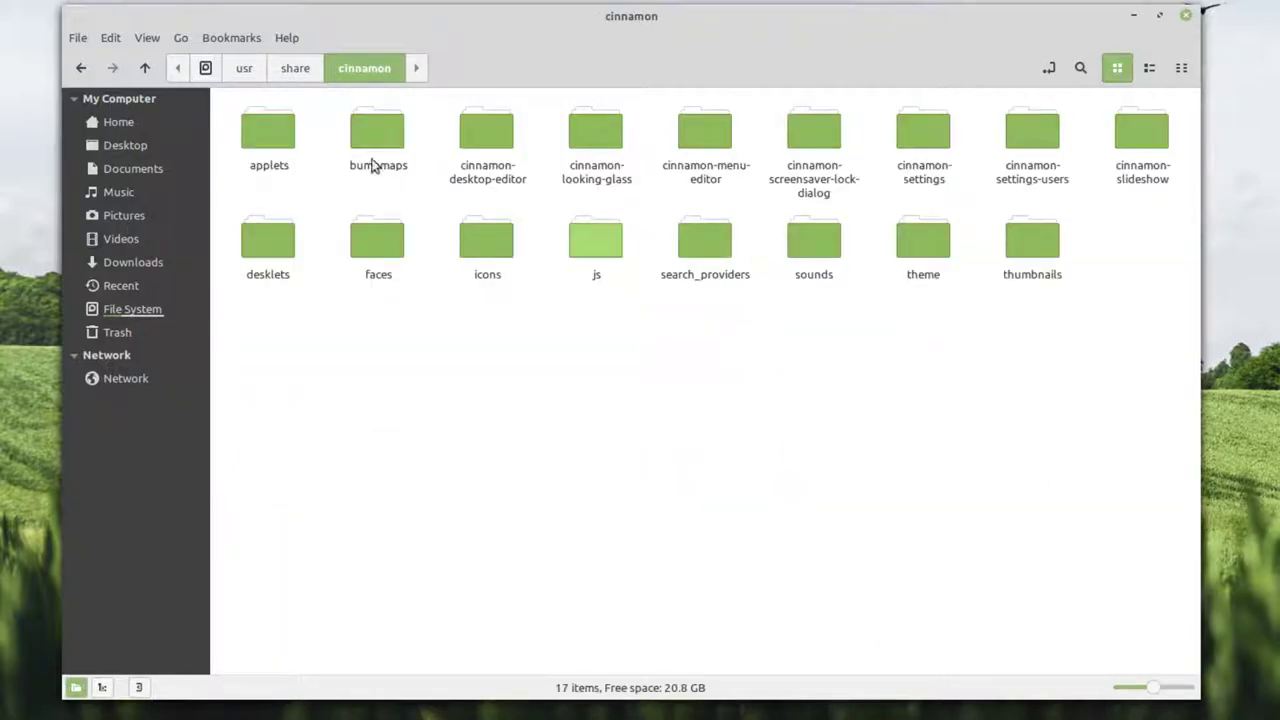
{"action": "double_click", "coordinate": [283, 128]}
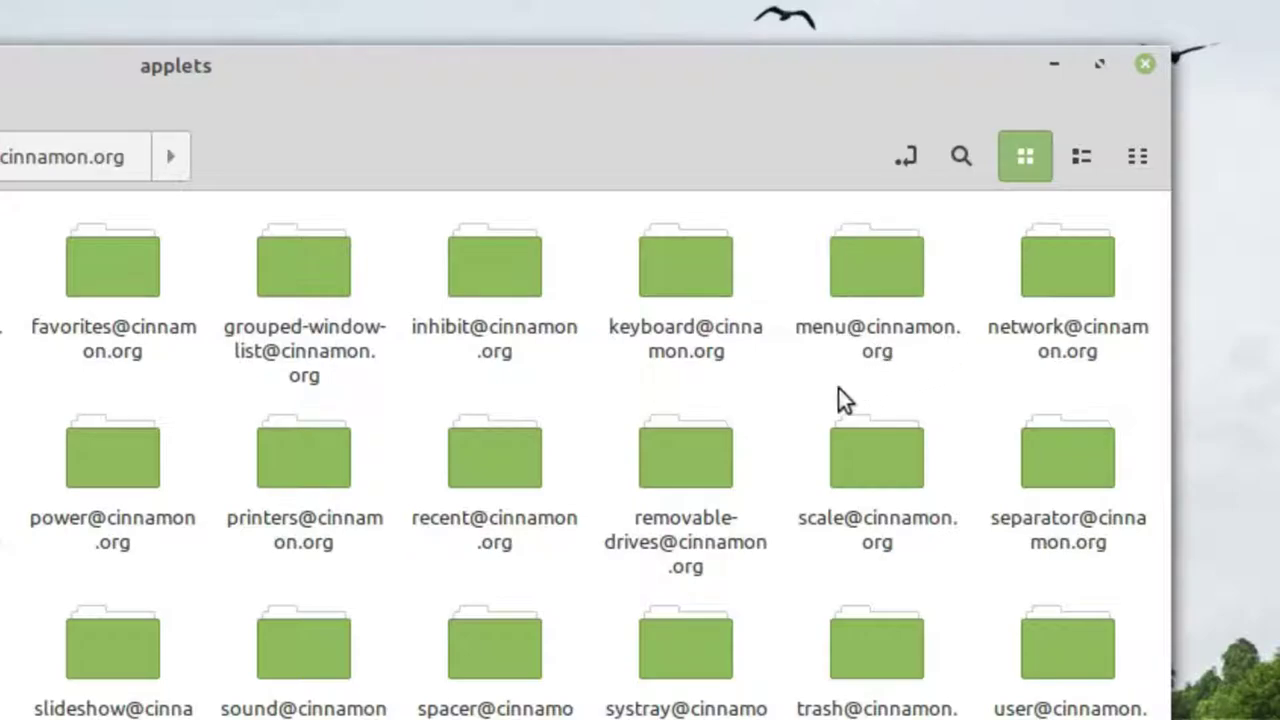
{"action": "right_click", "coordinate": [873, 252]}
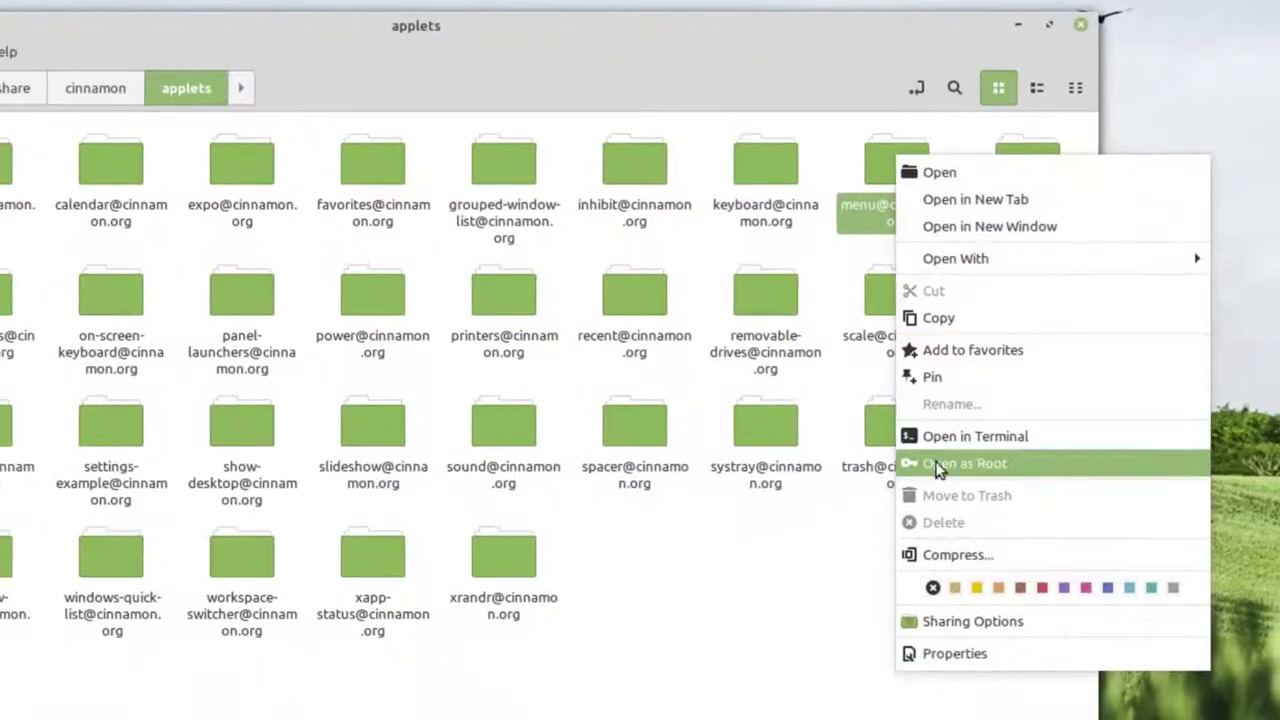
{"action": "left_click", "coordinate": [990, 664]}
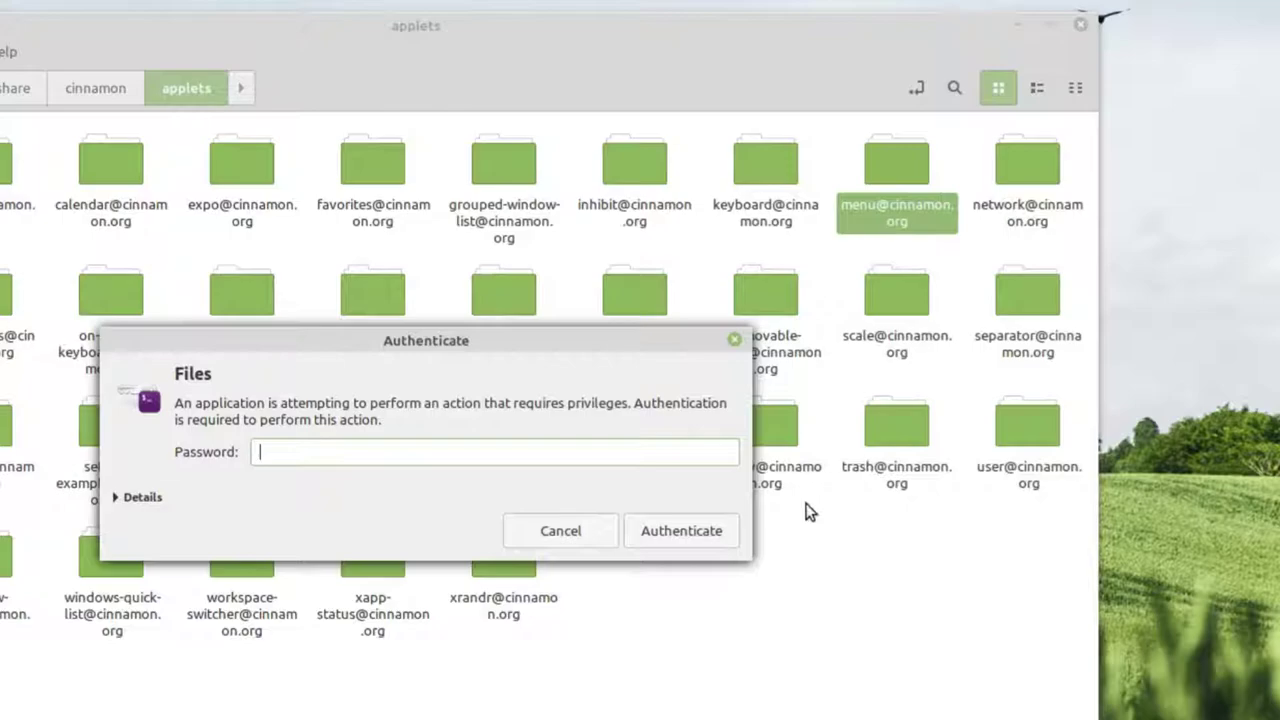
{"action": "key", "text": "Return"}
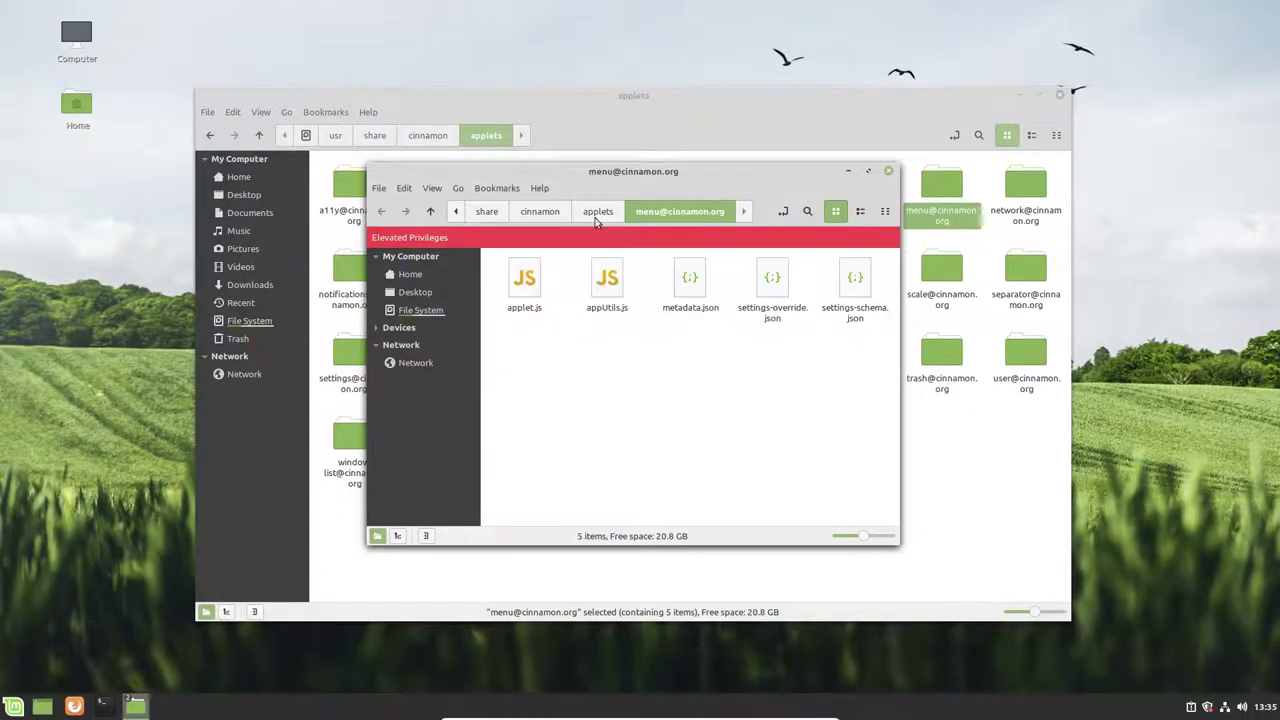
{"action": "left_click", "coordinate": [1060, 96]}
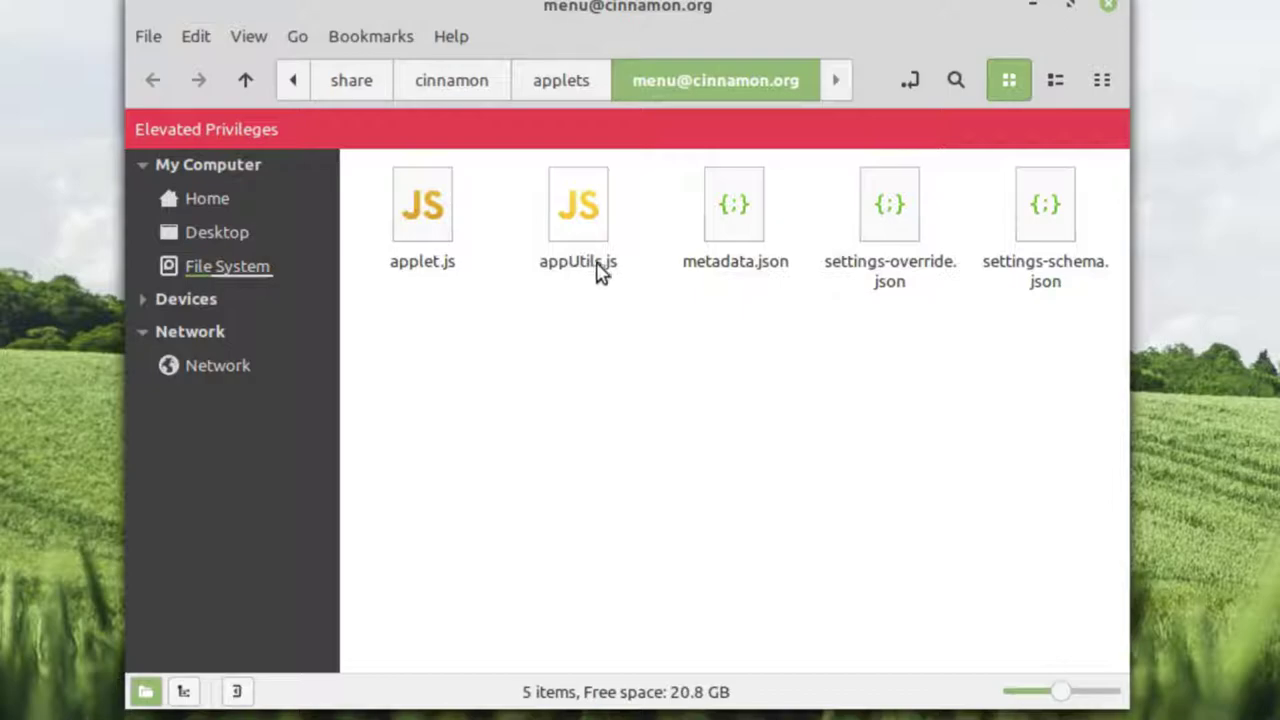
{"action": "right_click", "coordinate": [584, 214]}
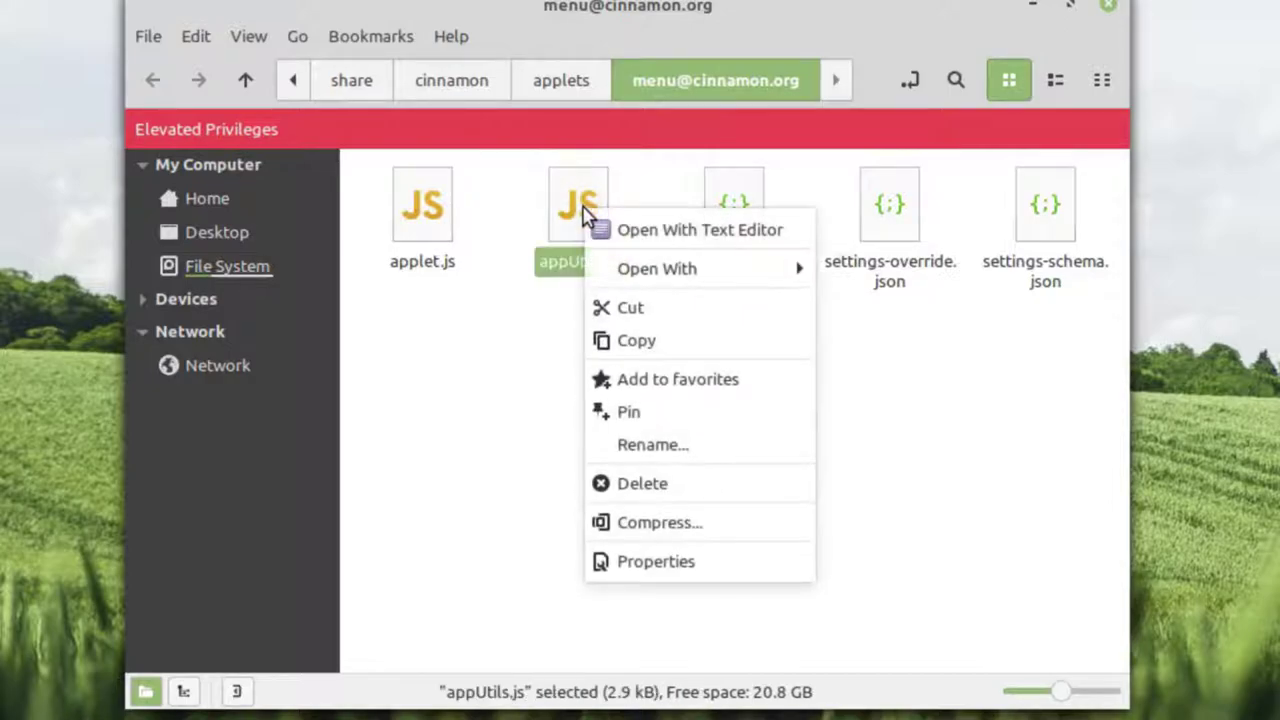
- Open appUtils.js in Xed, paste the copied category ID in quotes after "preferences", and save
{"action": "left_click", "coordinate": [615, 229]}
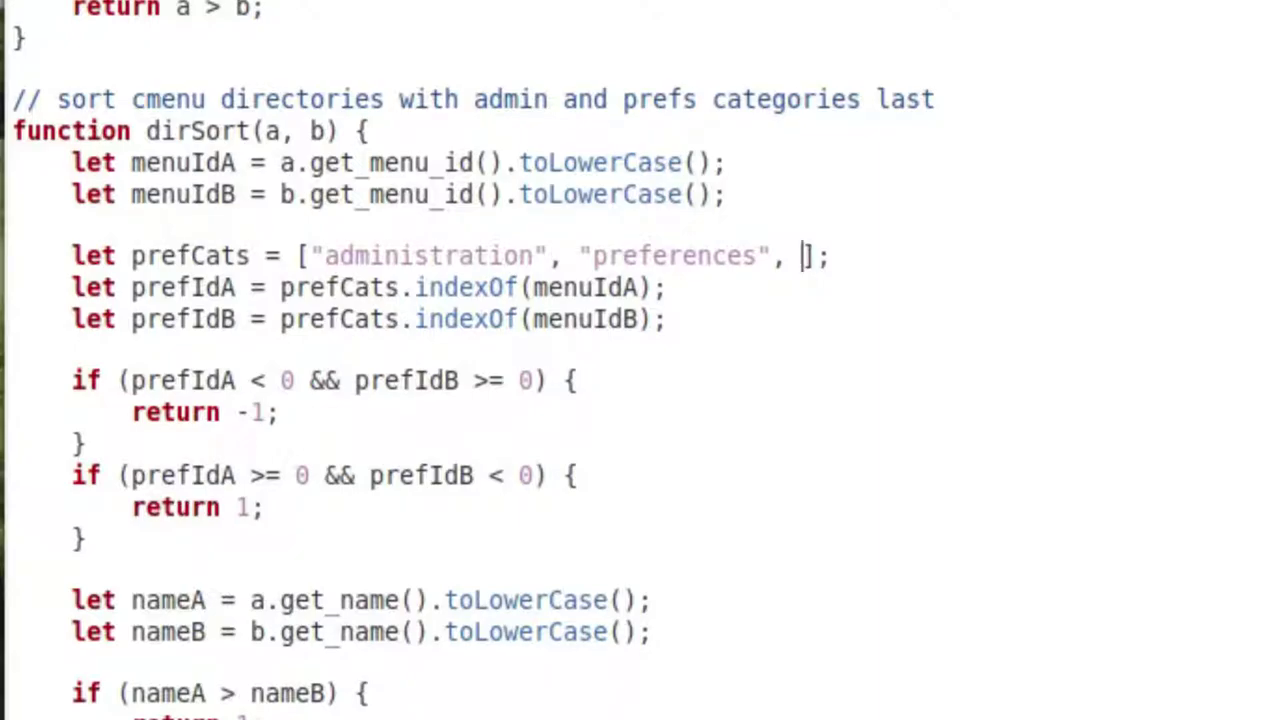
{"action": "type", "text": "\""}
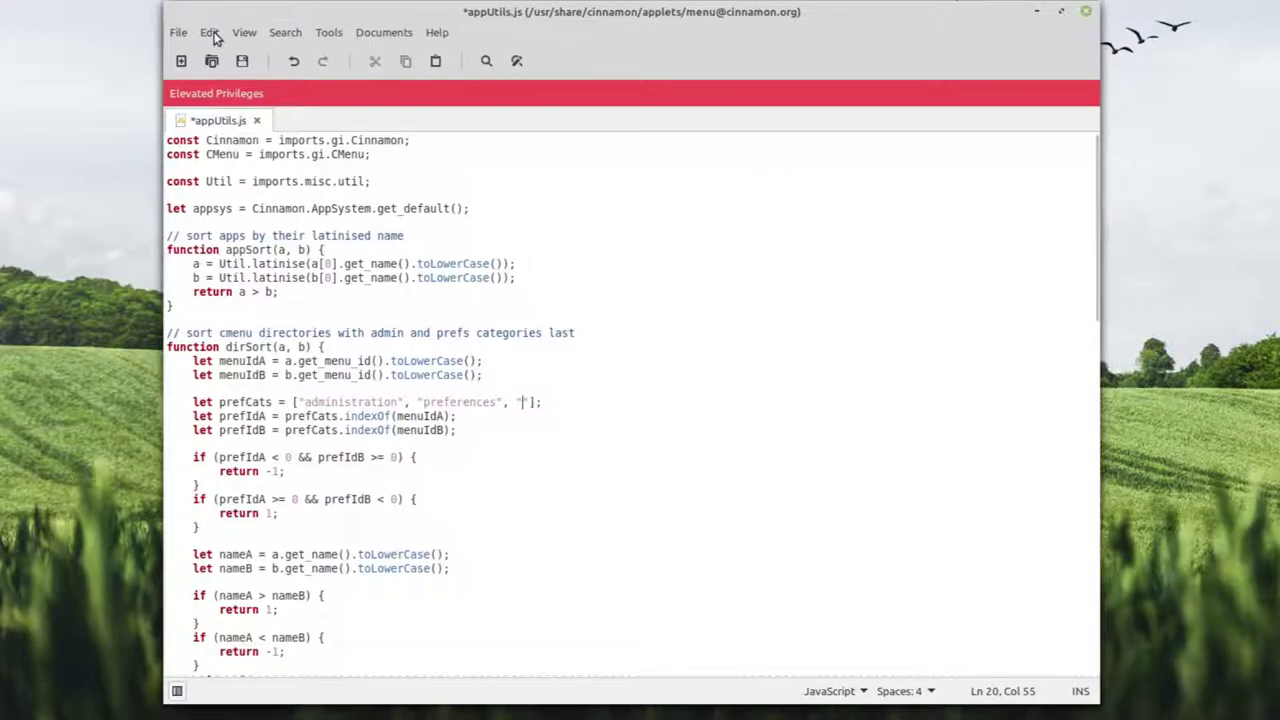
{"action": "left_click", "coordinate": [218, 30]}
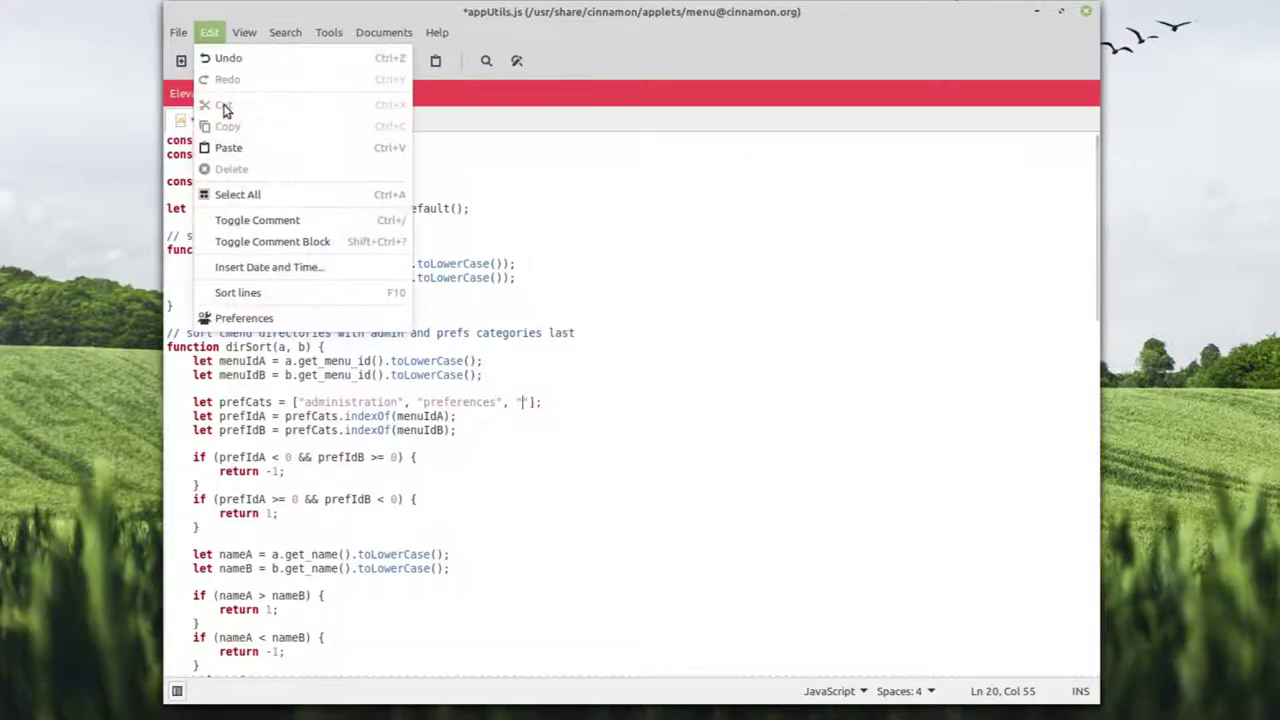
{"action": "left_click", "coordinate": [236, 145]}
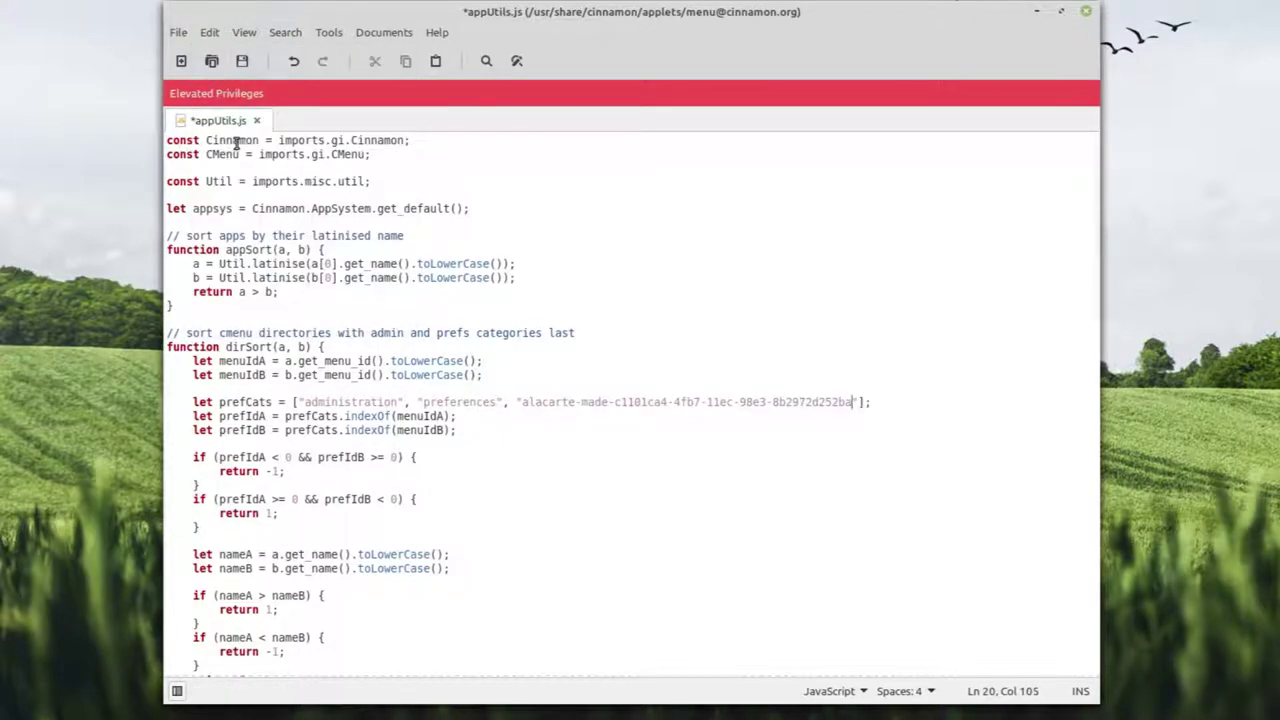
{"action": "left_click", "coordinate": [178, 33]}
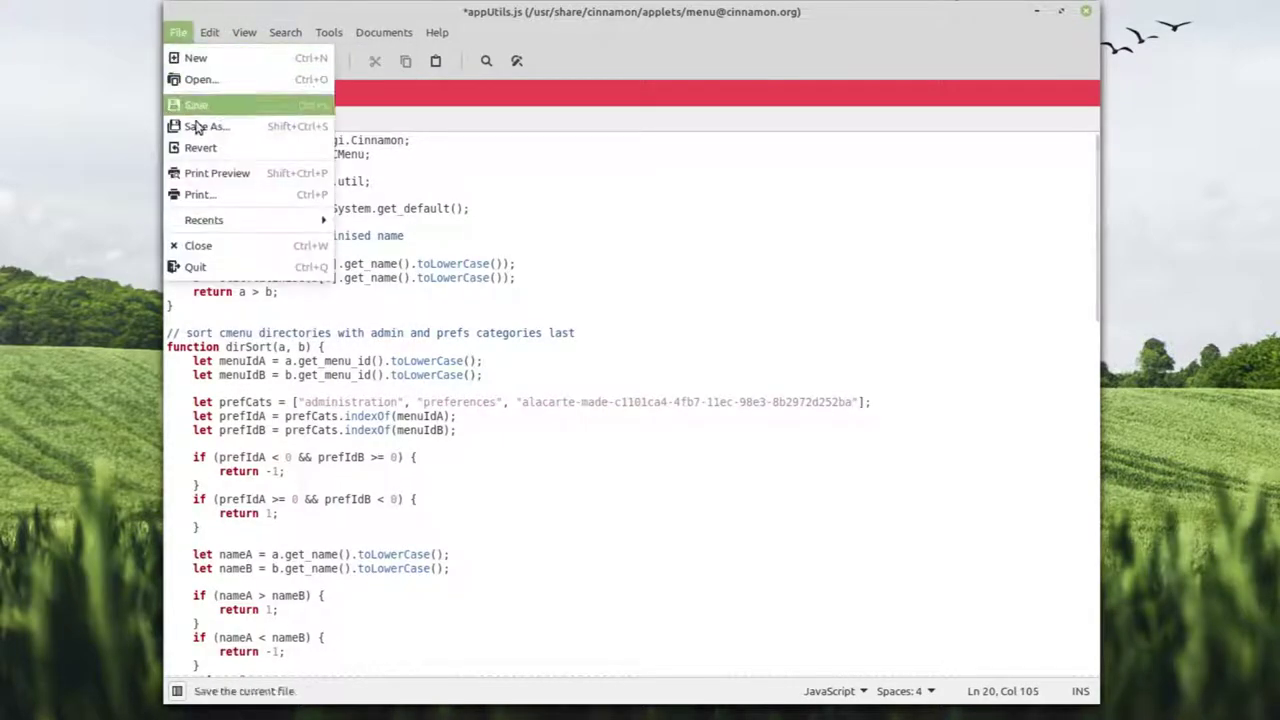
{"action": "left_click", "coordinate": [198, 108]}
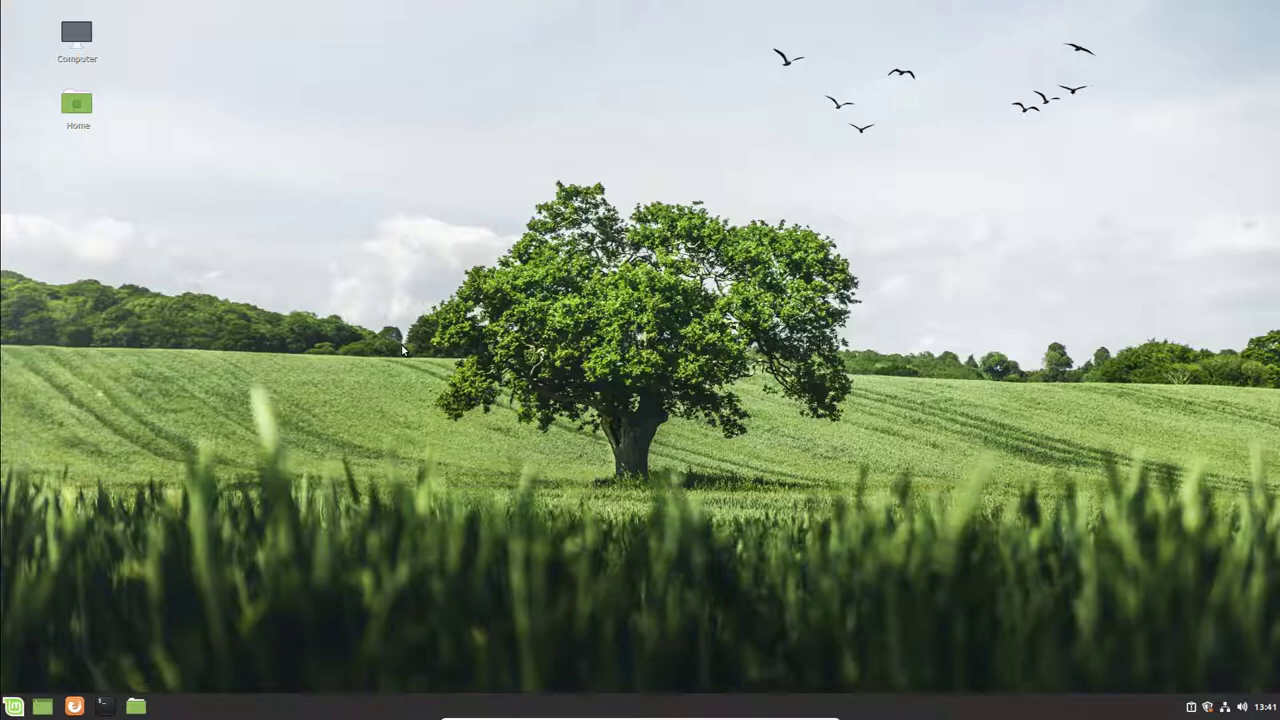
- Restart Cinnamon from the Alt+F2 run box and open the app menu to check the categories
{"action": "key", "text": "alt+F2"}
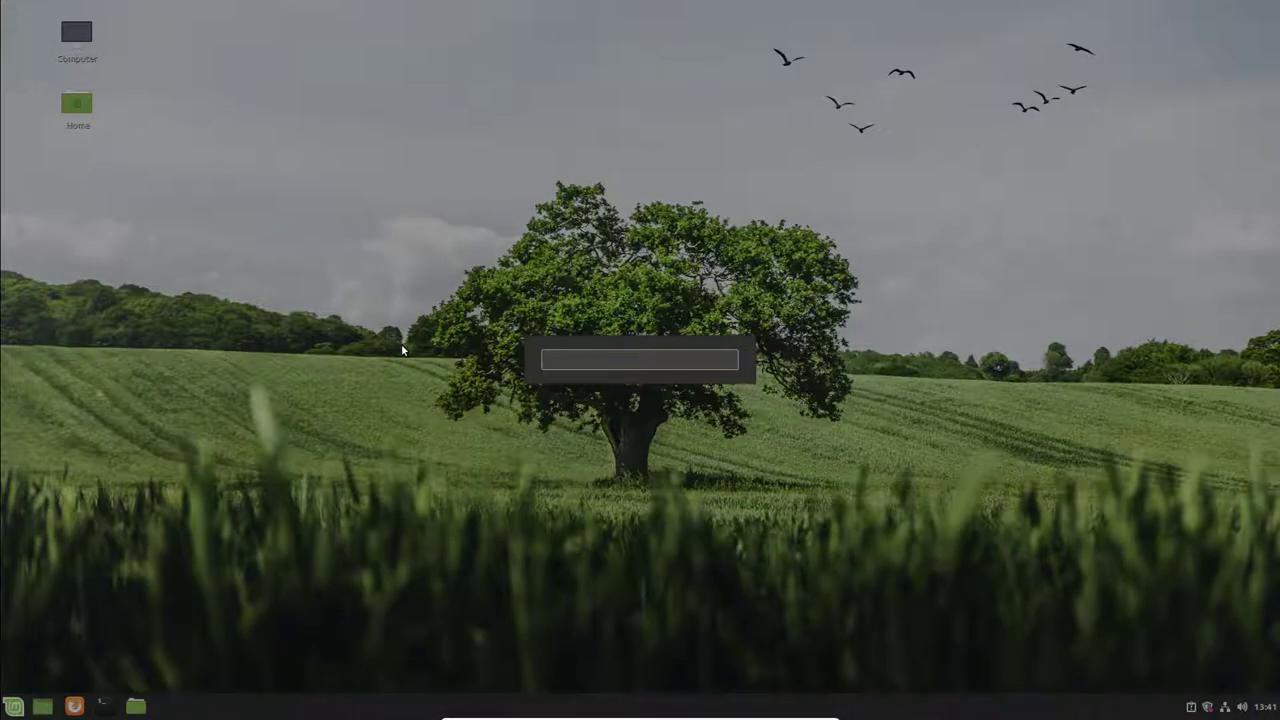
{"action": "type", "text": "d"}
{"action": "key", "text": "Return"}
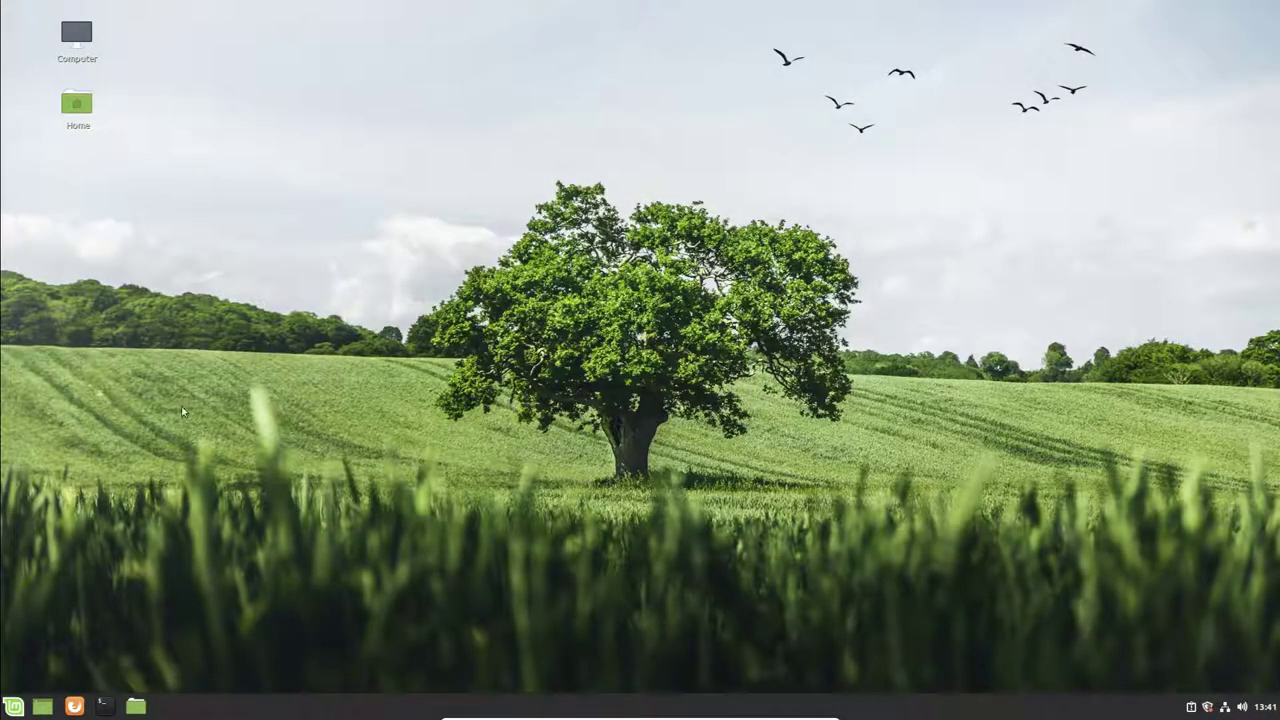
{"action": "left_click", "coordinate": [8, 708]}
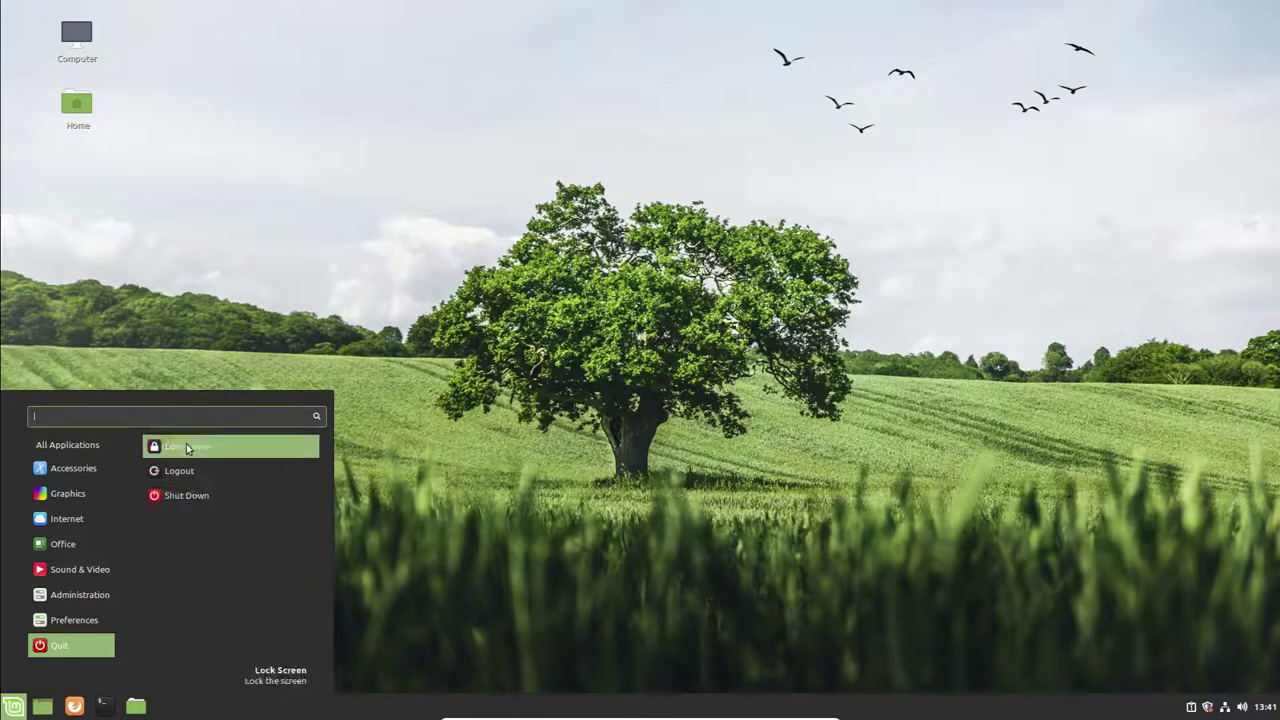
- Close and reopen the app menu to show Quit's Lock Screen, Logout and Shut Down entries
{"action": "key", "text": "Escape"}
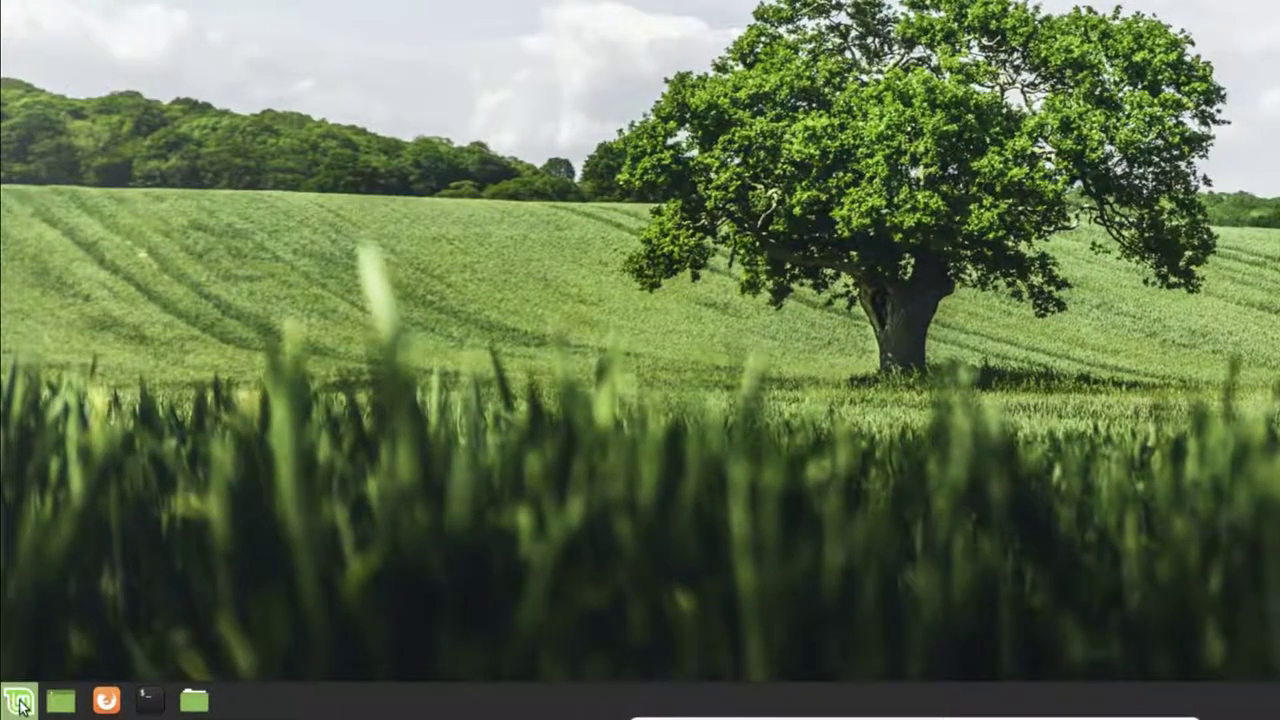
{"action": "left_click", "coordinate": [20, 704]}
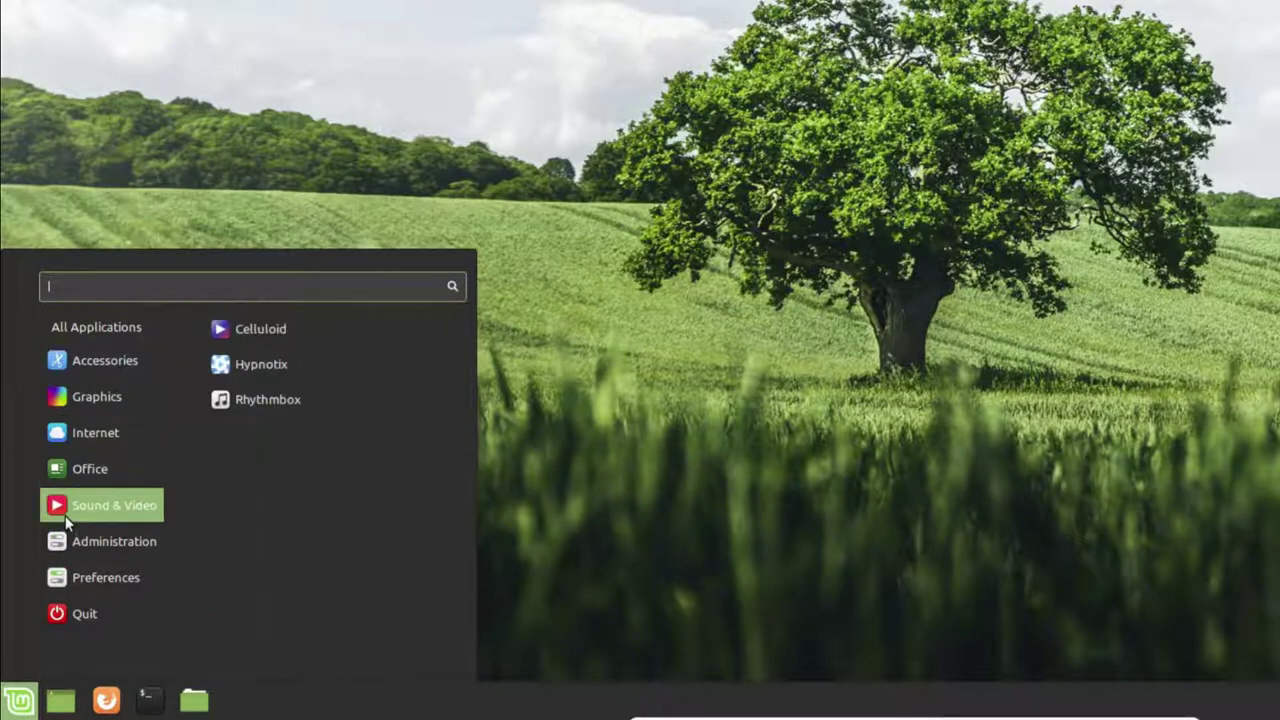
{"action": "mouse_move", "coordinate": [71, 645]}
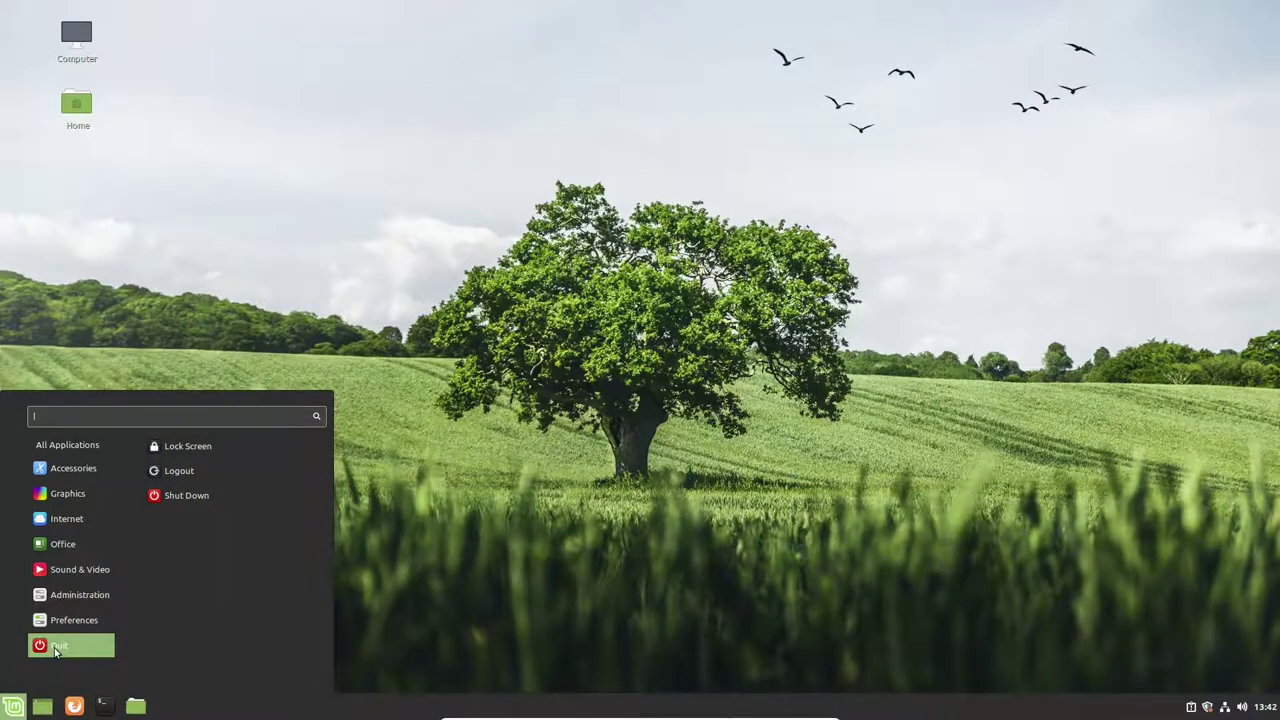
- Enter 'Power' as the category name, close the menu editor, and view it in the app menu
{"action": "type", "text": "Po"}
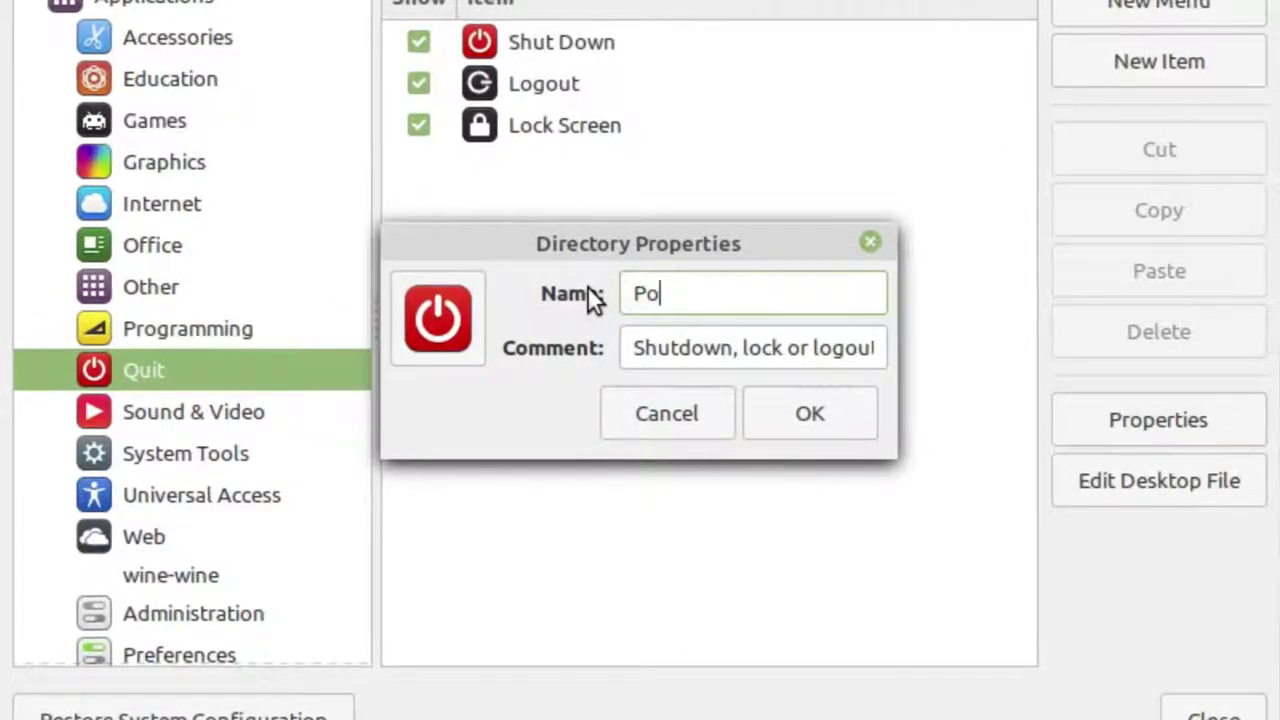
{"action": "type", "text": "wer"}
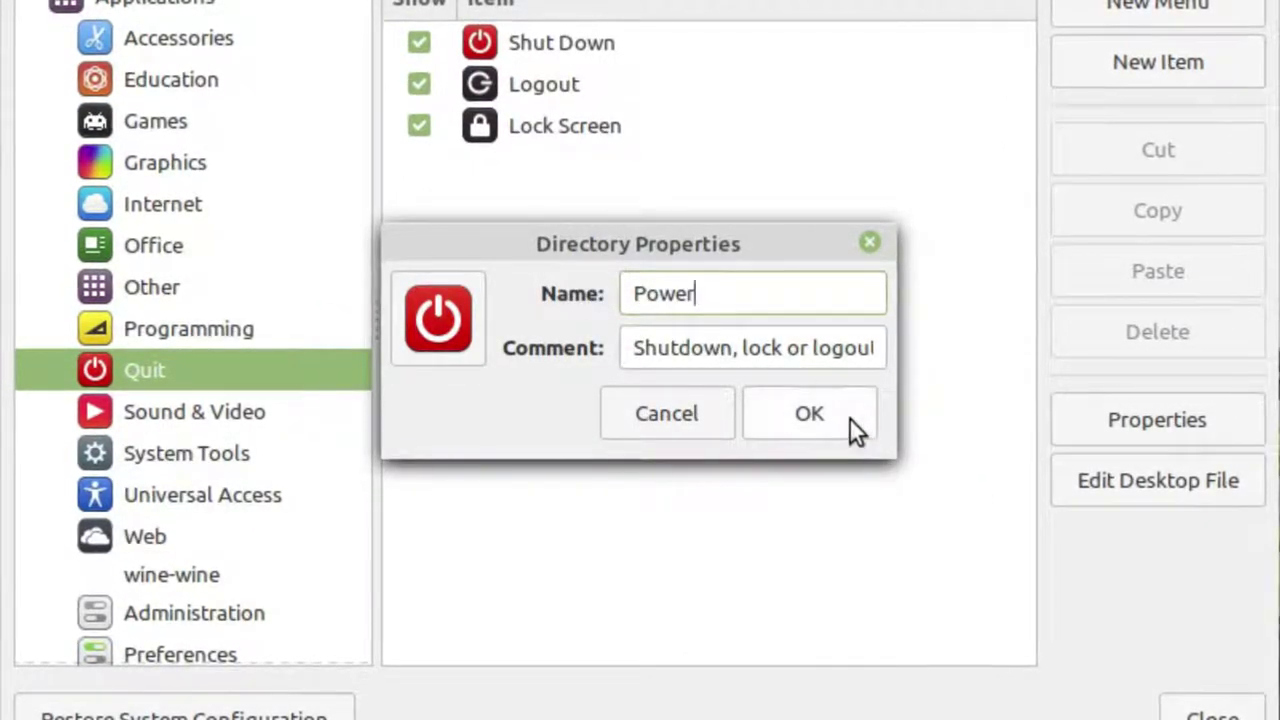
{"action": "left_click", "coordinate": [810, 414]}
{"action": "left_click", "coordinate": [873, 512]}
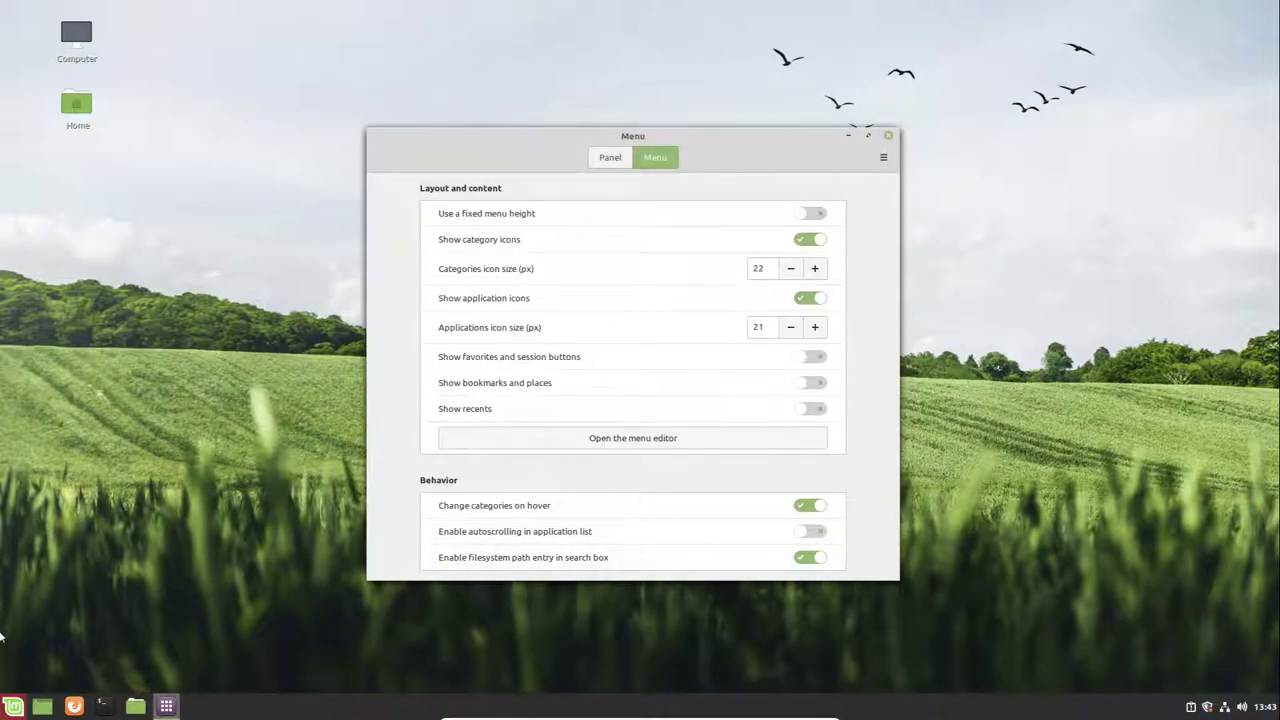
{"action": "left_click", "coordinate": [12, 706]}
{"action": "mouse_move", "coordinate": [100, 570]}
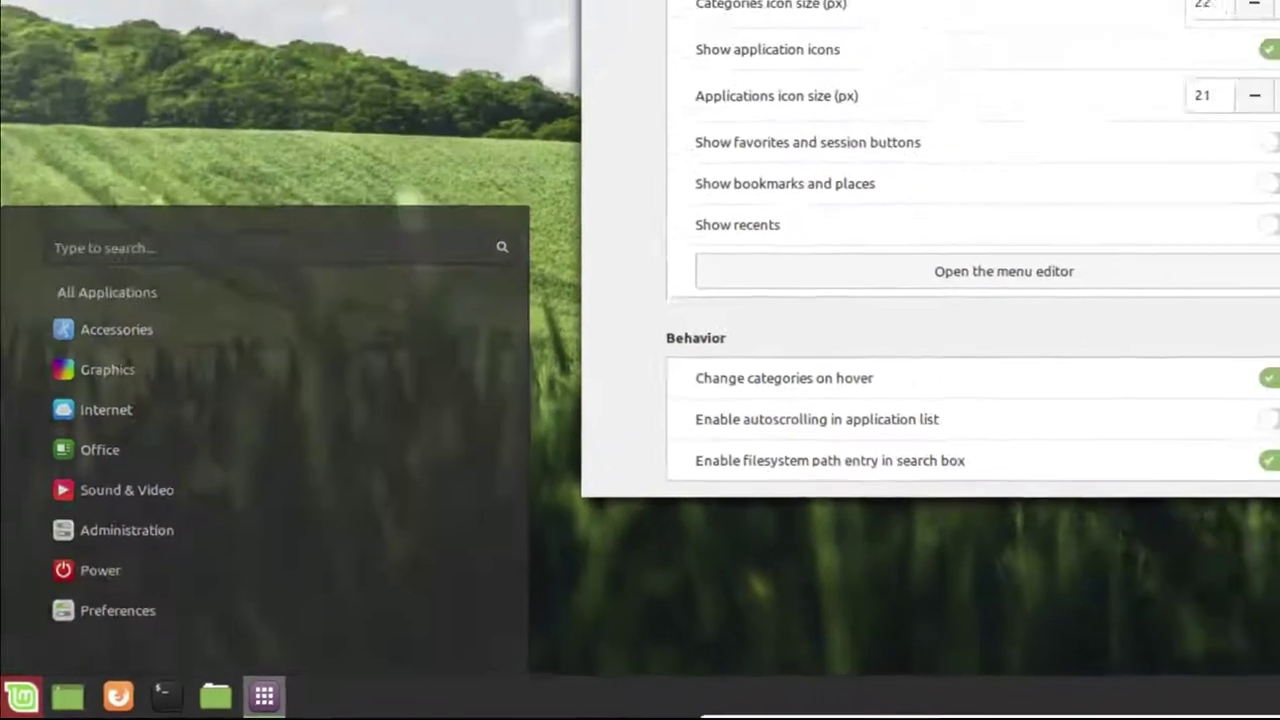
- Prefix the Power category's name with ~ so it becomes ~Power
{"action": "left_click", "coordinate": [680, 443]}
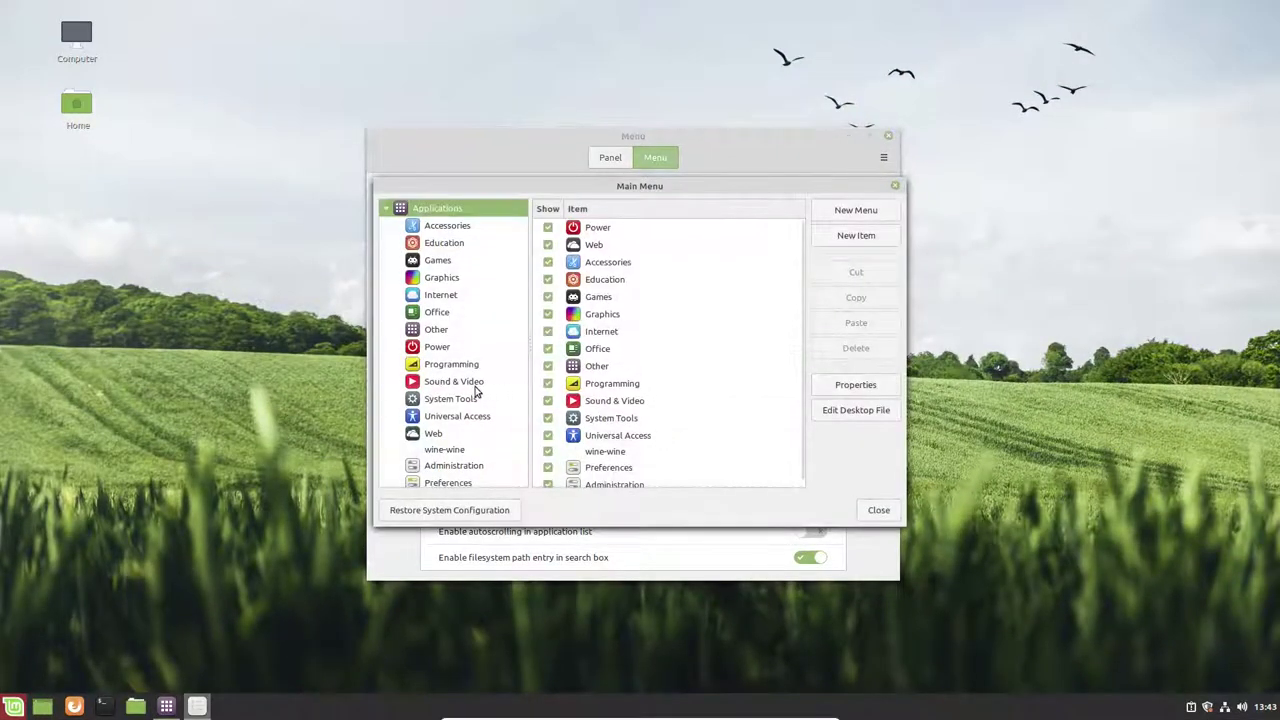
{"action": "right_click", "coordinate": [590, 233]}
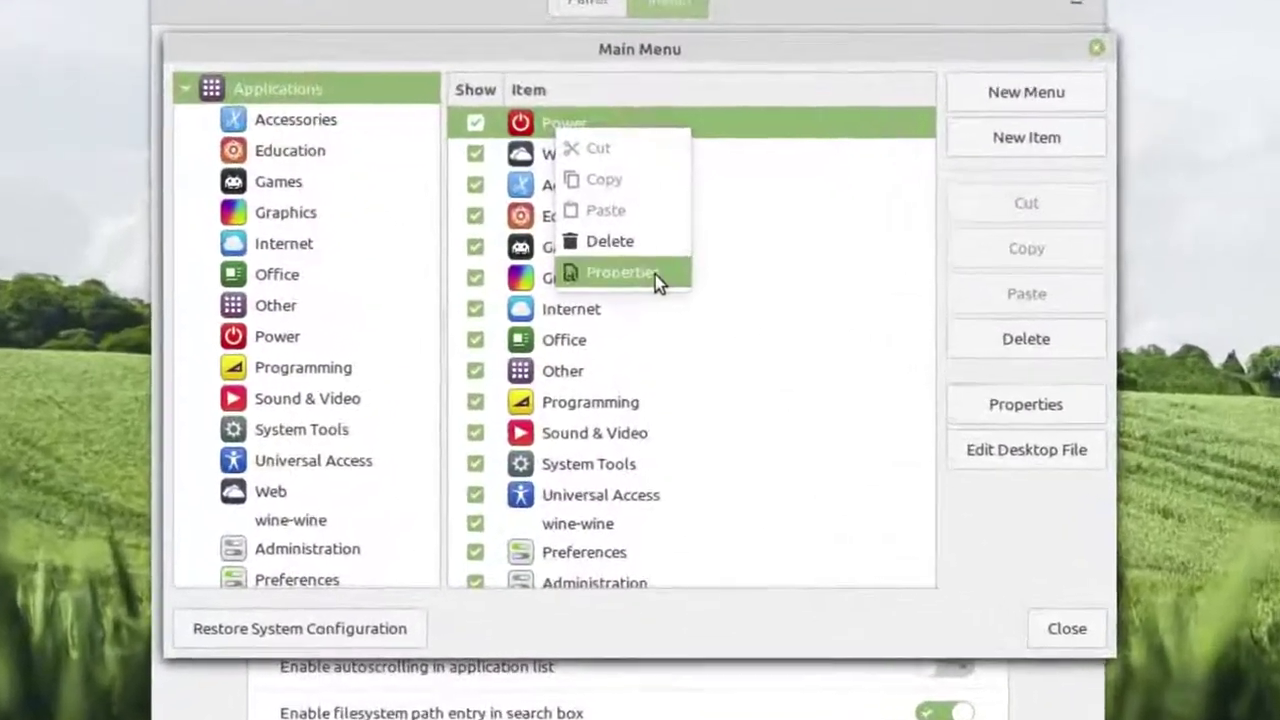
{"action": "key", "text": "Escape"}
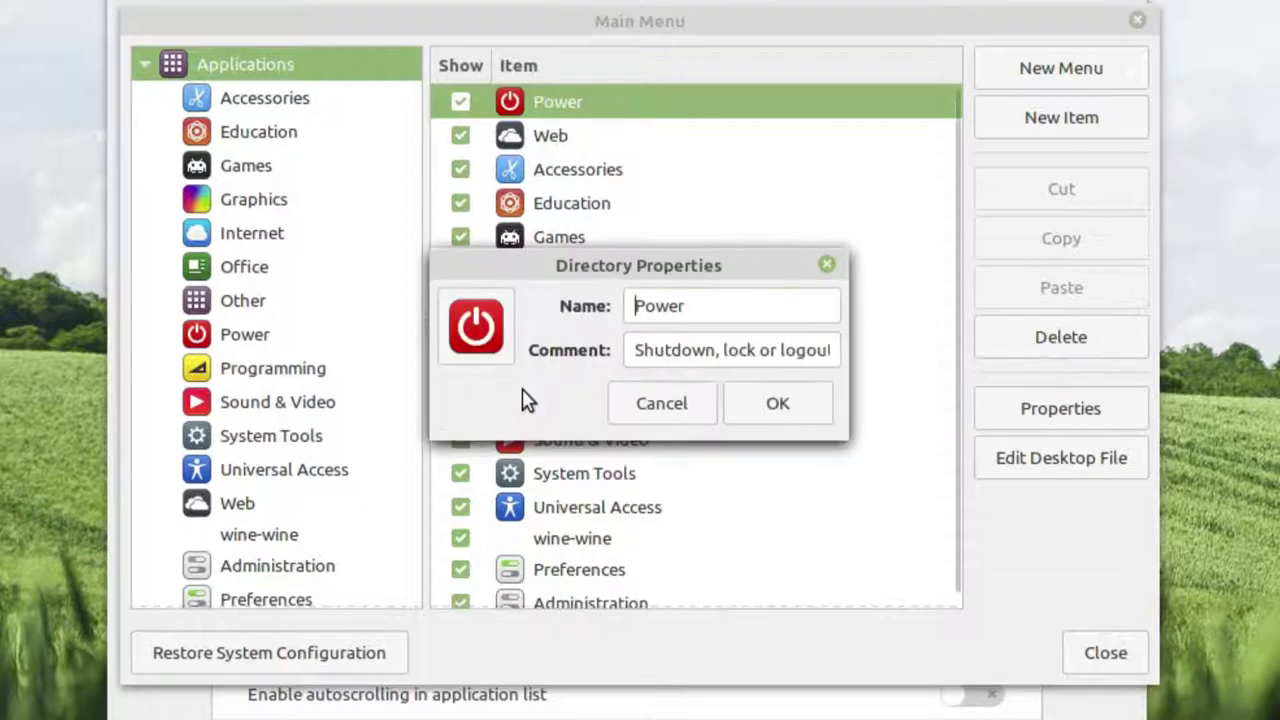
{"action": "left_click", "coordinate": [639, 305]}
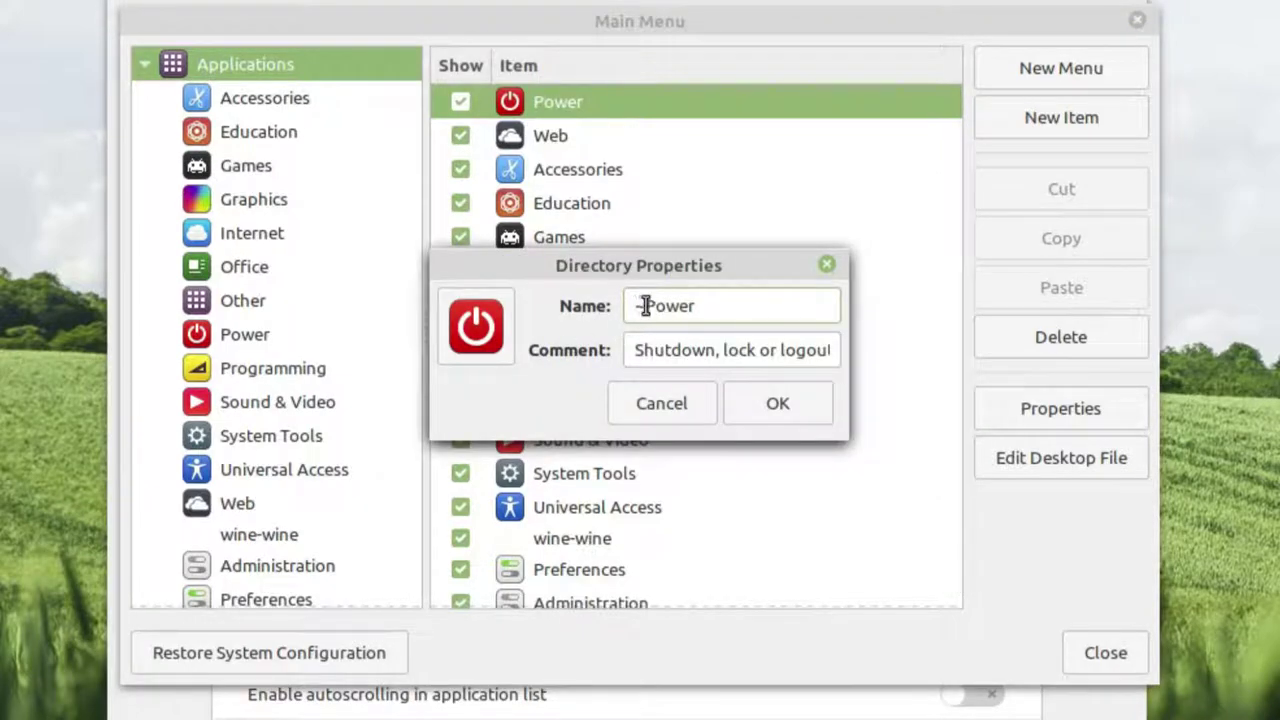
{"action": "type", "text": "~"}
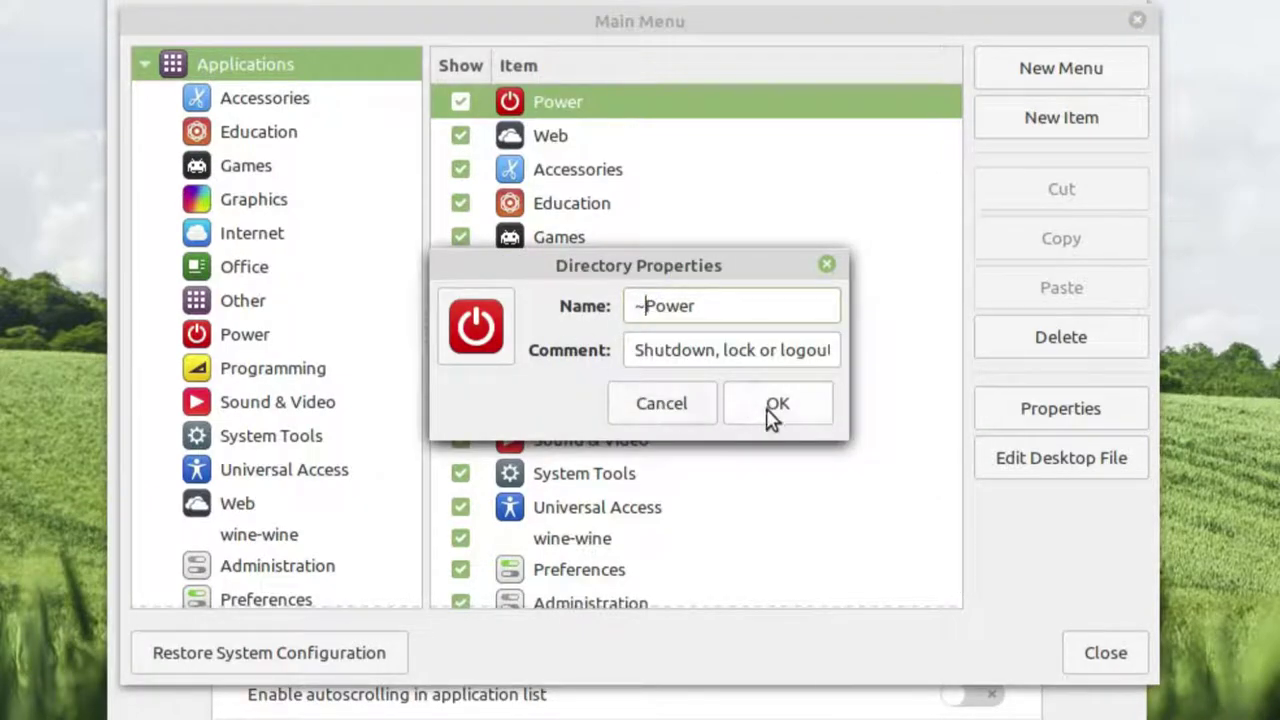
{"action": "left_click", "coordinate": [770, 418]}
- Check that ~Power sits last in the app menu, then close the menu editor
{"action": "left_click", "coordinate": [13, 705]}
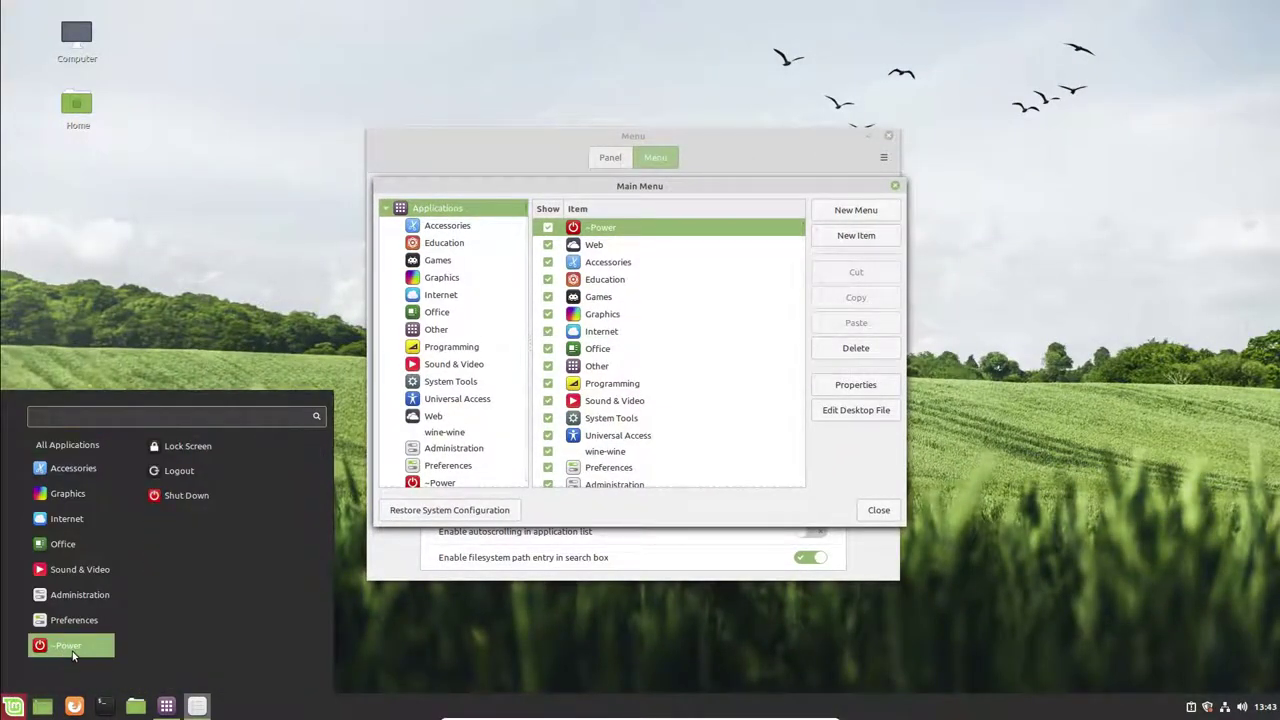
{"action": "left_click", "coordinate": [886, 512]}
{"action": "left_click", "coordinate": [880, 511]}
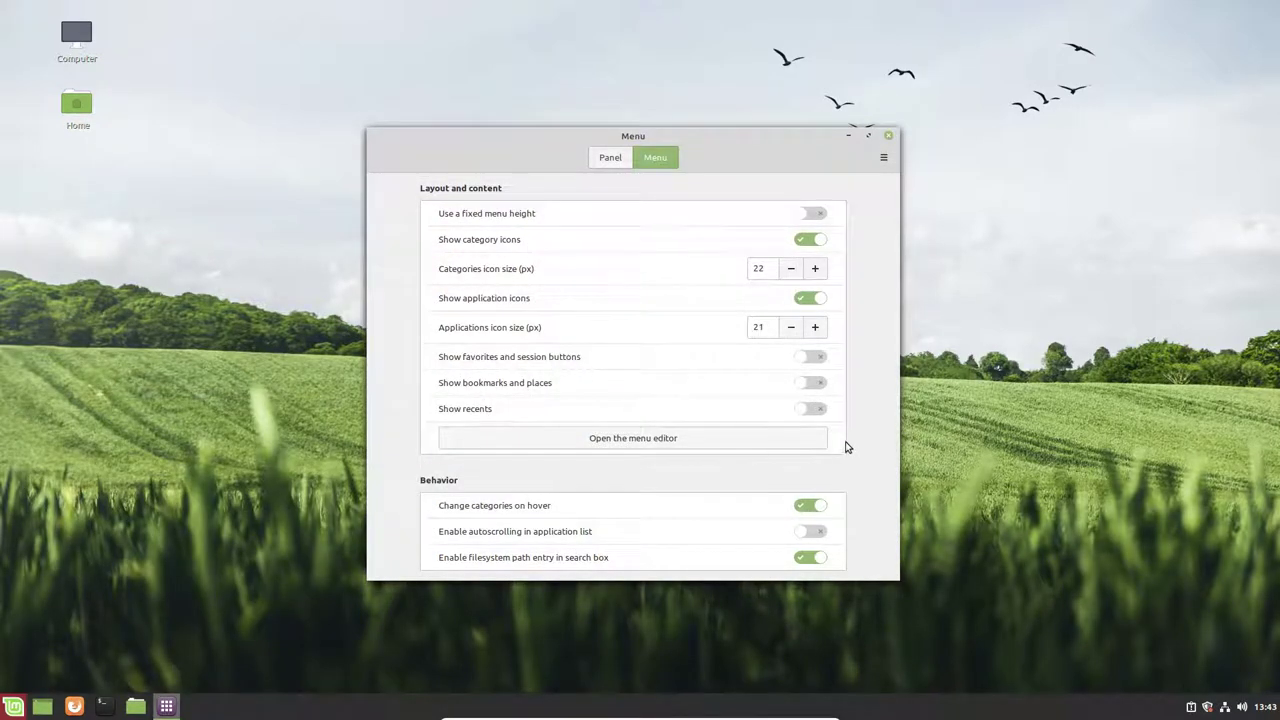
- Turn bookmarks, places and recent files back on, then view the final app menu layout
{"action": "left_click", "coordinate": [806, 385]}
{"action": "left_click", "coordinate": [808, 409]}
{"action": "left_click", "coordinate": [14, 706]}
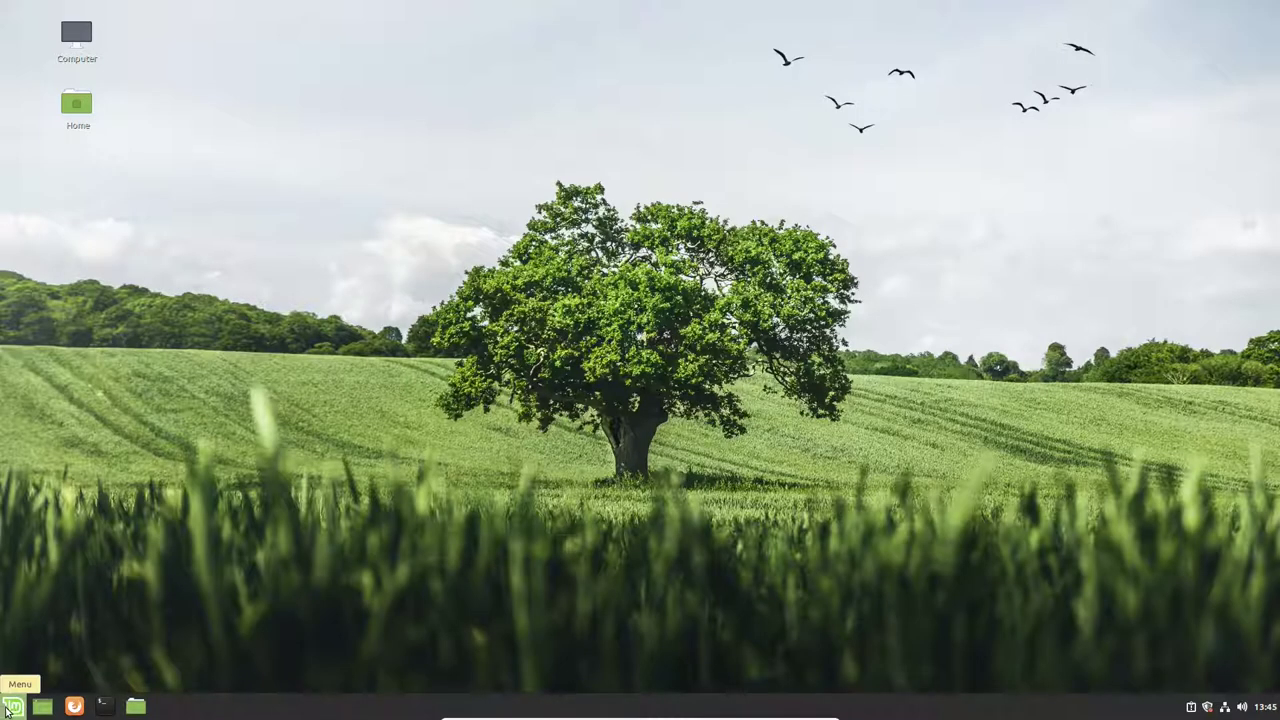
{"action": "left_click", "coordinate": [13, 706]}
{"action": "mouse_move", "coordinate": [70, 645]}
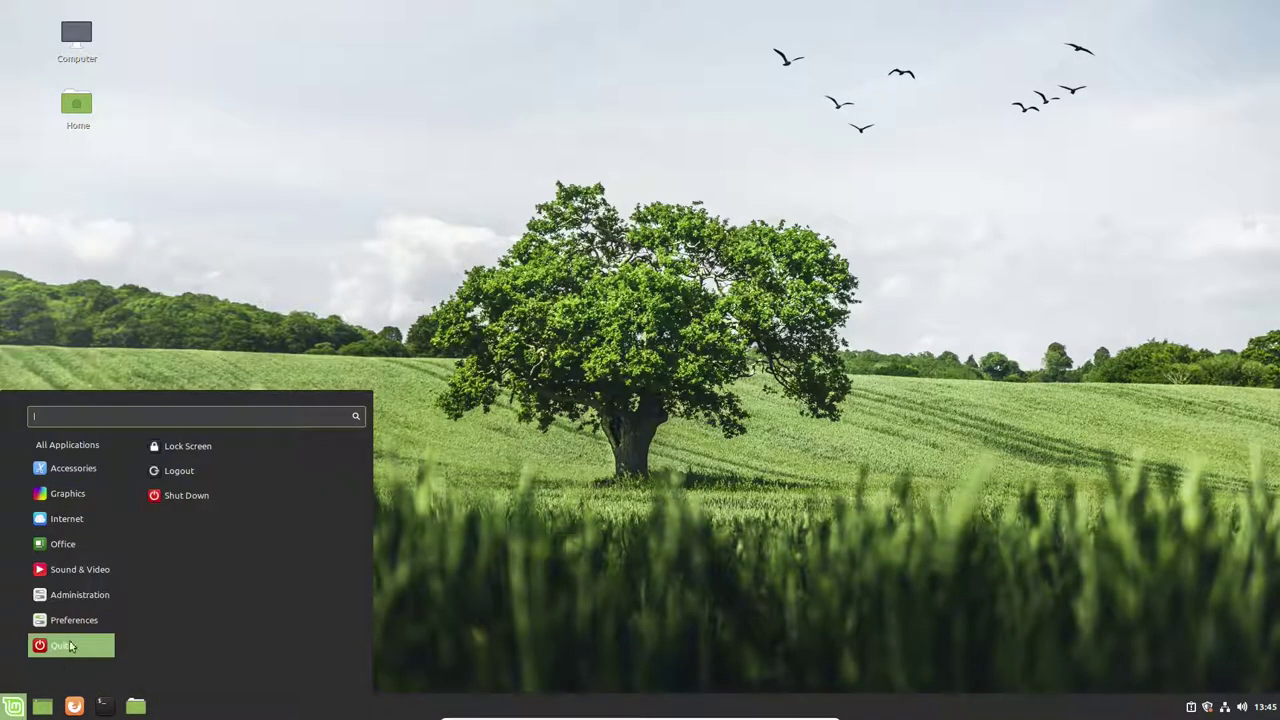